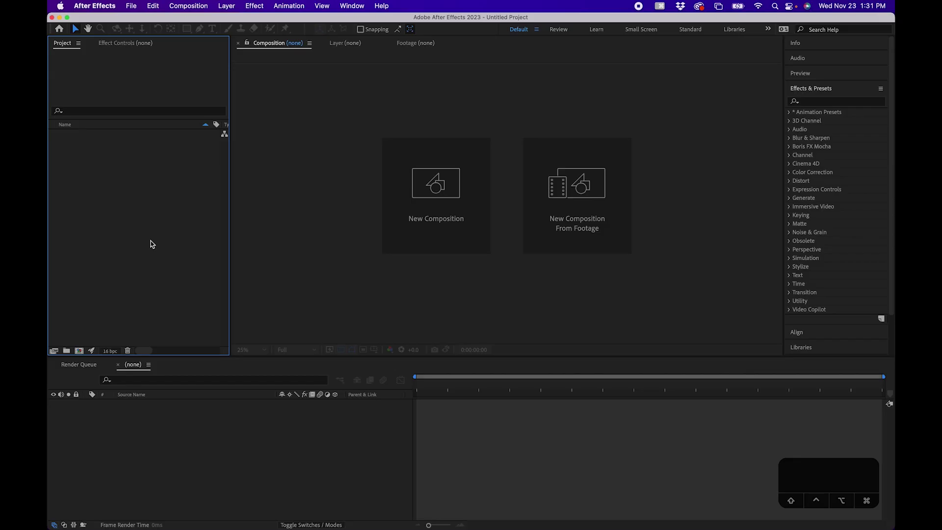
# Step: Create a composition named PHOTO 001, 1000 px wide and 1200 px high, with a duration of 0;00;10;00
pyautogui.click(196, 6)
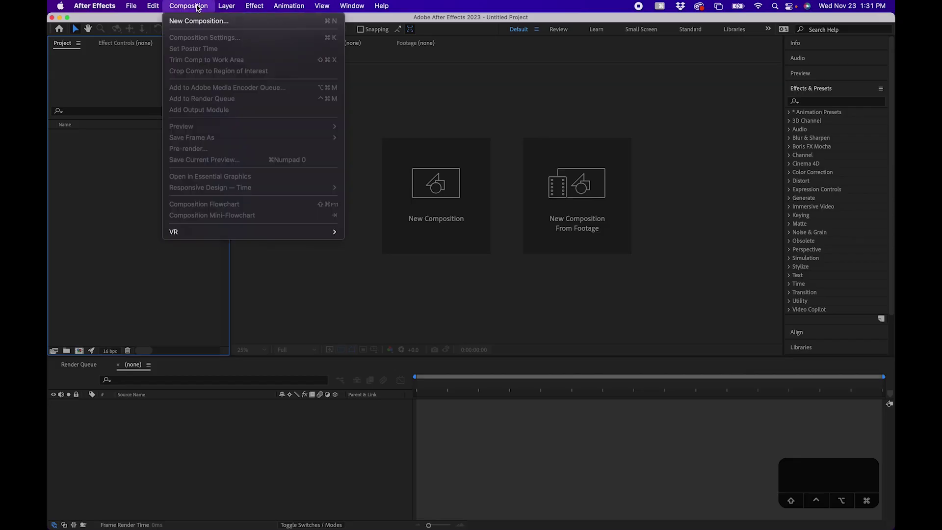
pyautogui.click(196, 19)
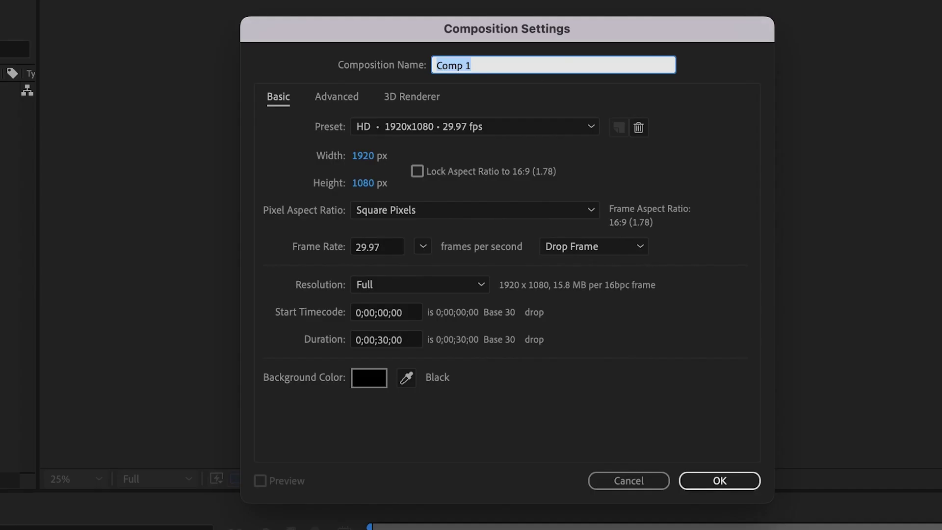
pyautogui.write('PHOTO 001')
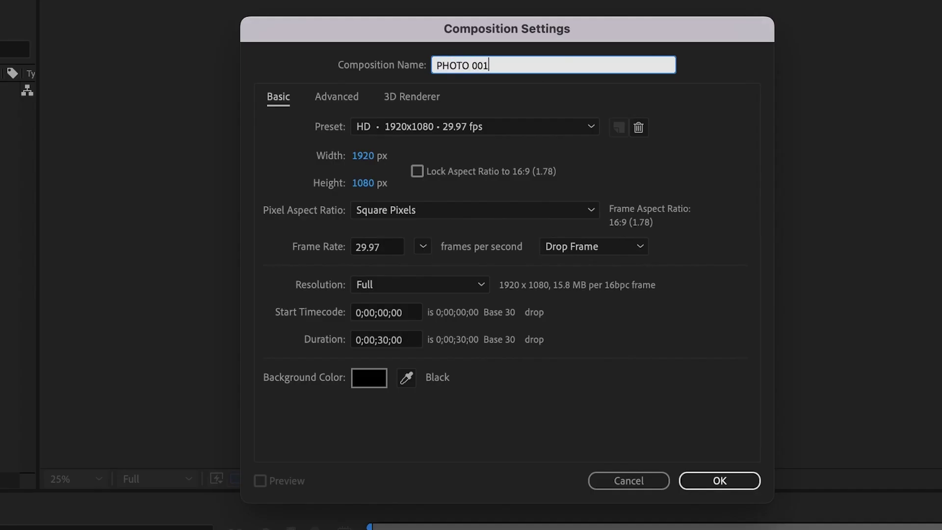
pyautogui.click(363, 156)
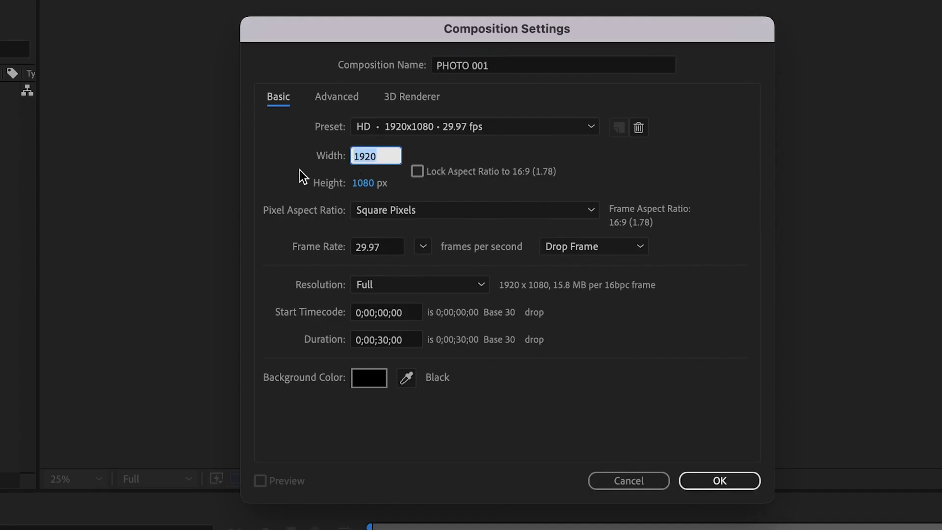
pyautogui.write('1000')
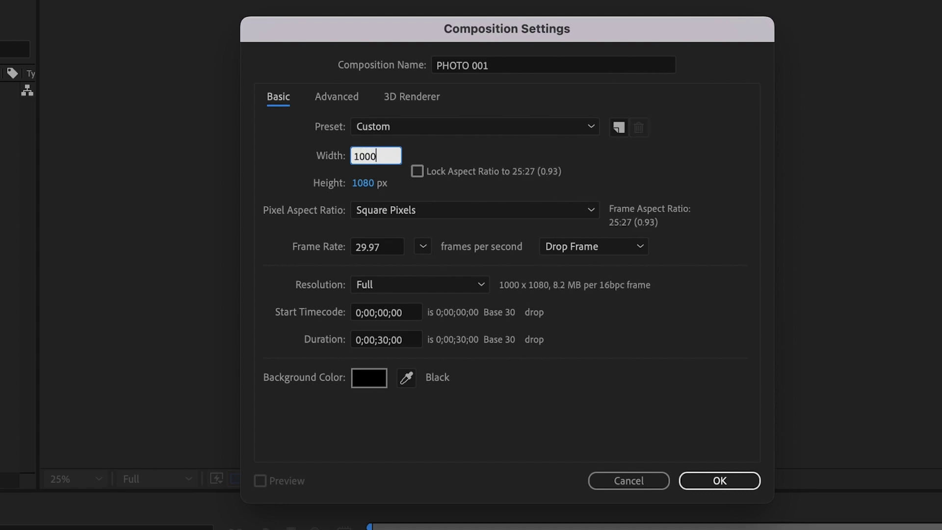
pyautogui.press('Tab')
pyautogui.write('1200')
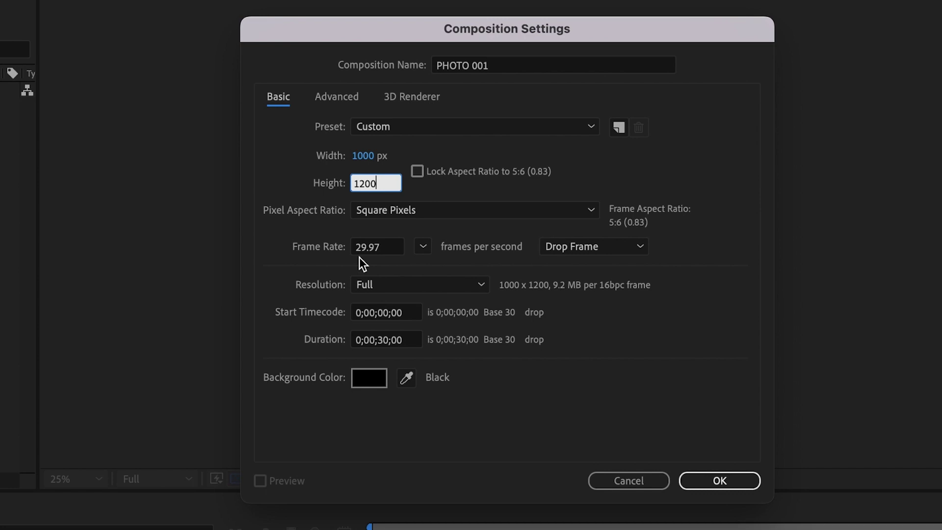
pyautogui.click(387, 339)
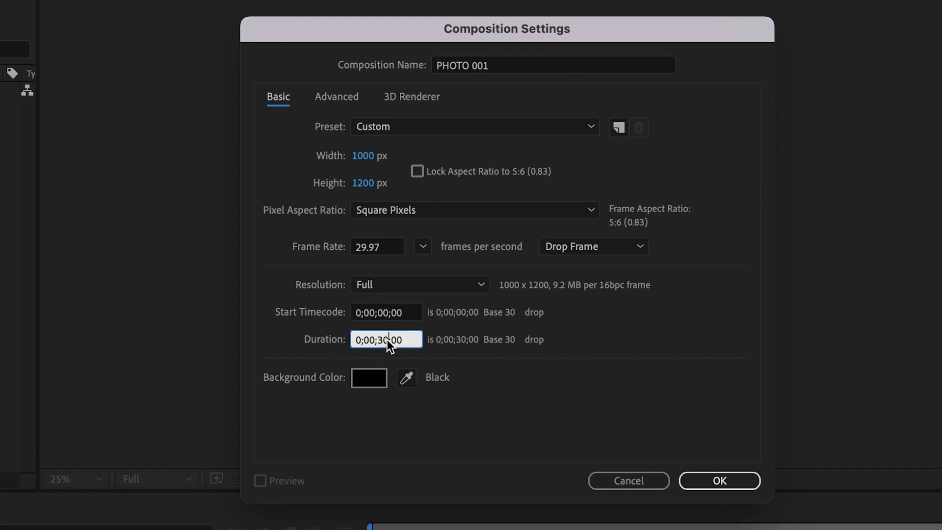
pyautogui.press('BackSpace')
pyautogui.write('1')
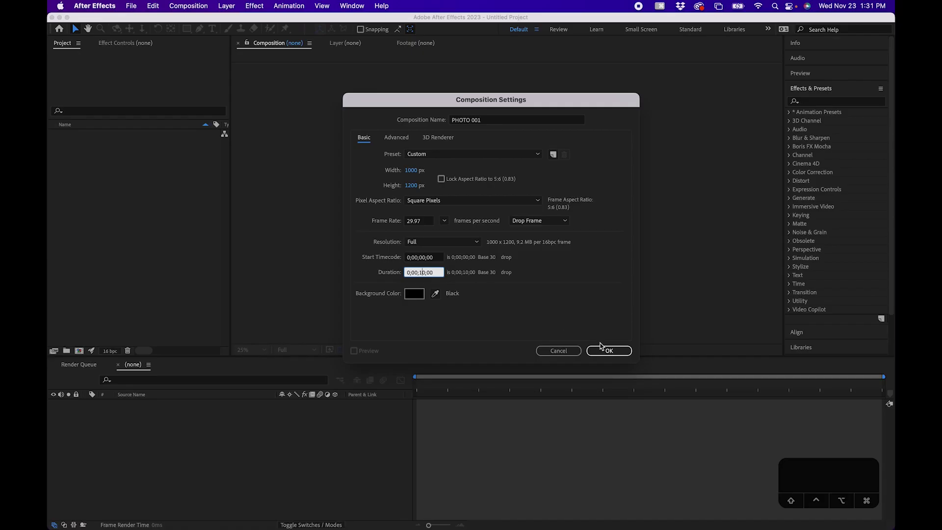
pyautogui.click(719, 480)
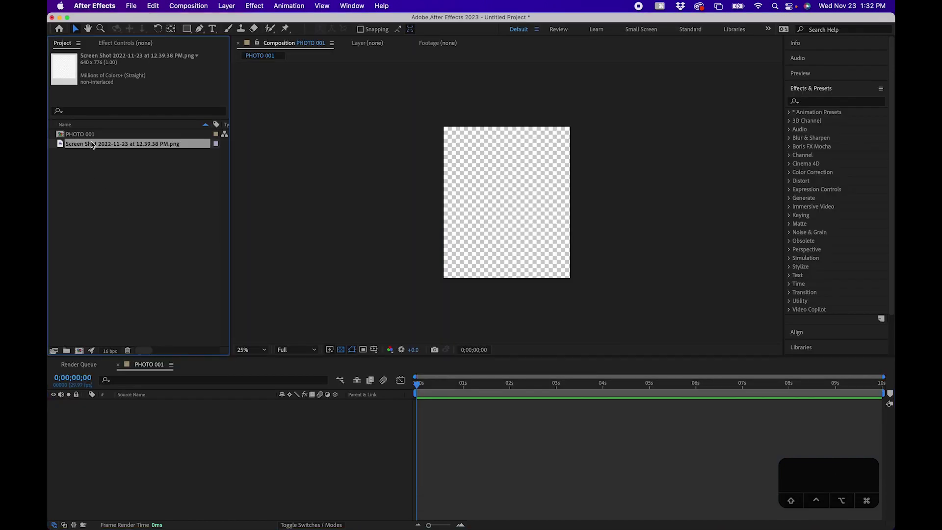
# Step: Add the Polaroid screenshot image to the PHOTO 001 composition and scale it to fit the composition's height
pyautogui.moveTo(91, 144); pyautogui.dragTo(169, 459)
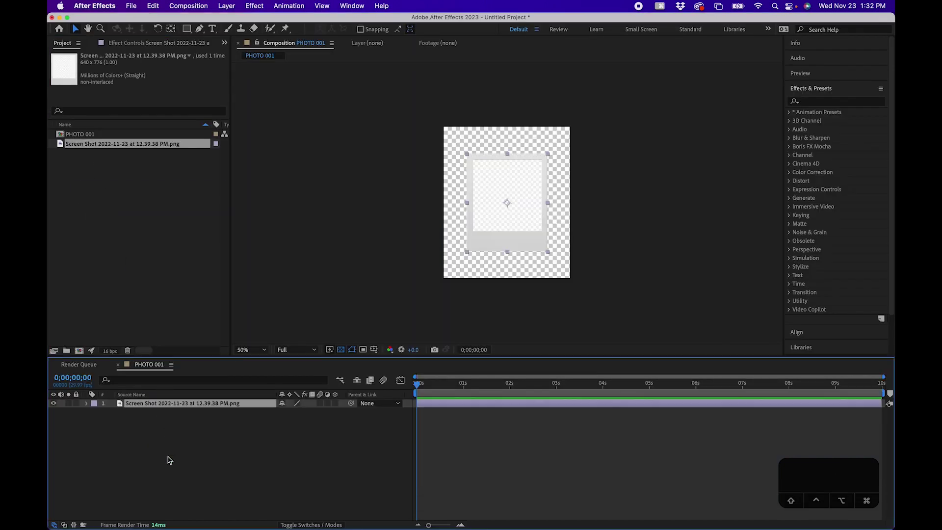
pyautogui.rightClick(199, 407)
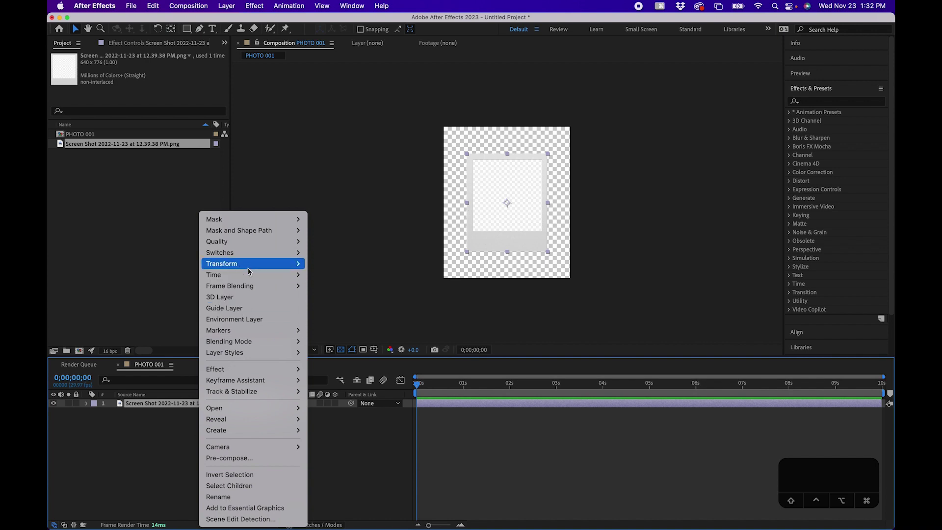
pyautogui.moveTo(245, 264)
pyautogui.click(356, 425)
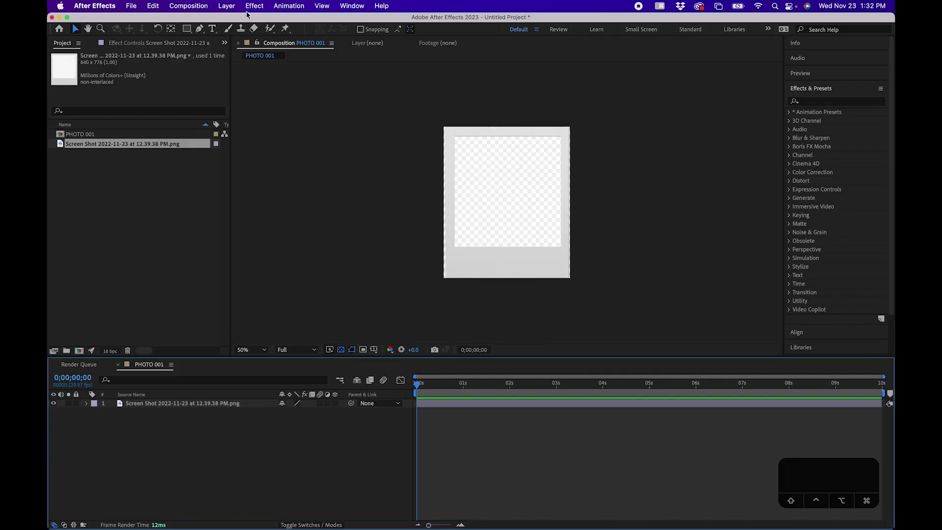
# Step: Create a white solid layer named FRAME at the composition's size of 1000 x 1200 px
pyautogui.click(226, 5)
pyautogui.moveTo(275, 20)
pyautogui.click(346, 32)
pyautogui.write('FRAME')
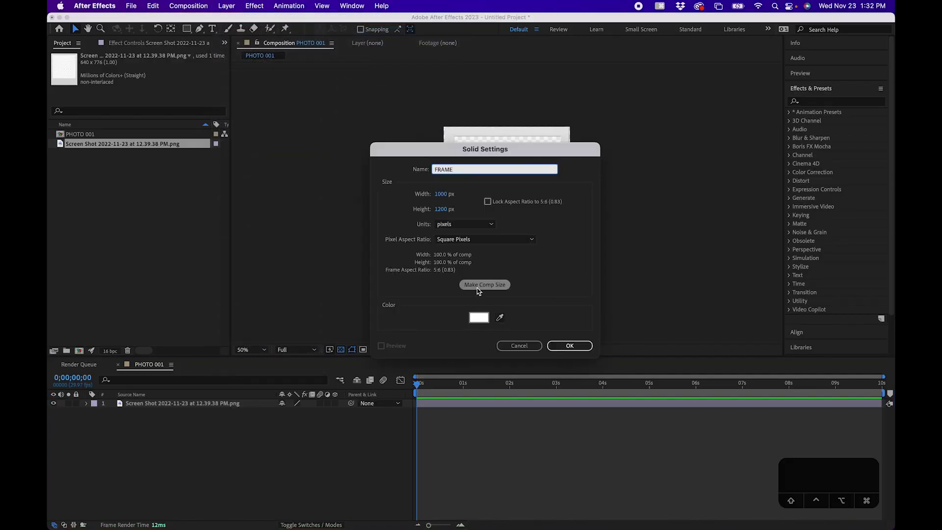
pyautogui.click(478, 290)
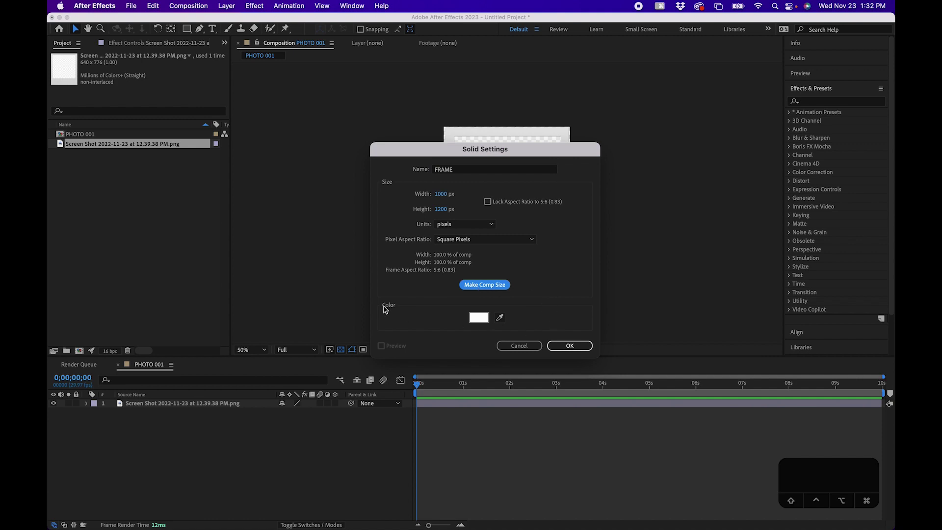
pyautogui.click(574, 348)
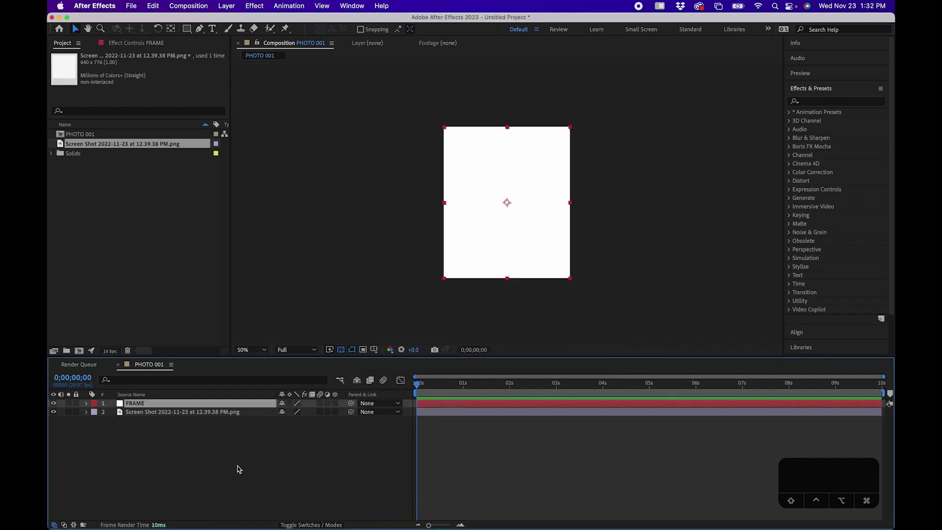
# Step: Place the FRAME solid beneath the screenshot layer and draw a rectangular mask on it tracing the Polaroid's photo opening
pyautogui.moveTo(136, 405); pyautogui.dragTo(135, 421)
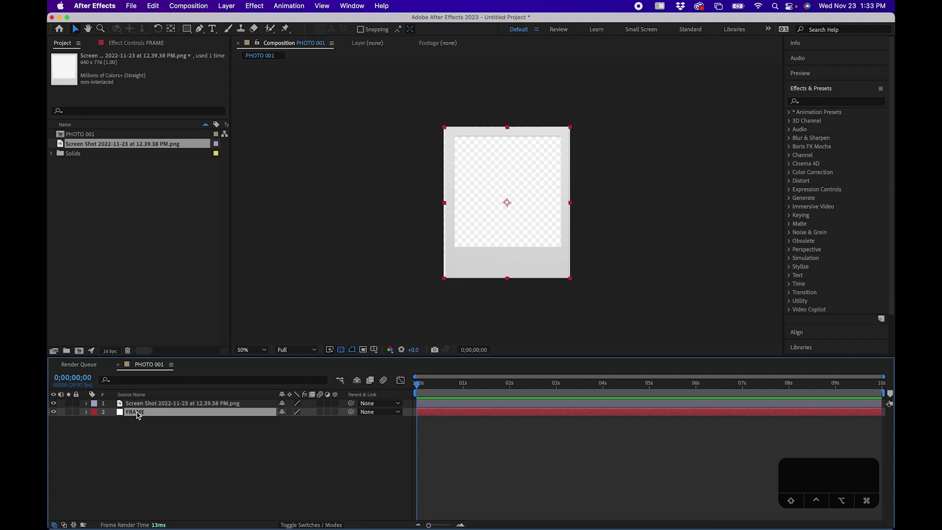
pyautogui.click(186, 28)
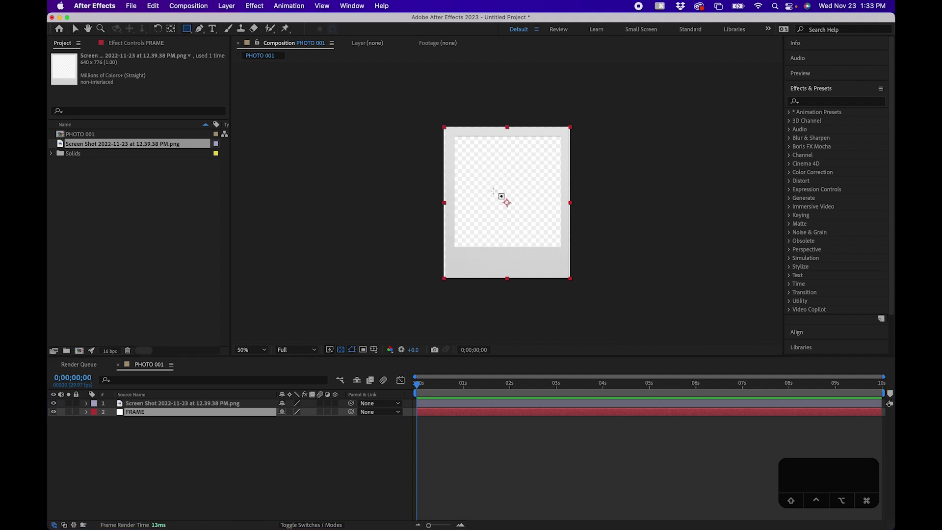
pyautogui.moveTo(453, 135); pyautogui.dragTo(562, 247)
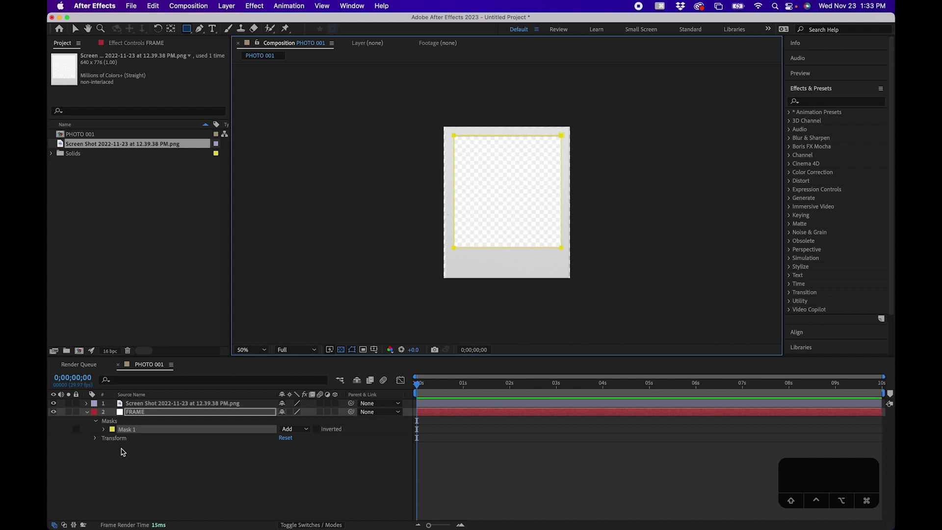
# Step: Delete the reference screenshot layer from the composition and set the FRAME layer's Mask 1 mode to Subtract
pyautogui.click(158, 405)
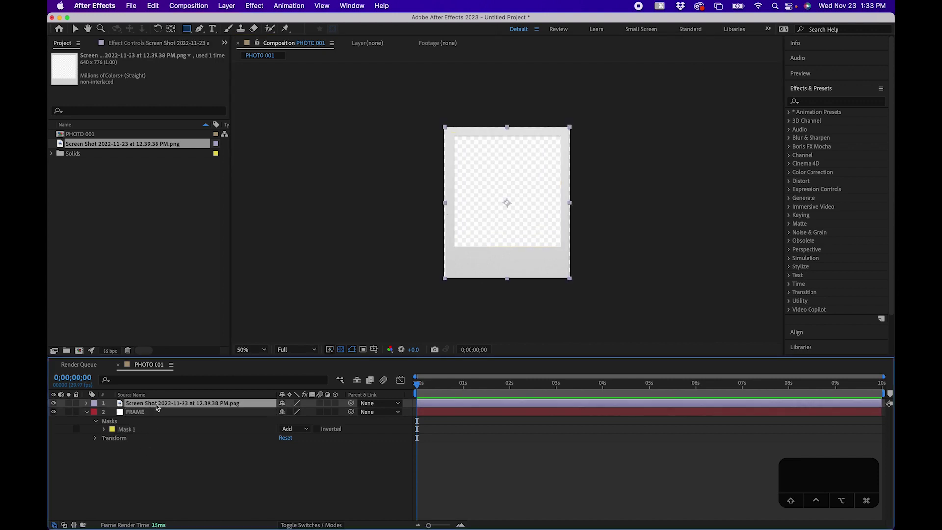
pyautogui.press('Delete')
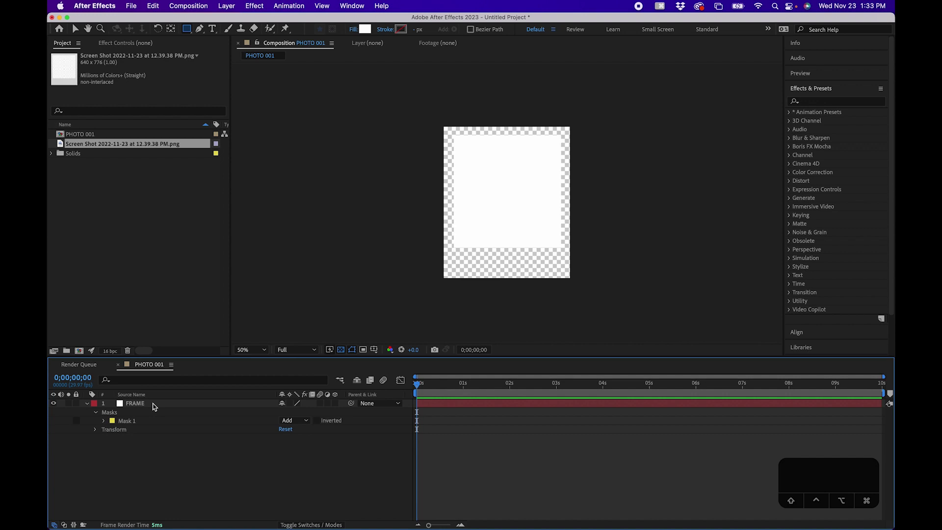
pyautogui.click(154, 406)
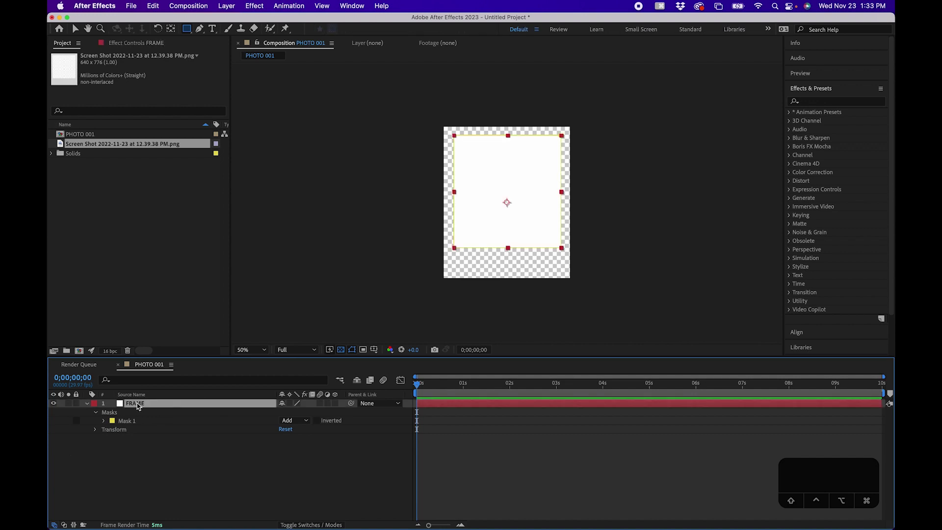
pyautogui.click(134, 422)
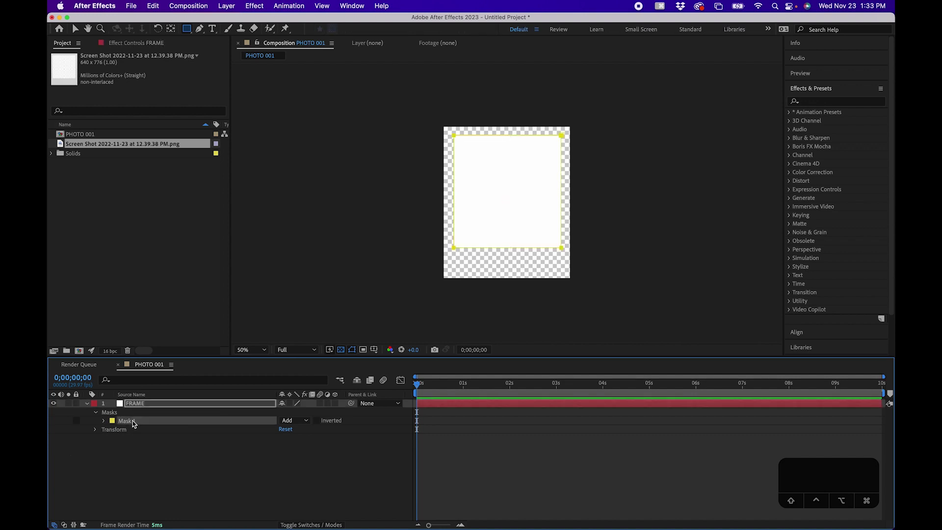
pyautogui.click(290, 423)
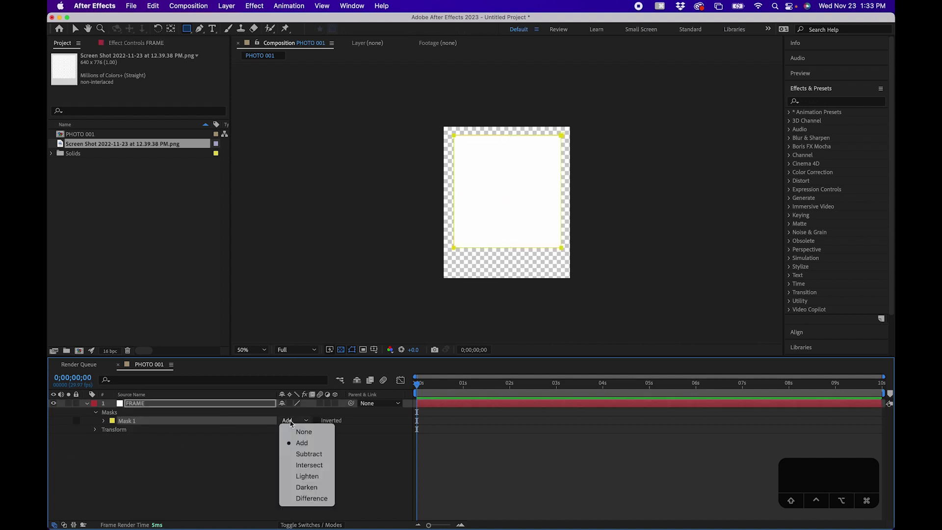
pyautogui.click(309, 454)
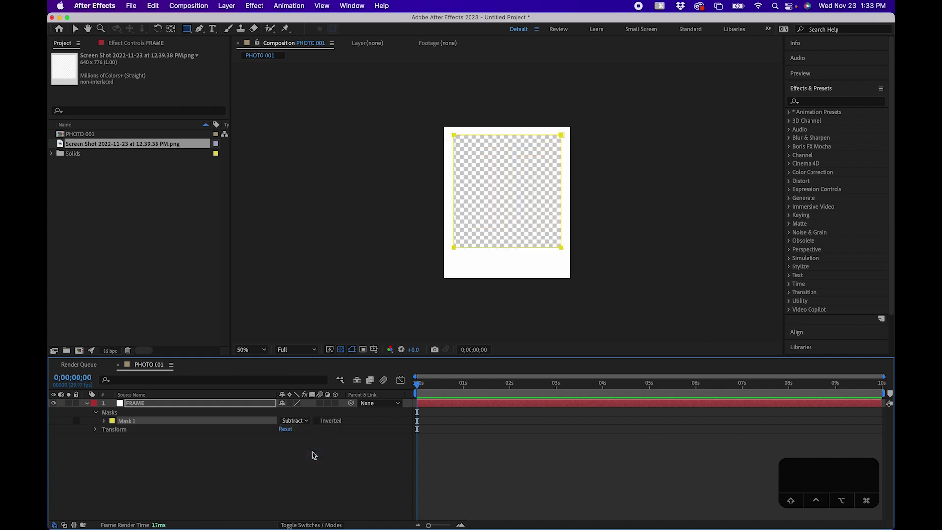
pyautogui.click(269, 472)
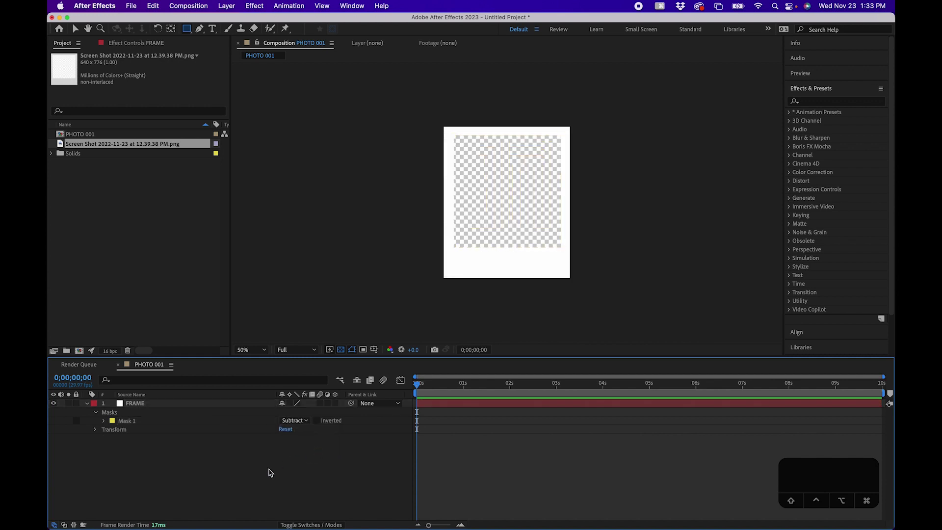
# Step: Fit the composition to the viewer and turn off the transparency grid behind the frame's opening
pyautogui.click(341, 351)
pyautogui.click(341, 351)
pyautogui.click(341, 350)
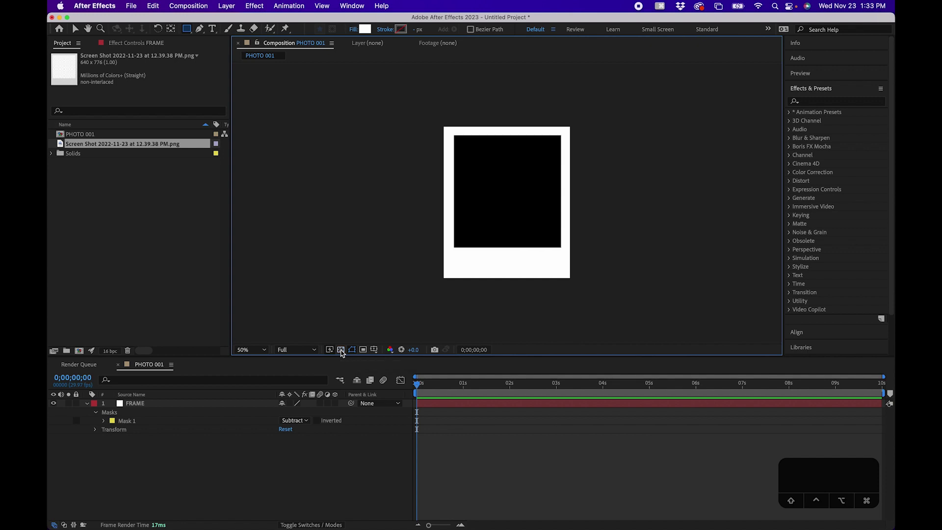
pyautogui.click(340, 350)
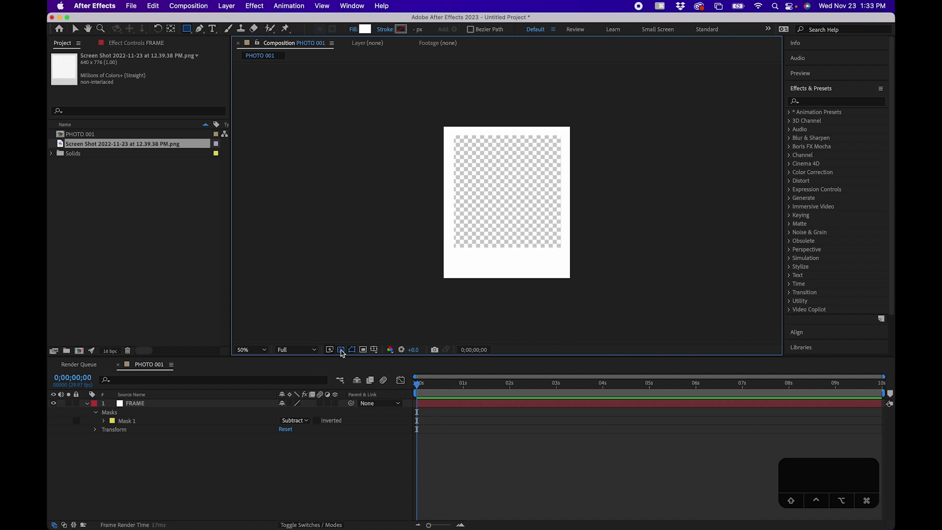
pyautogui.click(250, 350)
pyautogui.click(262, 170)
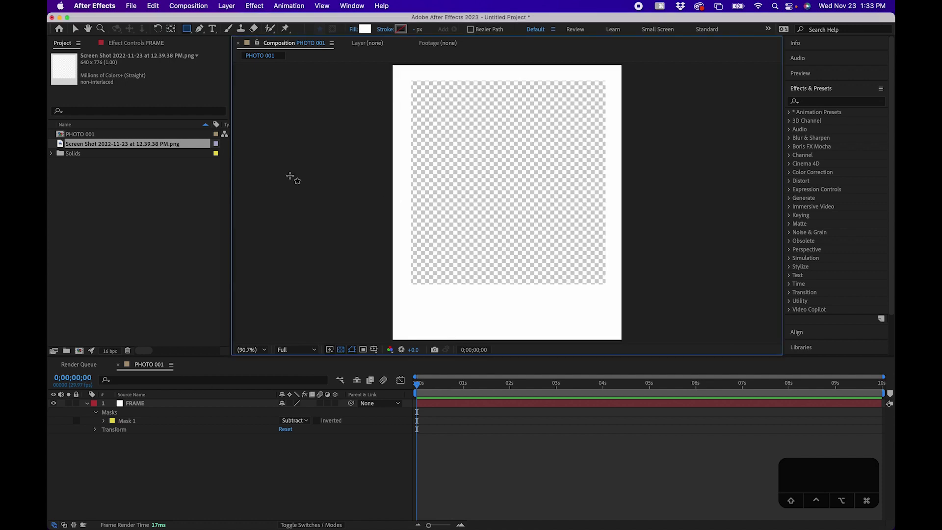
pyautogui.click(128, 421)
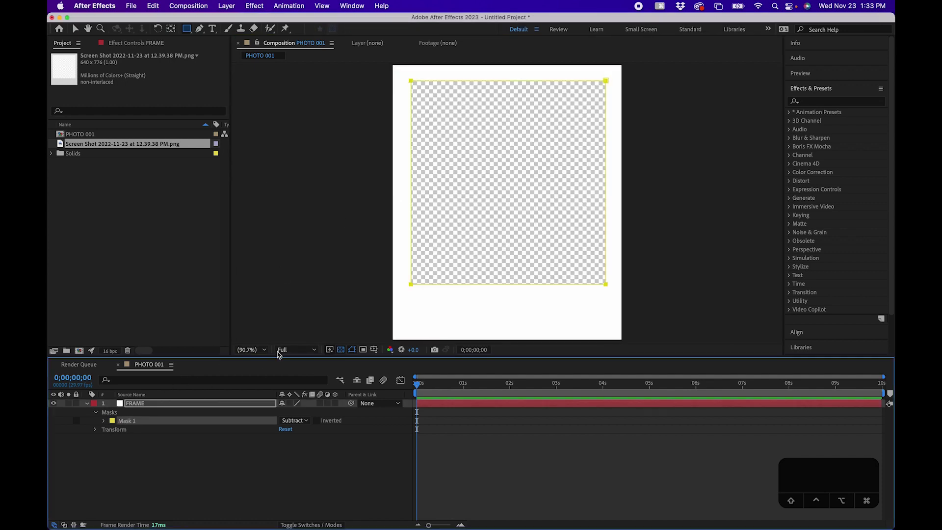
pyautogui.click(341, 350)
# Step: Shift Mask 1 slightly to the left so the opening is centered between the frame's side borders
pyautogui.click(125, 422)
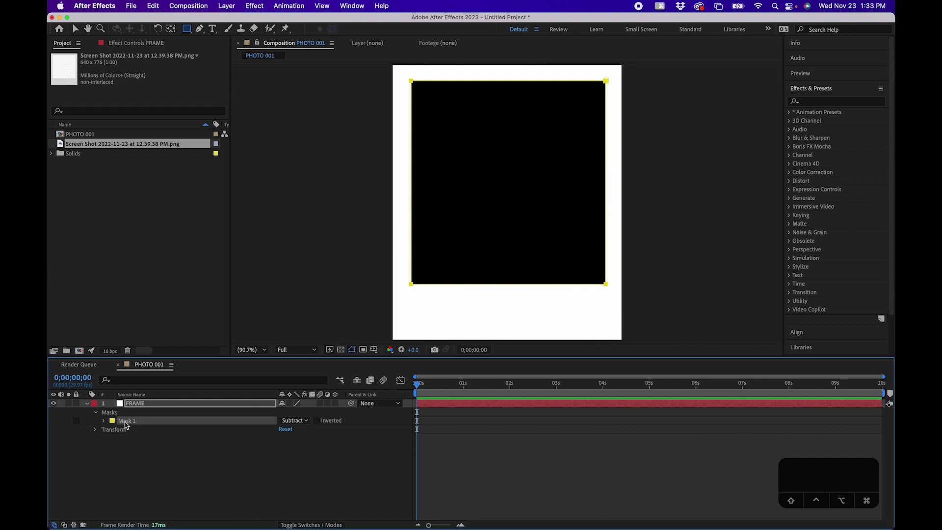
pyautogui.click(75, 29)
pyautogui.click(413, 82)
pyautogui.moveTo(412, 82); pyautogui.dragTo(412, 81)
pyautogui.click(562, 172)
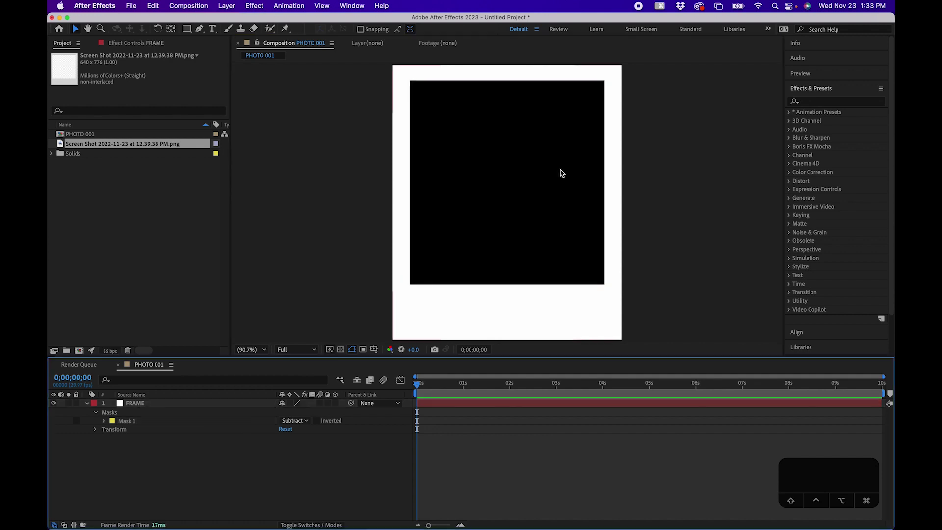
# Step: Duplicate the PHOTO 001 composition nine times to make ten photo compositions in total
pyautogui.click(79, 138)
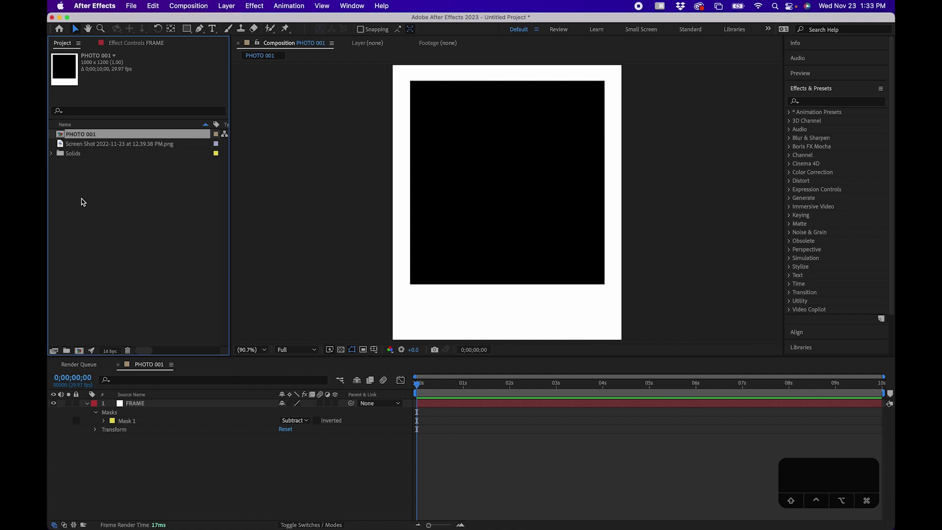
pyautogui.press('super+d')
pyautogui.press('super+d')
pyautogui.press('super+d')
pyautogui.press('super+d')
pyautogui.press('super+d')
pyautogui.press('super+d')
pyautogui.press('super+d')
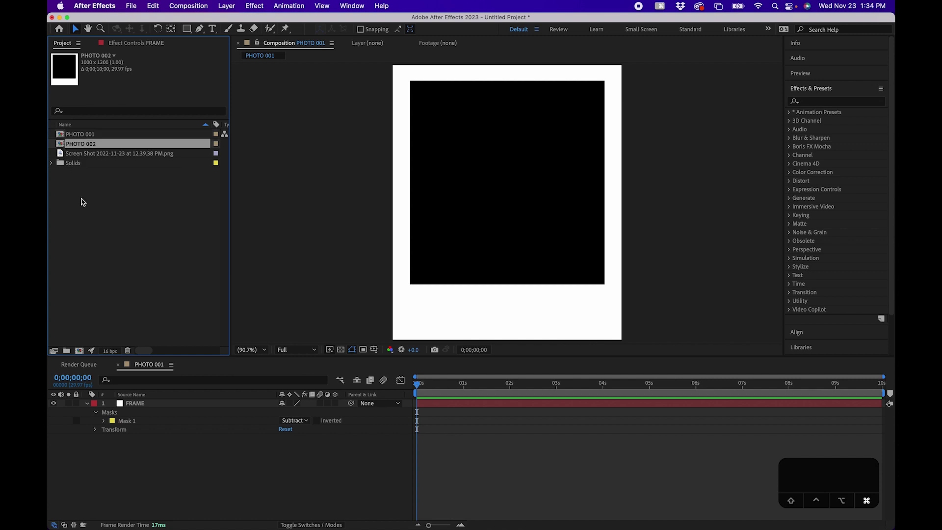
pyautogui.press('super+d')
pyautogui.press('super+d')
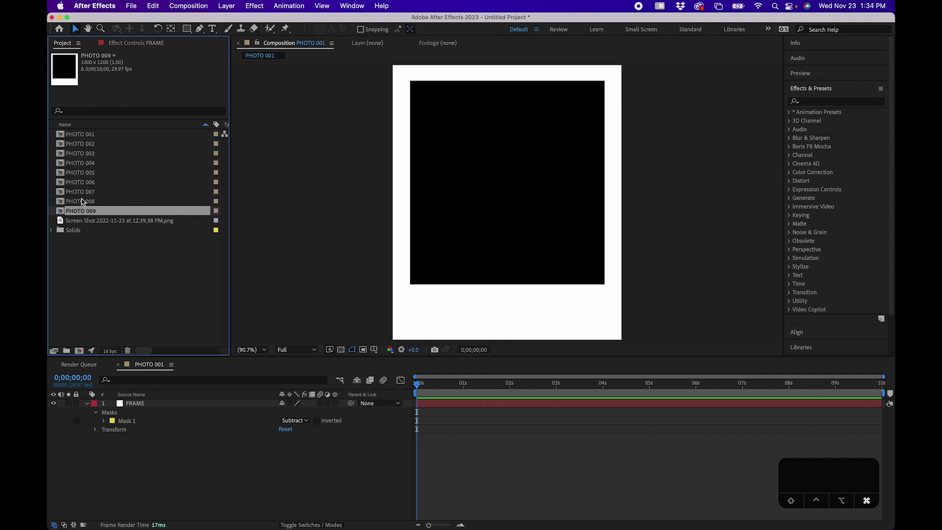
pyautogui.click(105, 262)
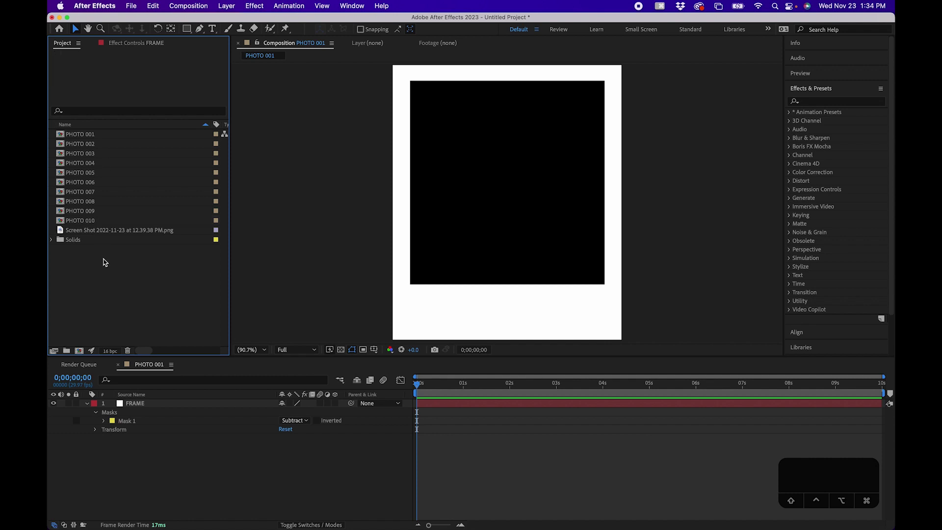
# Step: Create a project folder named COMPS with a nested folder inside it named PHOTOS
pyautogui.click(66, 351)
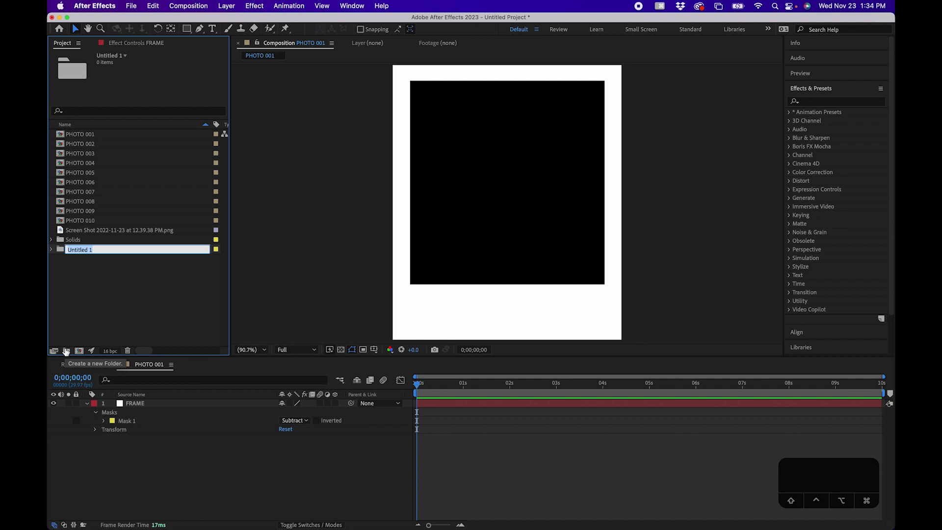
pyautogui.write('COMPS')
pyautogui.press('Return')
pyautogui.click(67, 351)
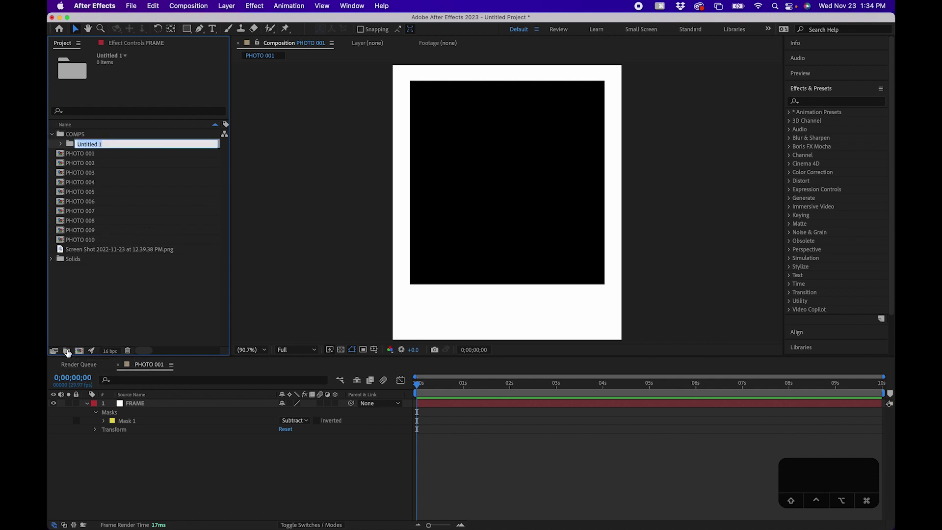
pyautogui.write('PHOTOS')
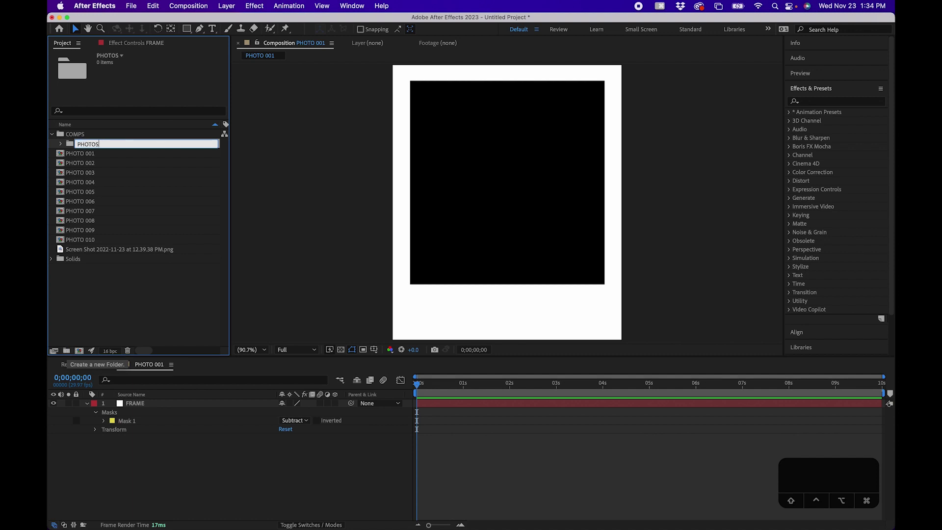
pyautogui.press('Return')
# Step: Move the compositions PHOTO 001 through PHOTO 010 into the nested PHOTOS folder and expand that folder
pyautogui.click(91, 154)
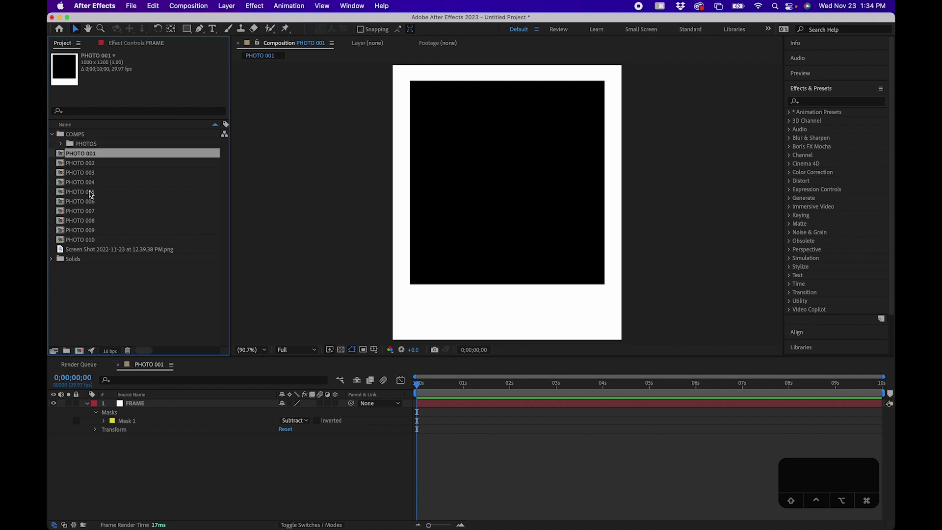
pyautogui.keyDown('shift'); pyautogui.click(81, 241); pyautogui.keyUp('shift')
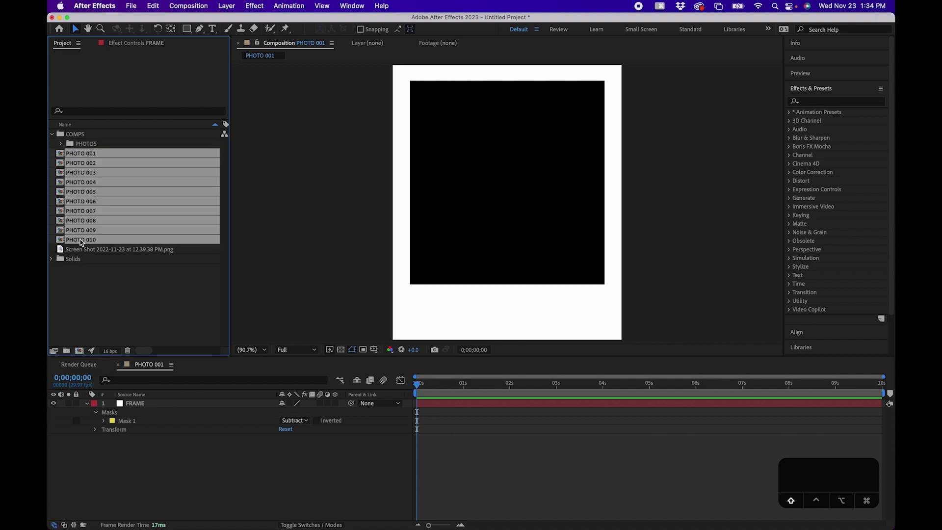
pyautogui.moveTo(84, 162); pyautogui.dragTo(85, 144)
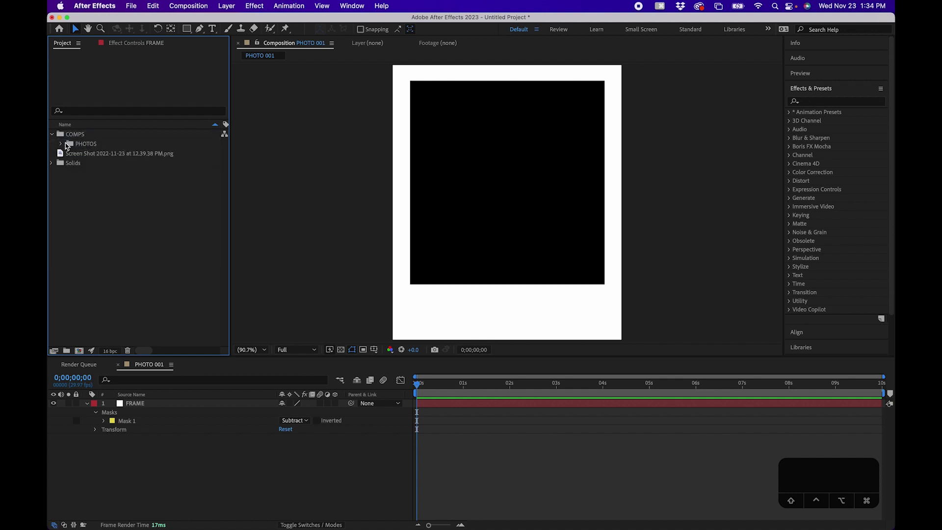
pyautogui.click(61, 143)
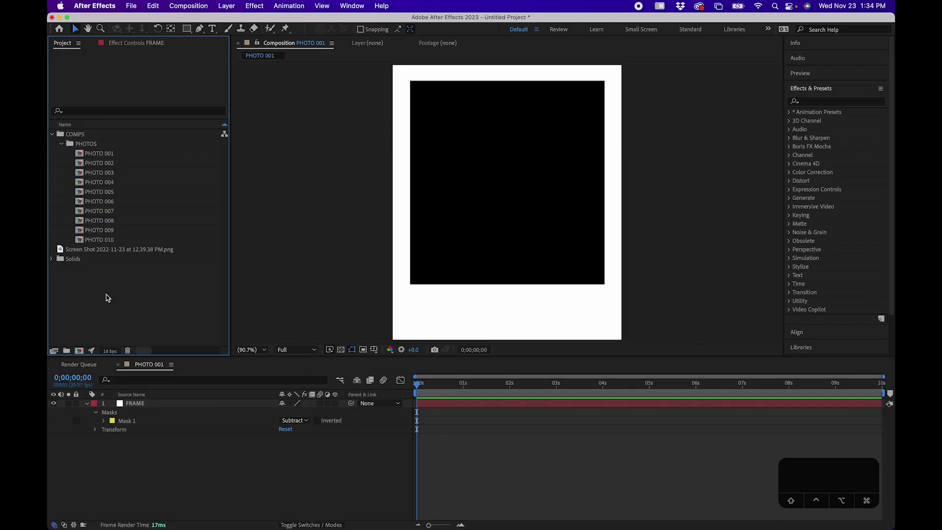
# Step: Import the PHOTOS image folder from Downloads into the project
pyautogui.press('super+i')
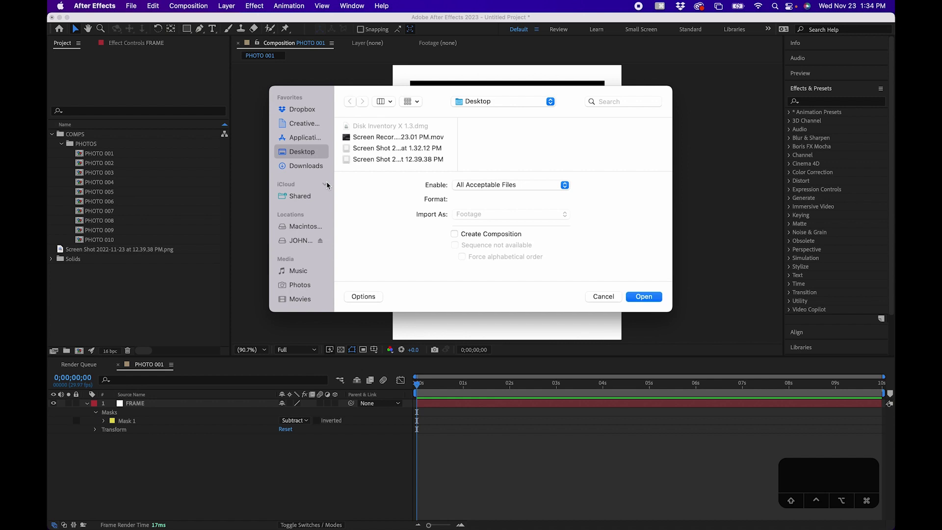
pyautogui.click(307, 166)
pyautogui.click(373, 148)
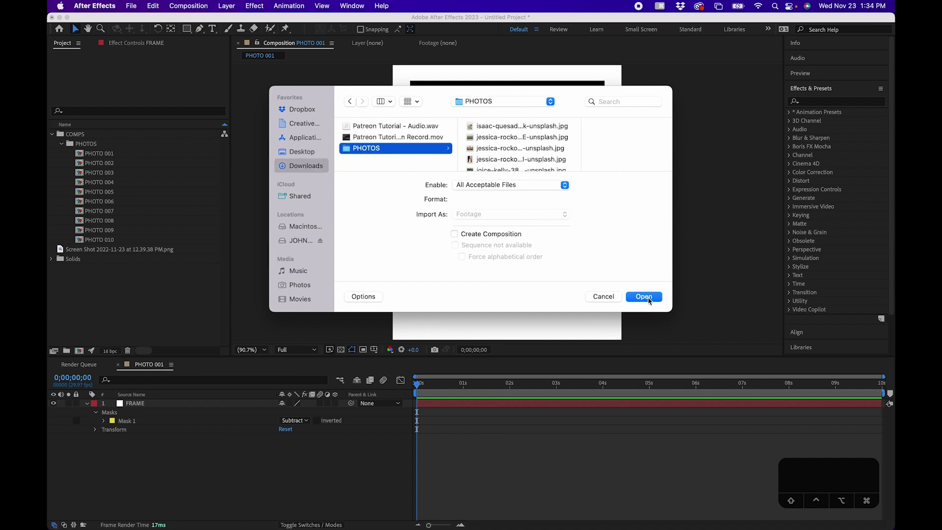
pyautogui.click(648, 298)
# Step: Place the first imported image beneath the FRAME layer in PHOTO 001, scaled to 30% and positioned to fill the frame's opening
pyautogui.click(96, 252)
pyautogui.moveTo(96, 252); pyautogui.dragTo(142, 431)
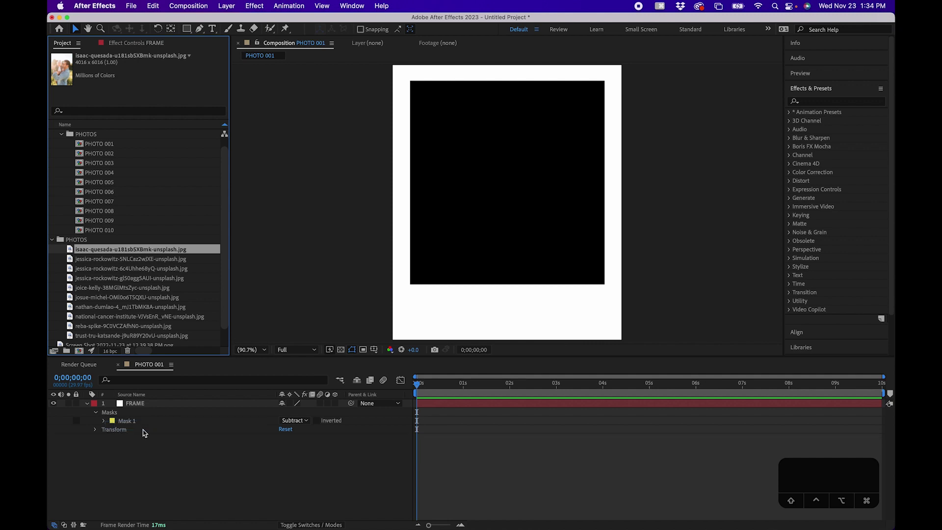
pyautogui.press('s')
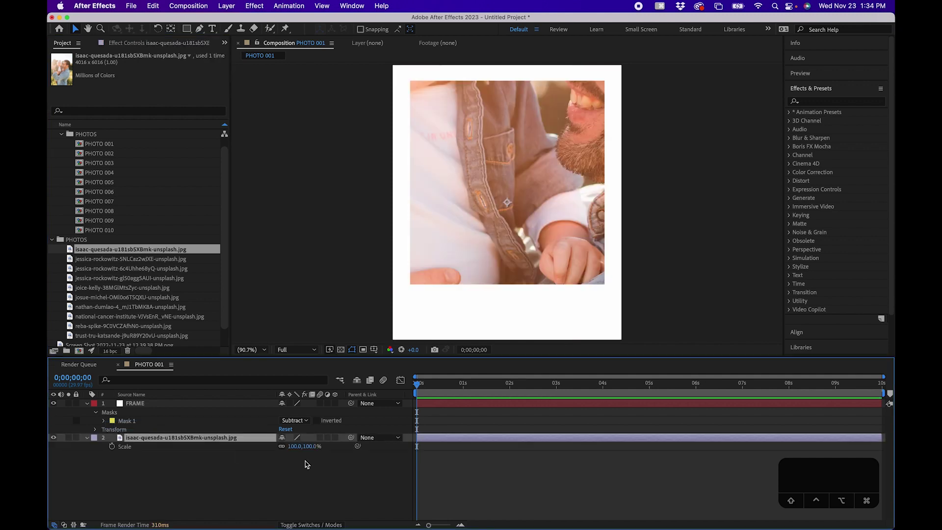
pyautogui.moveTo(295, 445); pyautogui.dragTo(263, 447)
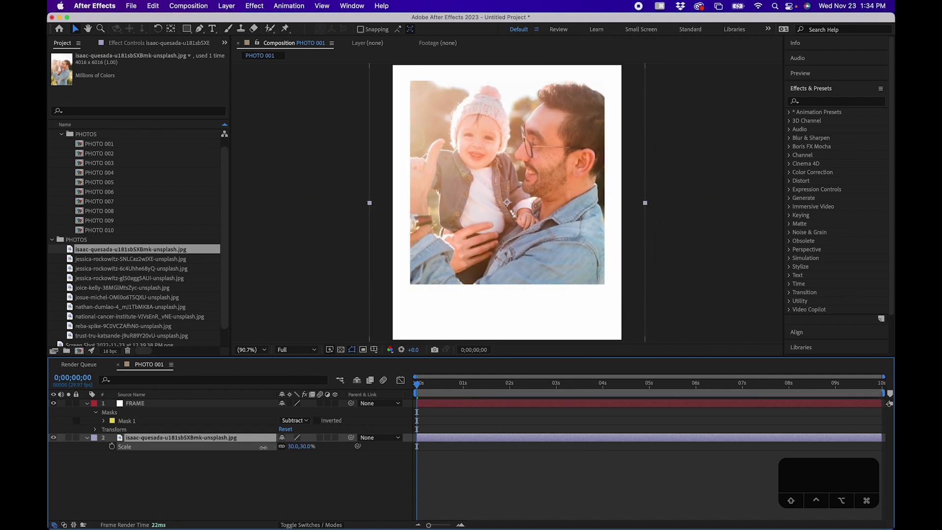
pyautogui.moveTo(532, 230); pyautogui.dragTo(525, 239)
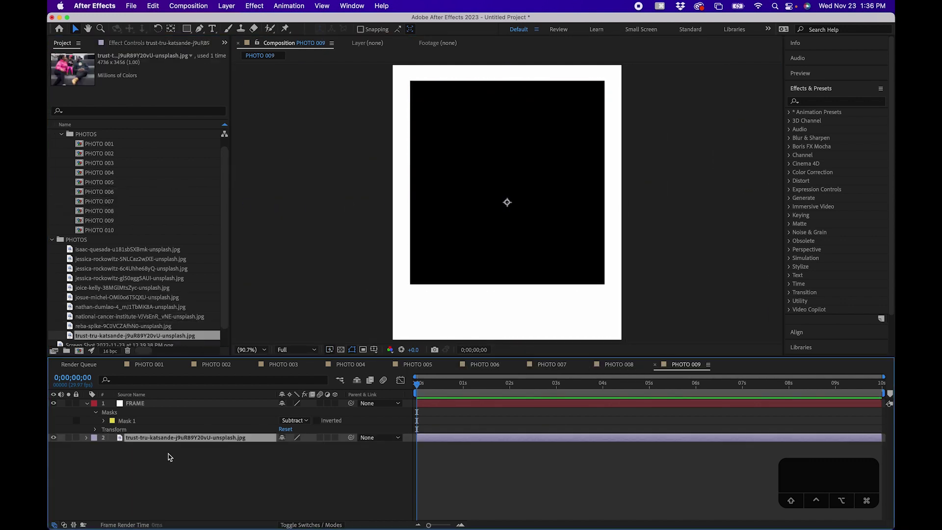
# Step: Add the remaining imported photo, the laughing child in the orange striped shirt, beneath the FRAME layer in PHOTO 010
pyautogui.moveTo(123, 269); pyautogui.dragTo(162, 488)
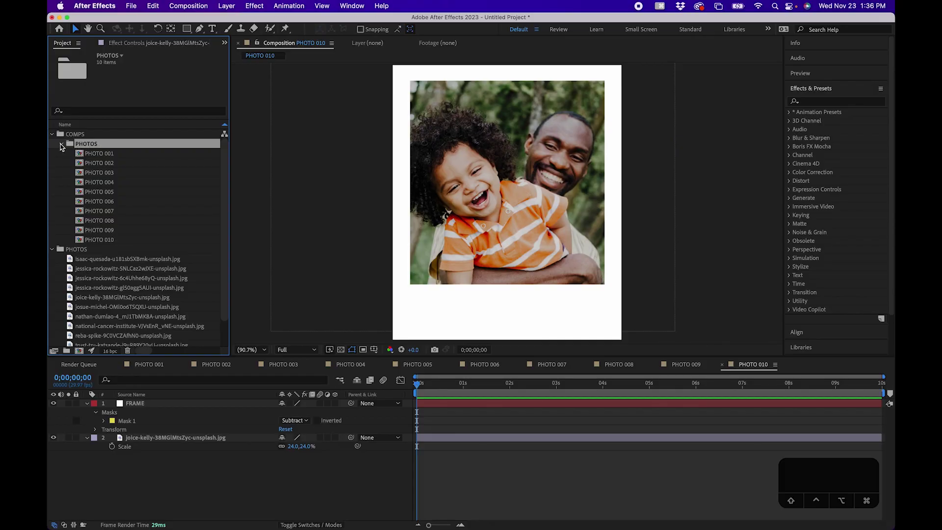
# Step: Collapse the nested PHOTOS folder and create a folder named SCENES inside COMPS
pyautogui.click(61, 143)
pyautogui.click(71, 135)
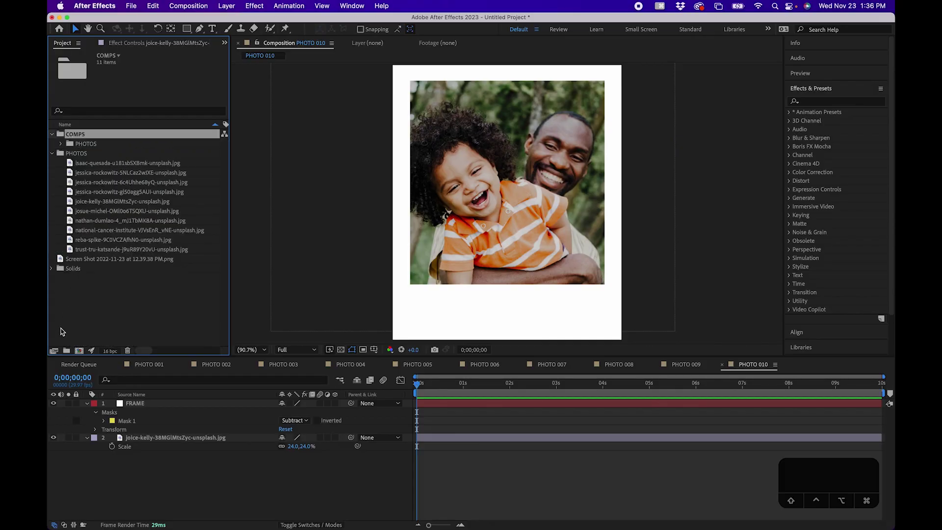
pyautogui.click(67, 350)
pyautogui.write('SCENES')
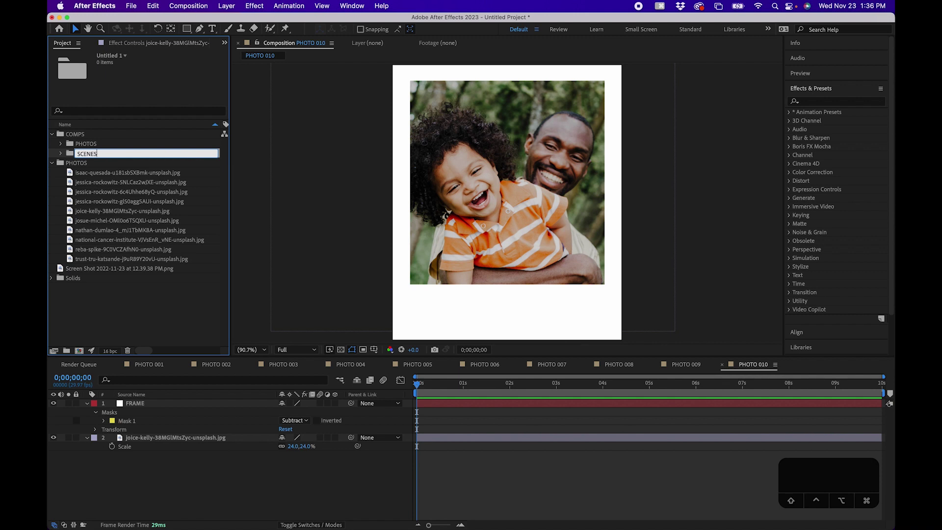
pyautogui.press('Return')
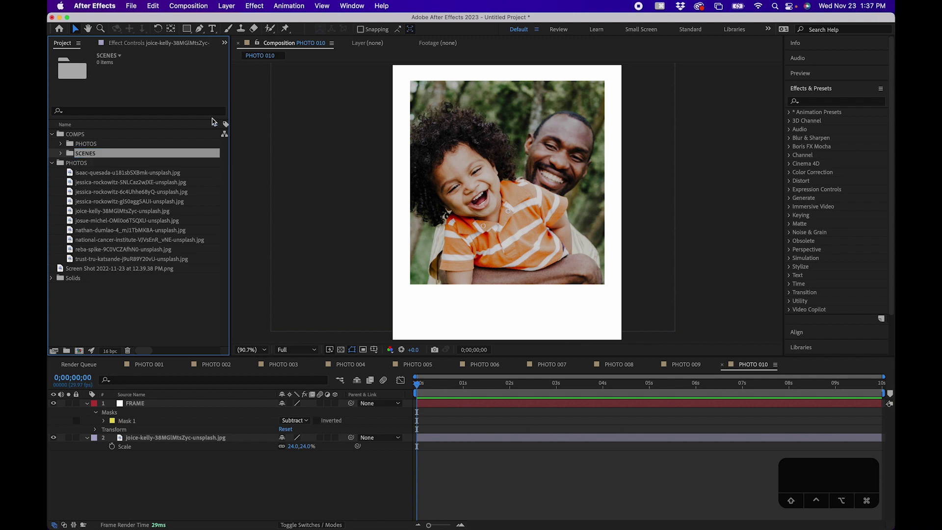
# Step: Create a composition named SCENE 01 in the SCENES folder at 1920 x 1080 px
pyautogui.click(194, 6)
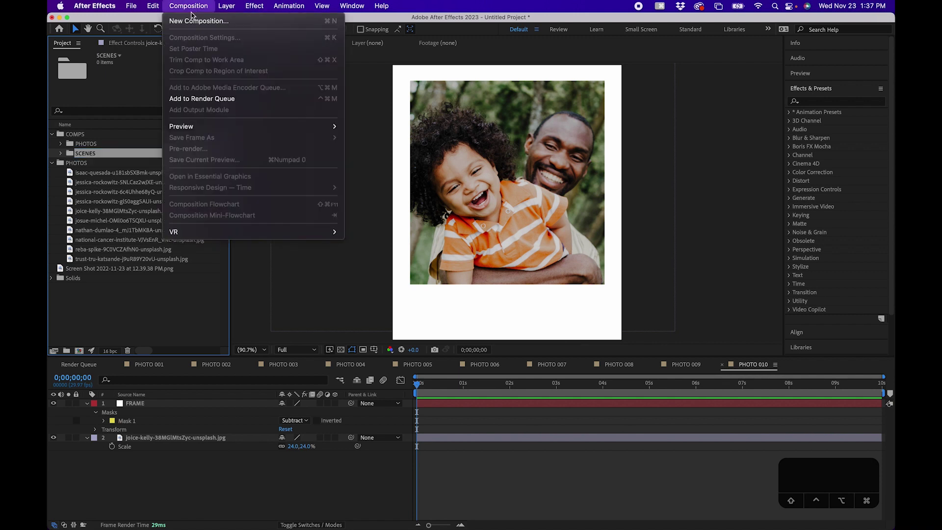
pyautogui.click(196, 18)
pyautogui.write('SCENE 0')
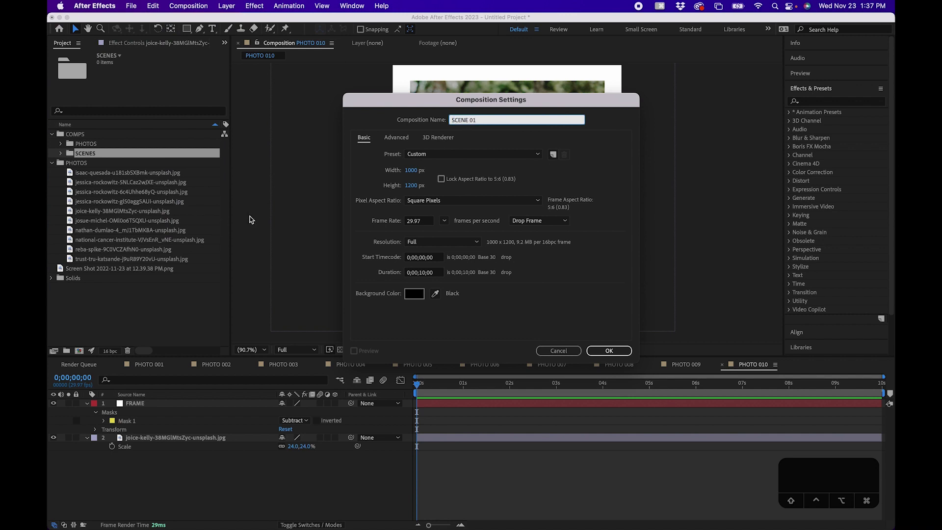
pyautogui.write('1920')
pyautogui.press('Tab')
pyautogui.write('1080')
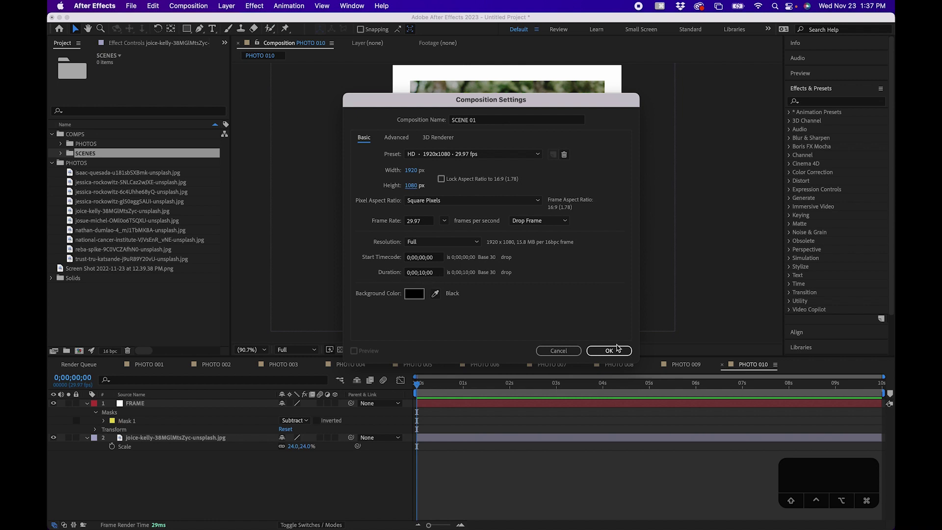
pyautogui.click(609, 351)
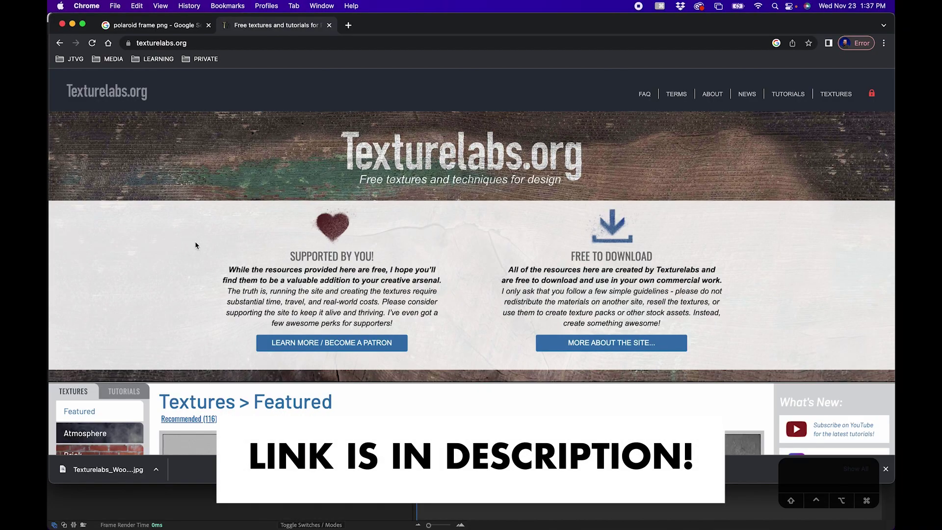
# Step: On texturelabs.org in Chrome, find the Wood 260 smooth tree trunk texture among the wood textures and download its x large 7282×4597 jpg
pyautogui.scroll(-10, 139, 267)
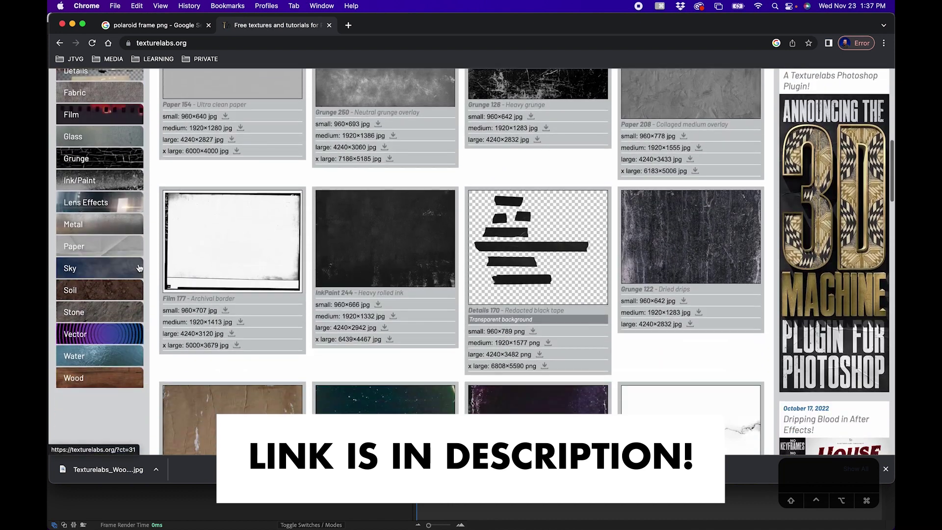
pyautogui.click(85, 379)
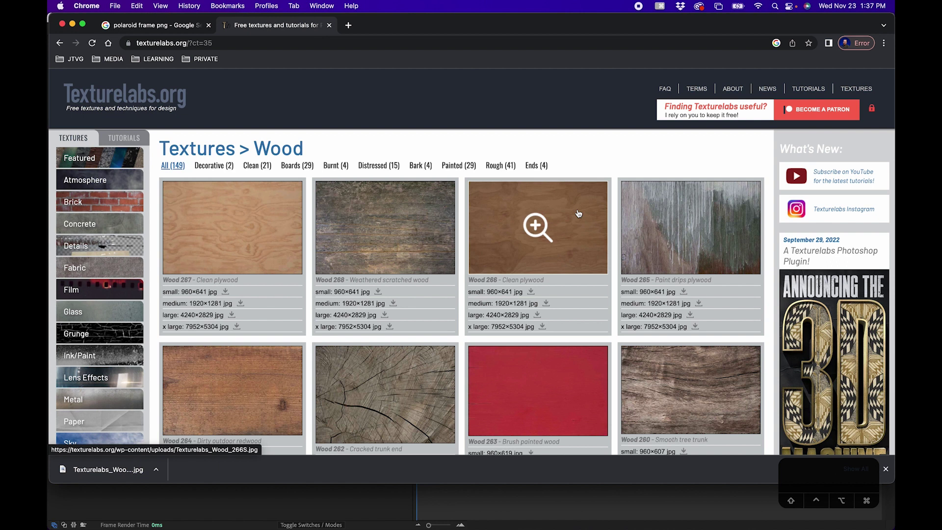
pyautogui.scroll(-5, 579, 213)
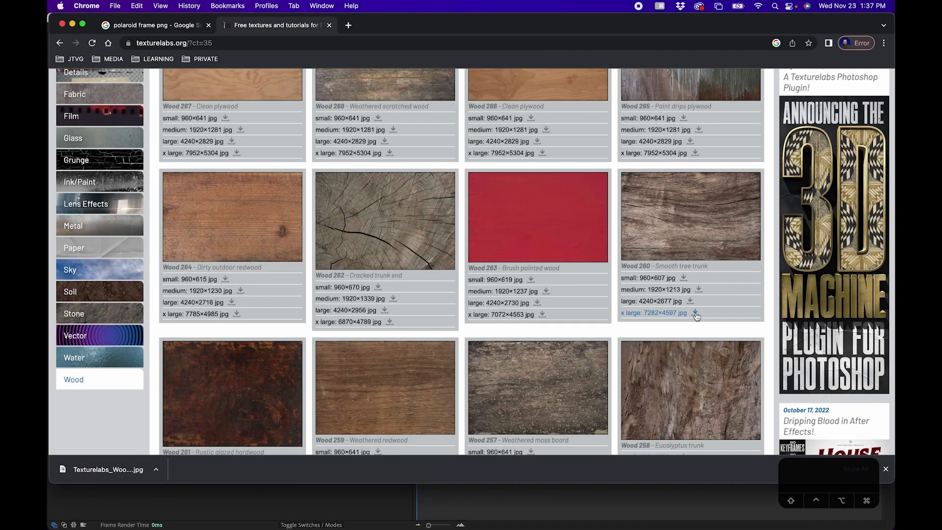
pyautogui.click(695, 314)
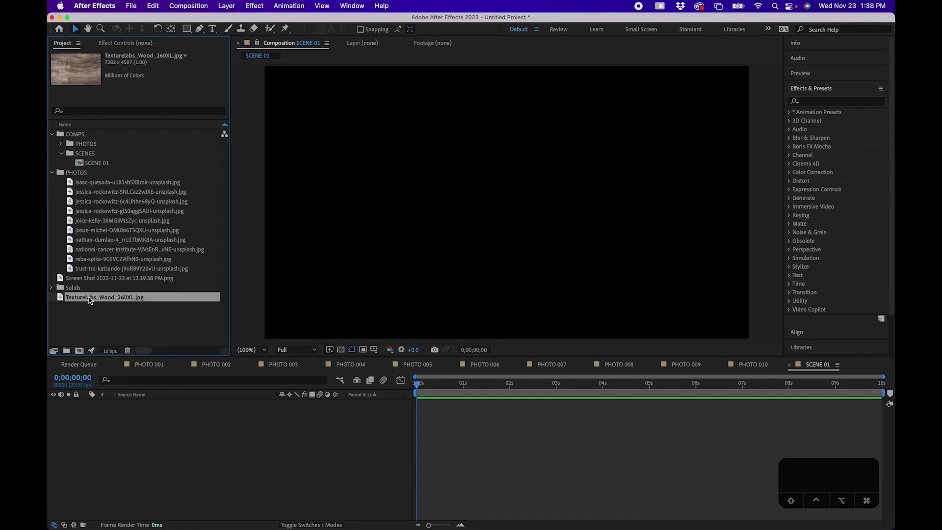
# Step: Add Texturelabs_Wood_260XL.jpg to SCENE 01 as the background, scaled to 43% and positioned to cover the whole frame
pyautogui.moveTo(180, 456); pyautogui.dragTo(180, 455)
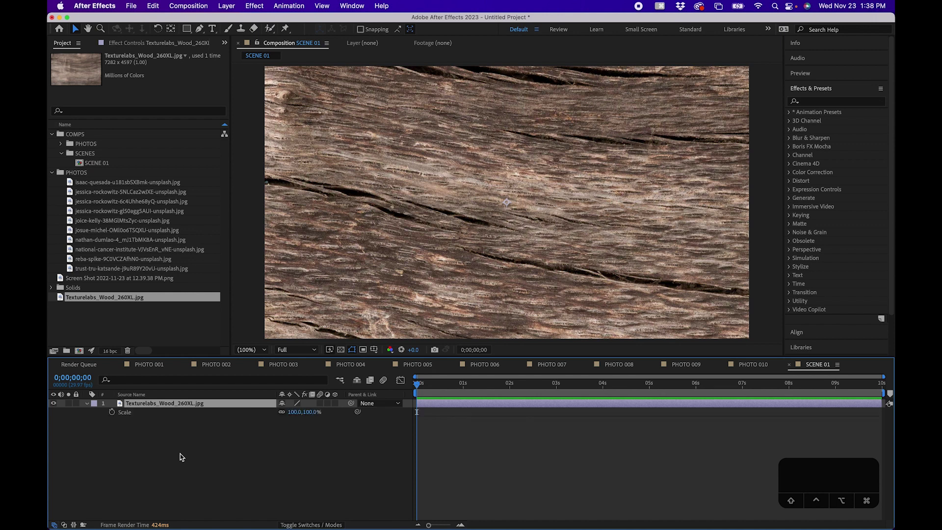
pyautogui.moveTo(296, 412); pyautogui.dragTo(262, 412)
pyautogui.scroll(-2, 463, 213)
pyautogui.moveTo(463, 213)
pyautogui.mouseDown()
pyautogui.moveTo(459, 190)
pyautogui.moveTo(435, 182)
pyautogui.moveTo(461, 205)
pyautogui.mouseUp()
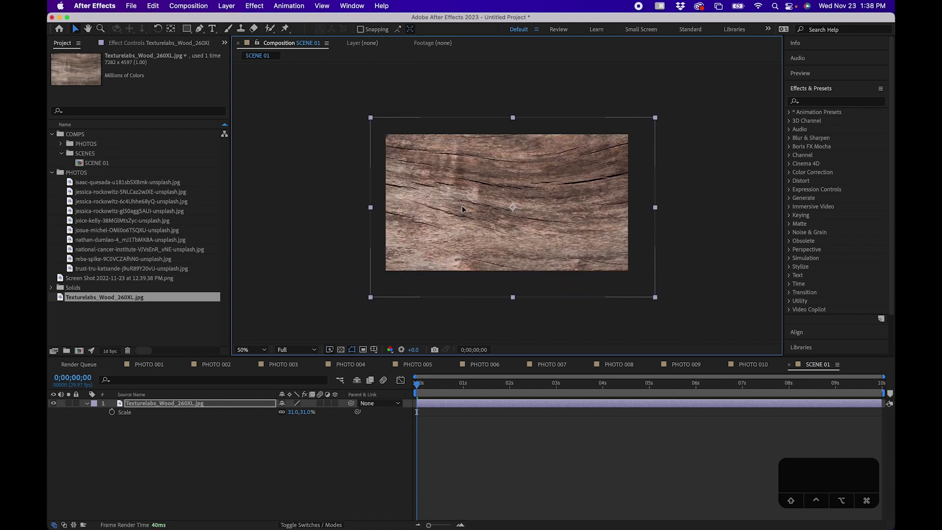
pyautogui.moveTo(293, 412); pyautogui.dragTo(299, 412)
pyautogui.click(247, 471)
# Step: Add the PHOTO 001 composition above the wood texture in SCENE 01 and scale it down to fit within the frame
pyautogui.click(61, 143)
pyautogui.click(101, 154)
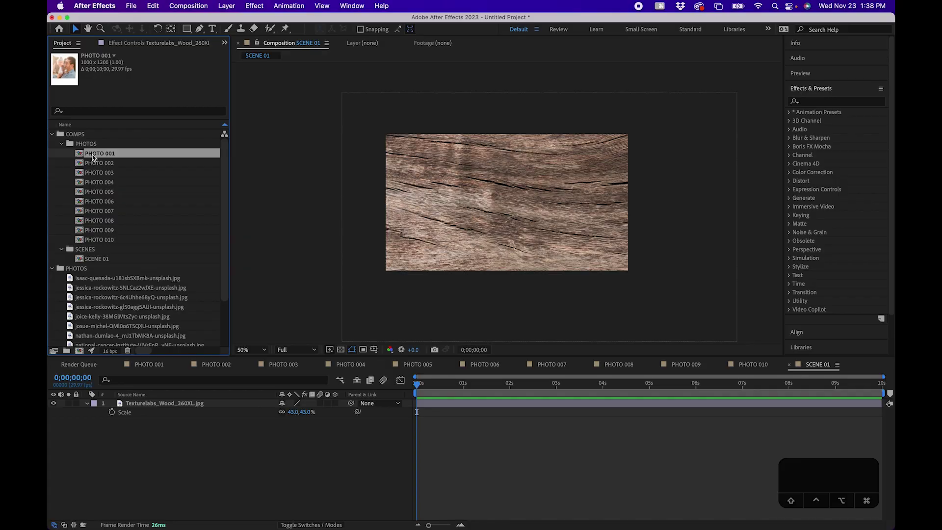
pyautogui.moveTo(94, 157); pyautogui.dragTo(146, 406)
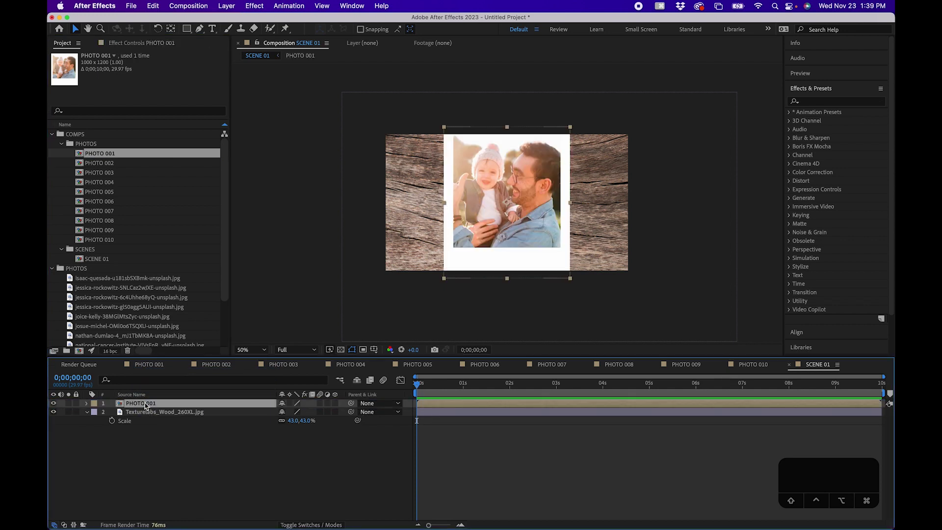
pyautogui.press('s')
pyautogui.moveTo(294, 412)
pyautogui.mouseDown()
pyautogui.moveTo(283, 413)
pyautogui.moveTo(299, 414)
pyautogui.mouseUp()
# Step: Rotate the PHOTO 001 layer to 10° and move it to the right of the scene's center
pyautogui.press('r')
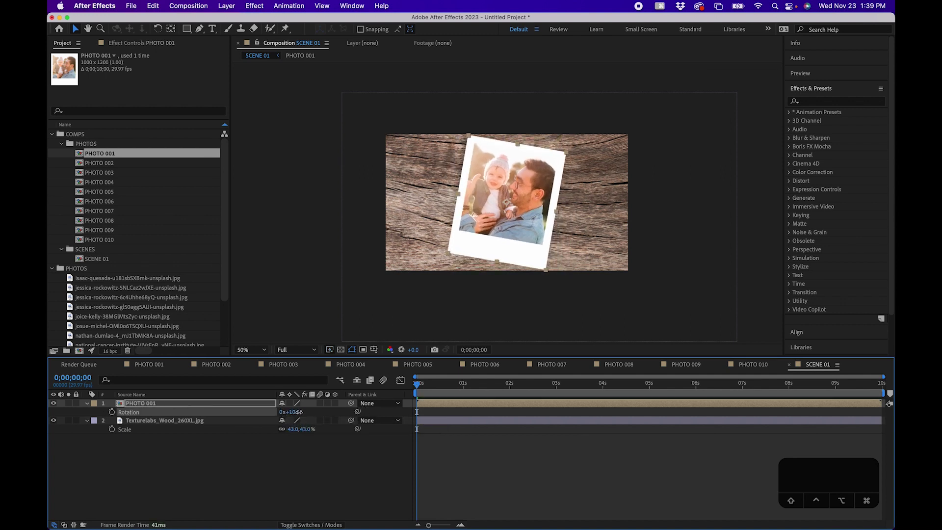
pyautogui.click(516, 230)
pyautogui.moveTo(516, 228); pyautogui.dragTo(543, 227)
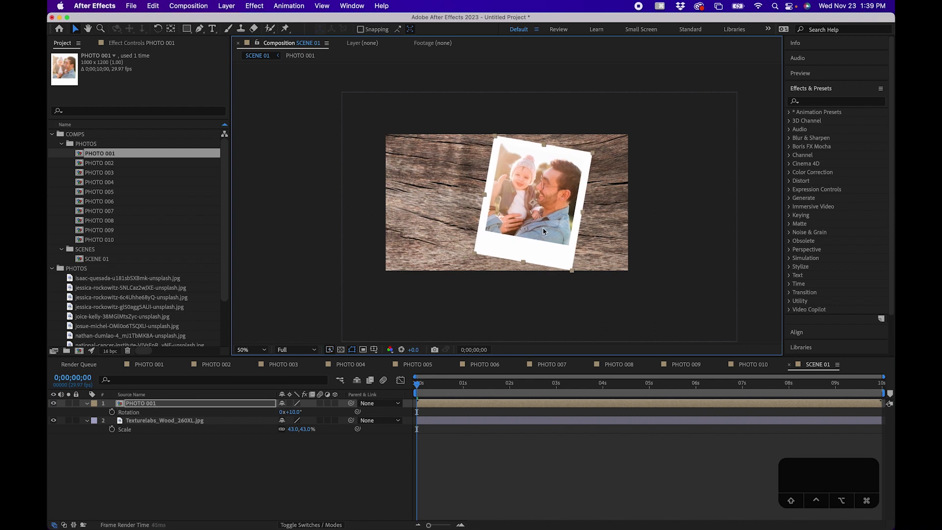
# Step: Add the PHOTO 002 composition between PHOTO 001 and the wood texture in SCENE 01 and scale it down
pyautogui.click(113, 165)
pyautogui.moveTo(93, 165); pyautogui.dragTo(145, 421)
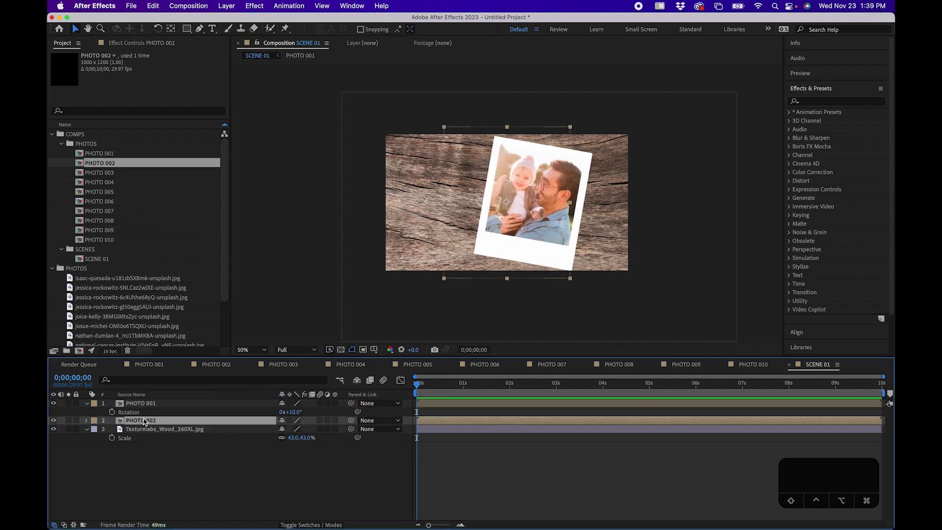
pyautogui.press('s')
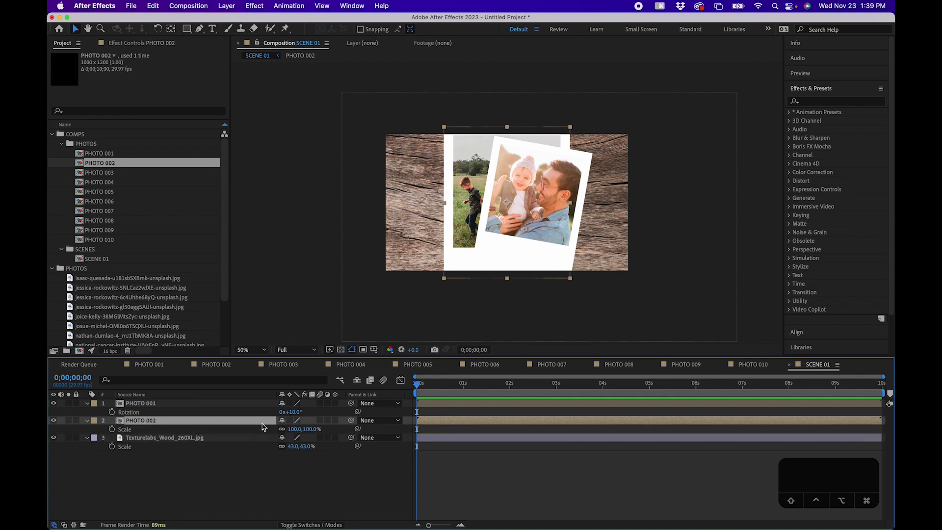
pyautogui.moveTo(295, 430)
pyautogui.mouseDown()
pyautogui.moveTo(277, 432)
pyautogui.moveTo(289, 430)
pyautogui.mouseUp()
# Step: Rotate the PHOTO 002 layer to -12° and spread the two photos apart, PHOTO 002 to the left and PHOTO 001 to the right
pyautogui.press('r')
pyautogui.moveTo(480, 184); pyautogui.dragTo(446, 184)
pyautogui.moveTo(523, 177); pyautogui.dragTo(541, 178)
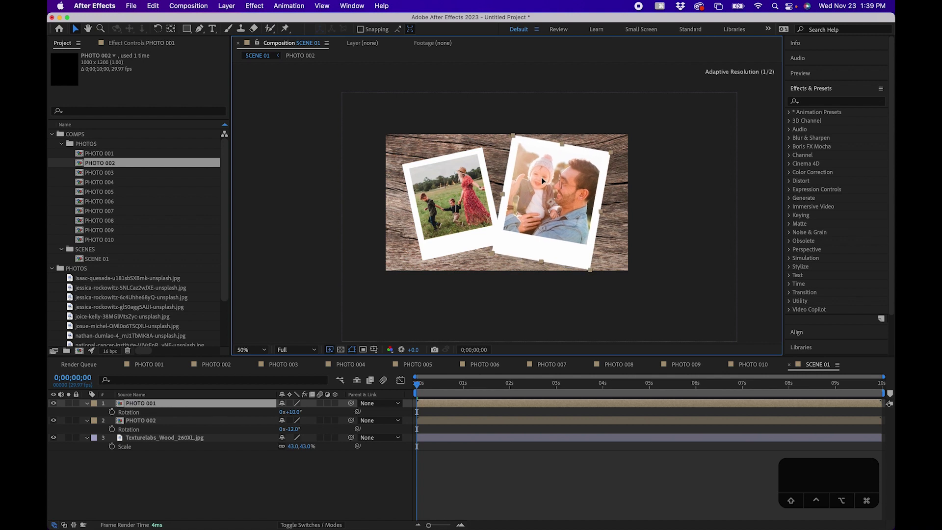
# Step: Set the PHOTO 002 layer's scale to 60%
pyautogui.press('super+Down')
pyautogui.press('s')
pyautogui.click(294, 429)
pyautogui.write('60')
pyautogui.press('Return')
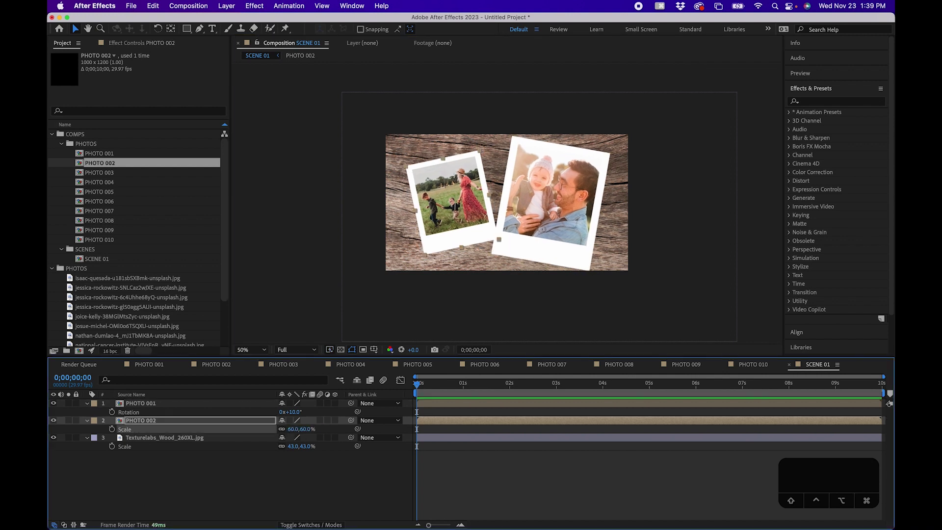
# Step: Nudge PHOTO 002 slightly up and to the left, and turn both photos and the wood texture into 3D layers
pyautogui.moveTo(480, 224); pyautogui.dragTo(473, 221)
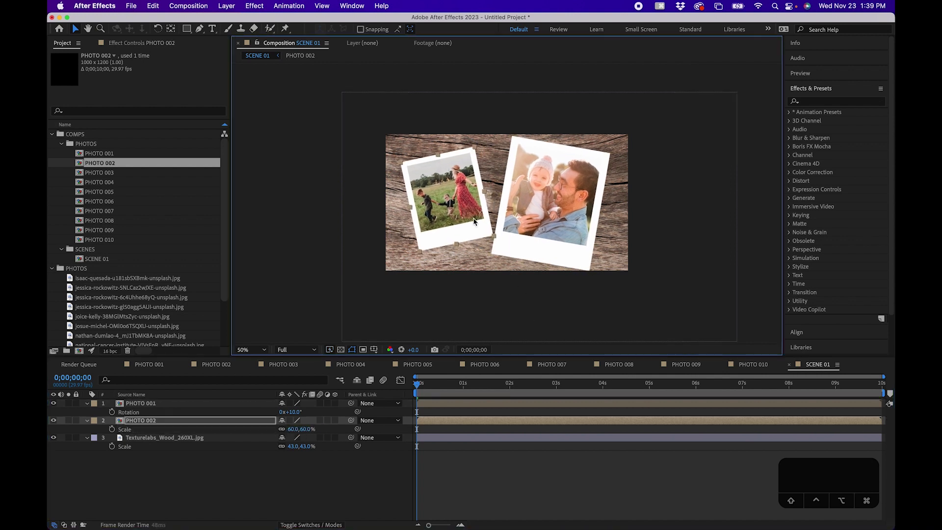
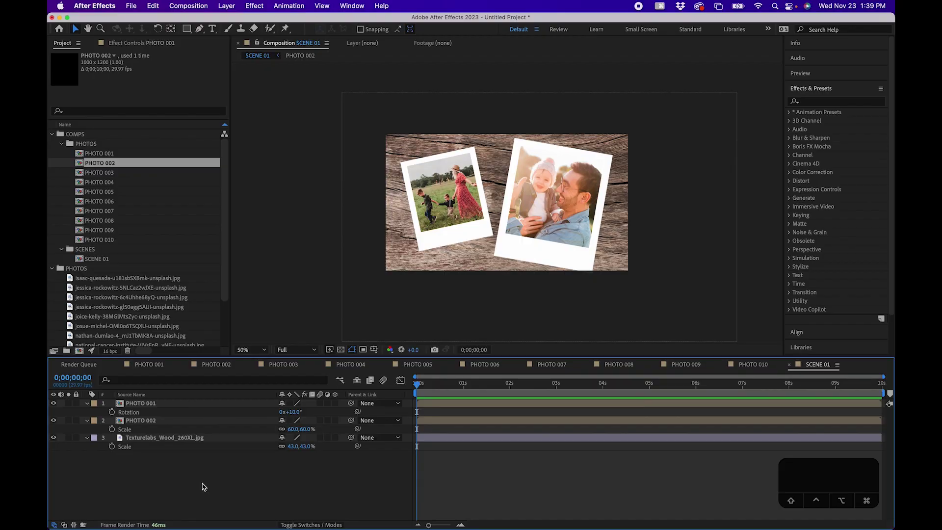
pyautogui.click(335, 403)
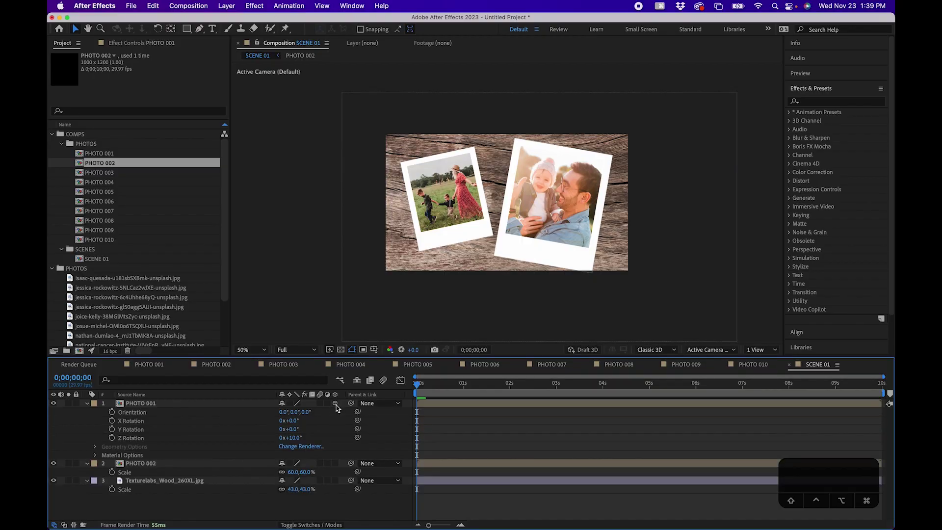
pyautogui.click(335, 463)
pyautogui.scroll(-2, 333, 488)
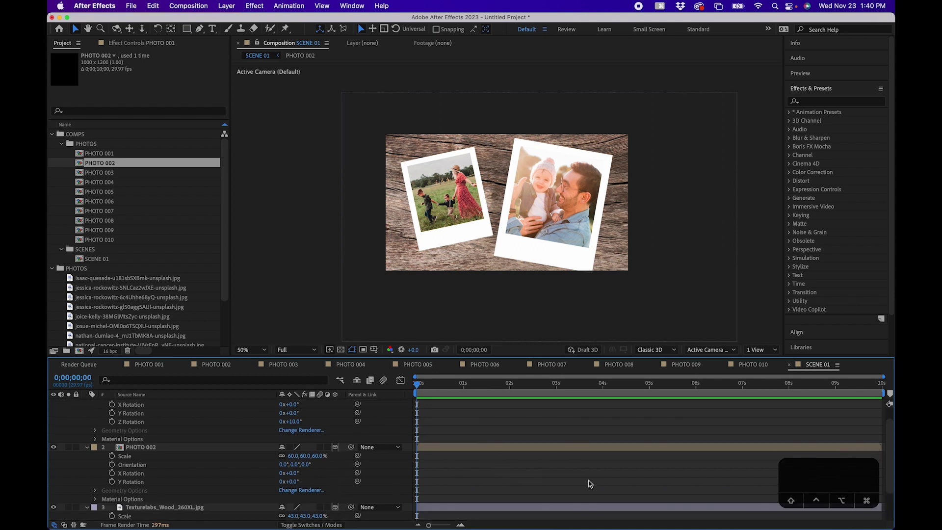
pyautogui.press('u')
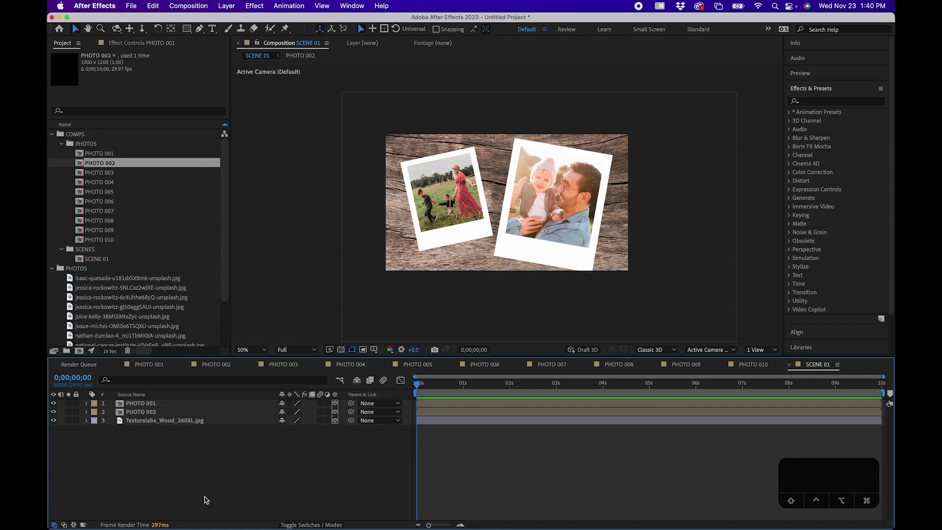
# Step: Add a new camera layer to SCENE 01
pyautogui.click(227, 6)
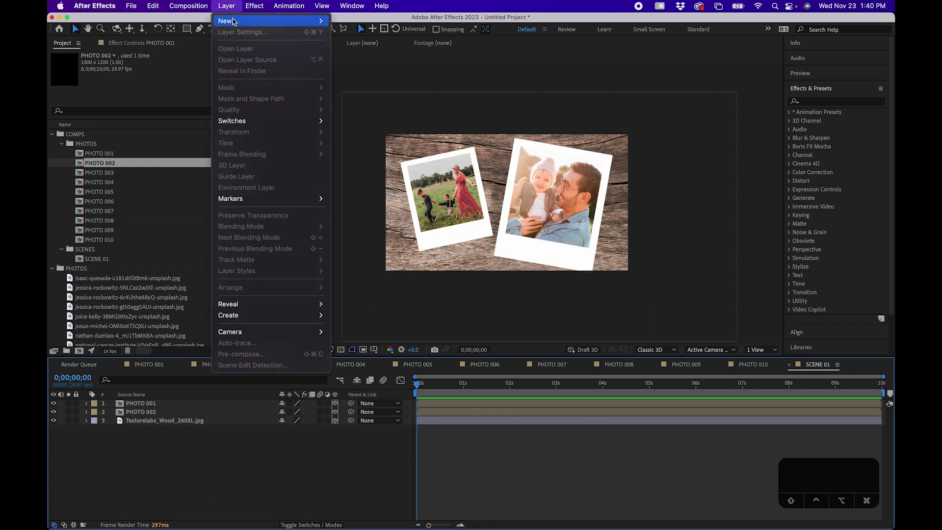
pyautogui.moveTo(294, 20)
pyautogui.click(351, 55)
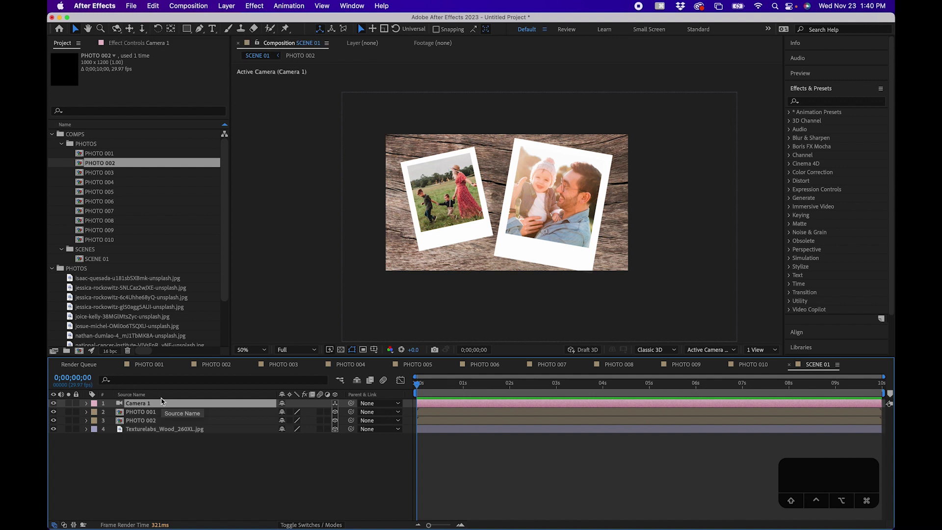
# Step: Set starting keyframes for Camera 1's Position and Point of Interest at 0;00;00;00
pyautogui.click(148, 443)
pyautogui.click(133, 403)
pyautogui.press('p')
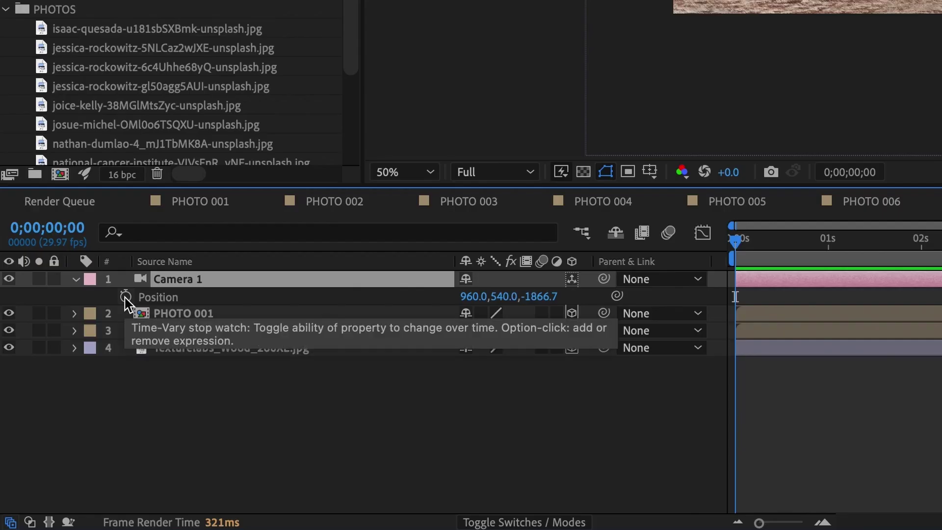
pyautogui.click(112, 412)
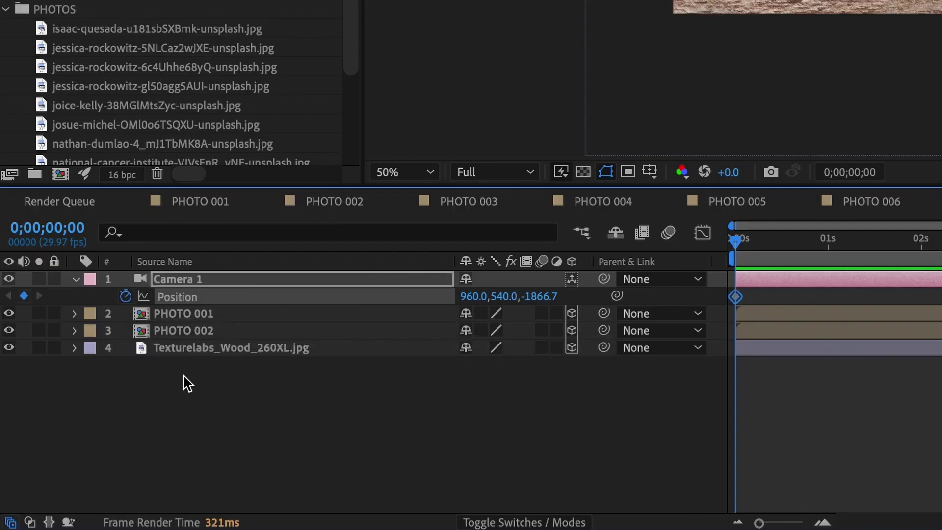
pyautogui.press('a')
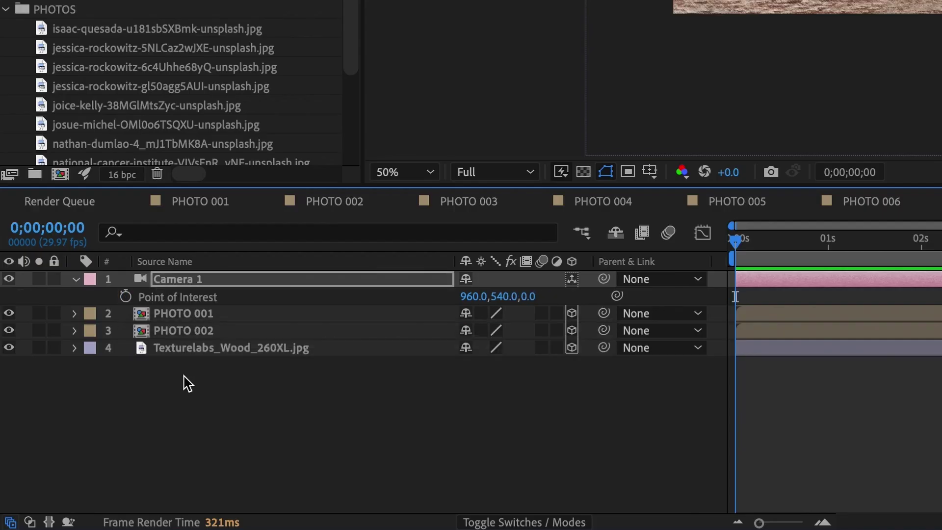
pyautogui.click(126, 297)
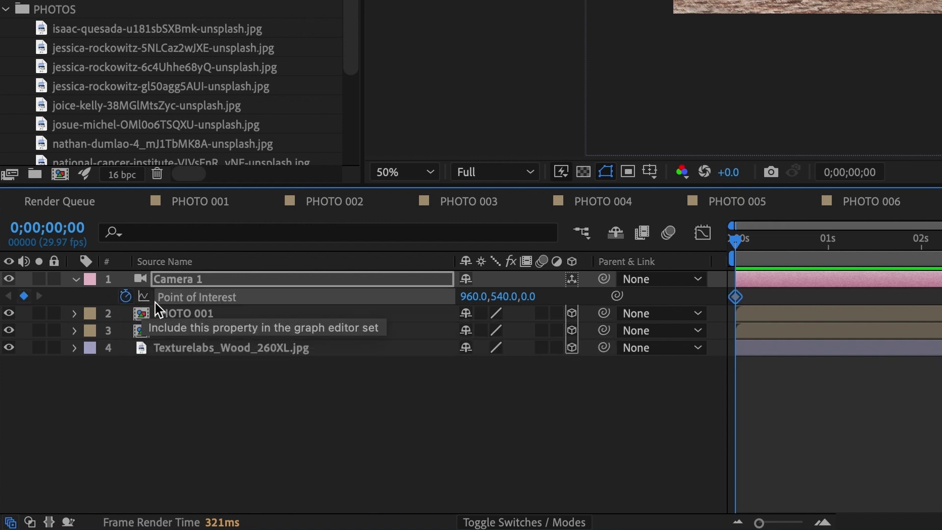
# Step: Add Point of Interest and Position keyframes with unchanged values for Camera 1 at 0;00;00;15
pyautogui.click(773, 240)
pyautogui.moveTo(773, 242); pyautogui.dragTo(781, 242)
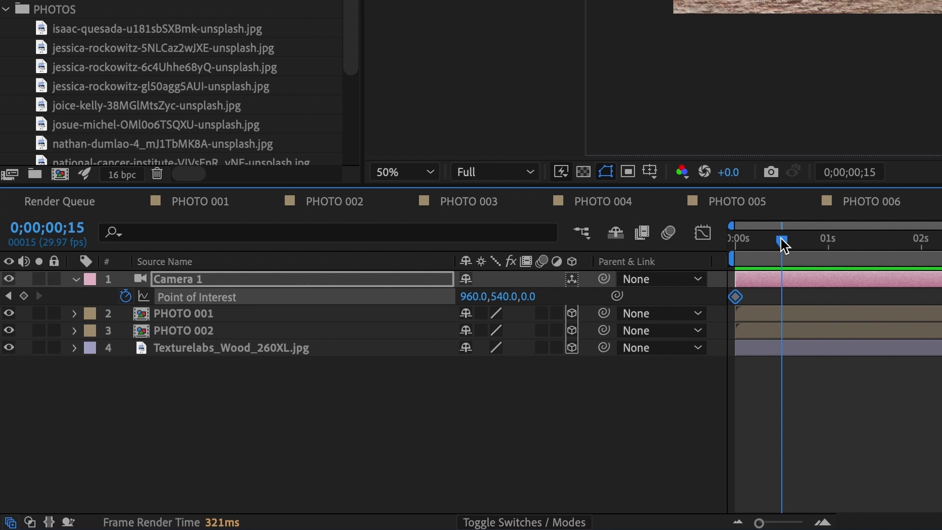
pyautogui.press('u')
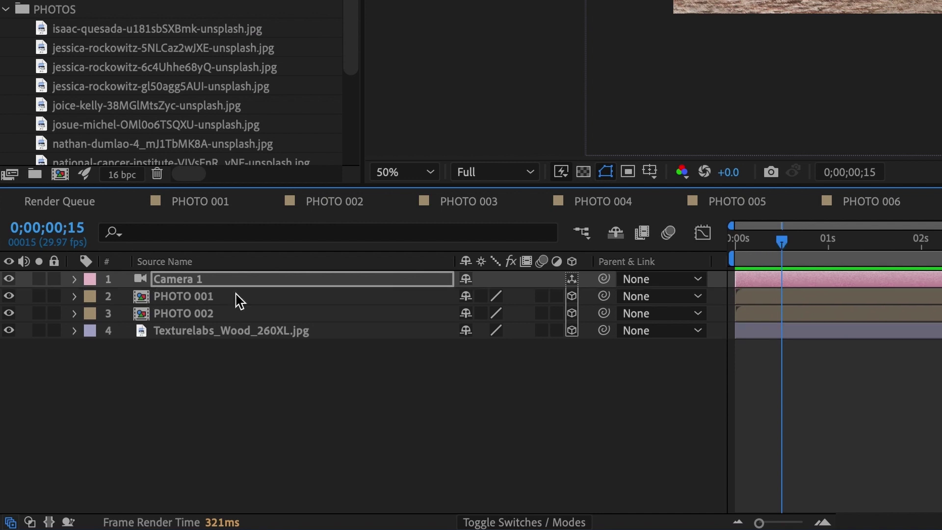
pyautogui.press('u')
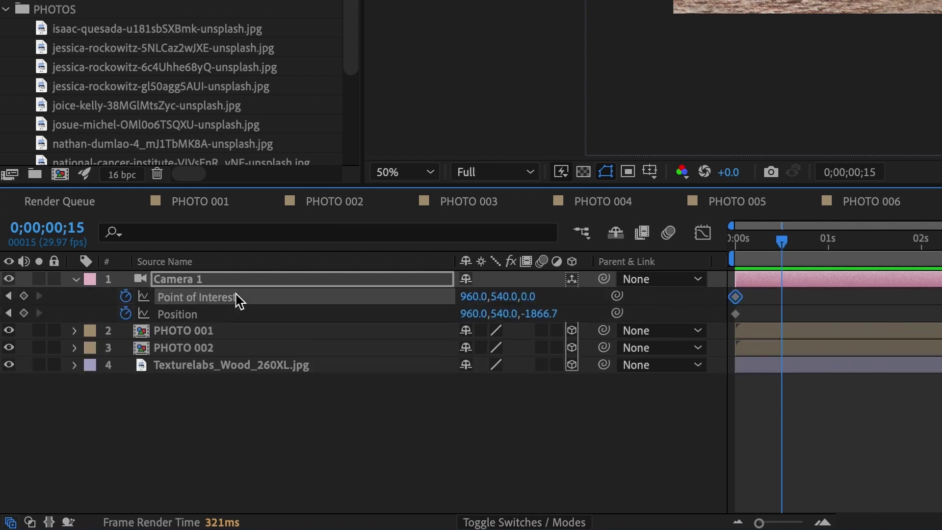
pyautogui.click(232, 428)
pyautogui.click(23, 296)
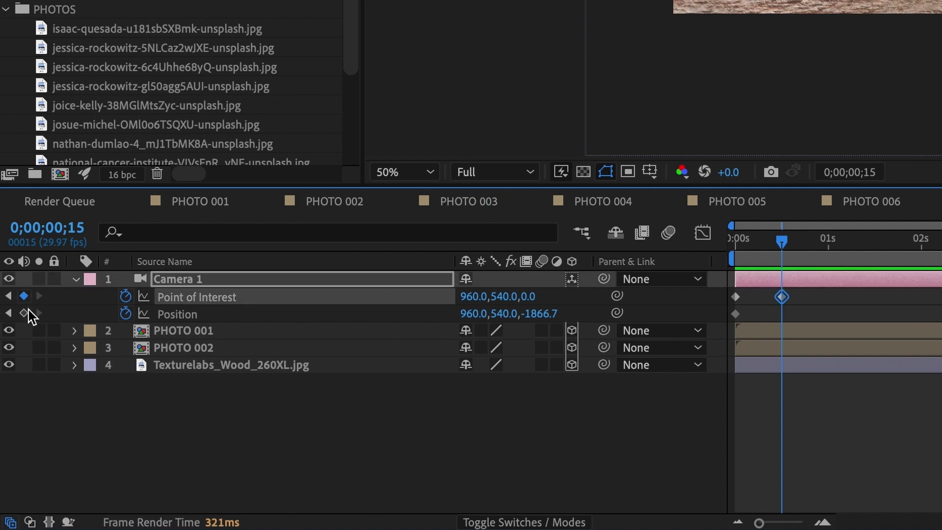
pyautogui.click(24, 313)
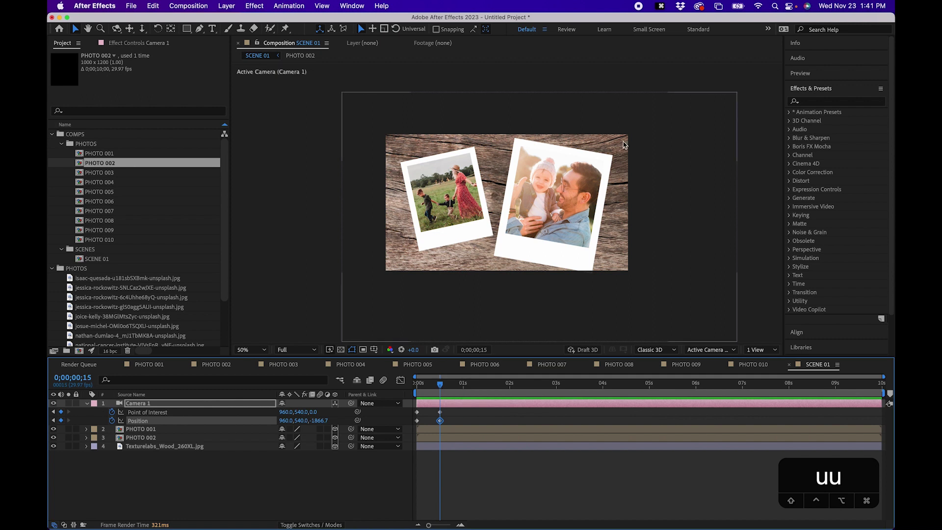
# Step: At 0;00;00;00, orbit Camera 1 to an angled view and dolly it in to about Z -1285, checking the opening move in a preview
pyautogui.moveTo(439, 384); pyautogui.dragTo(417, 385)
pyautogui.click(116, 28)
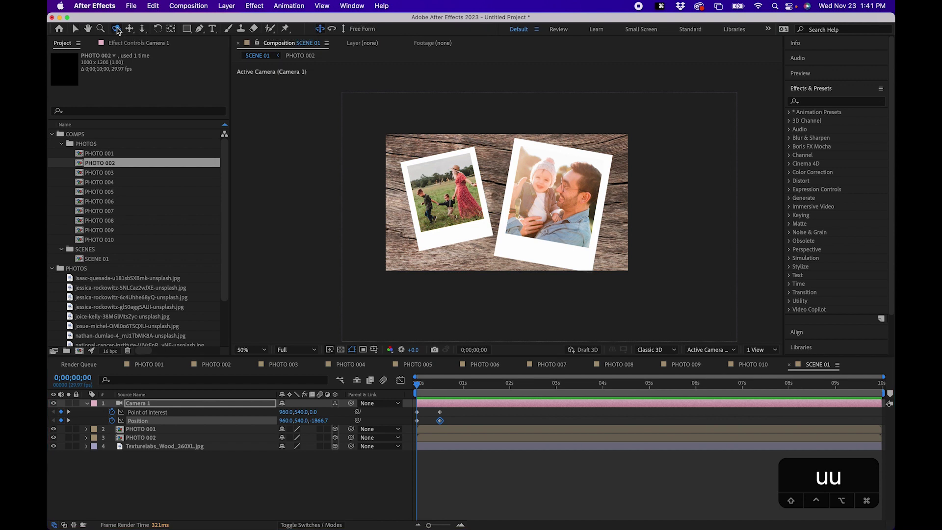
pyautogui.moveTo(461, 192)
pyautogui.mouseDown()
pyautogui.moveTo(469, 202)
pyautogui.moveTo(461, 200)
pyautogui.mouseUp()
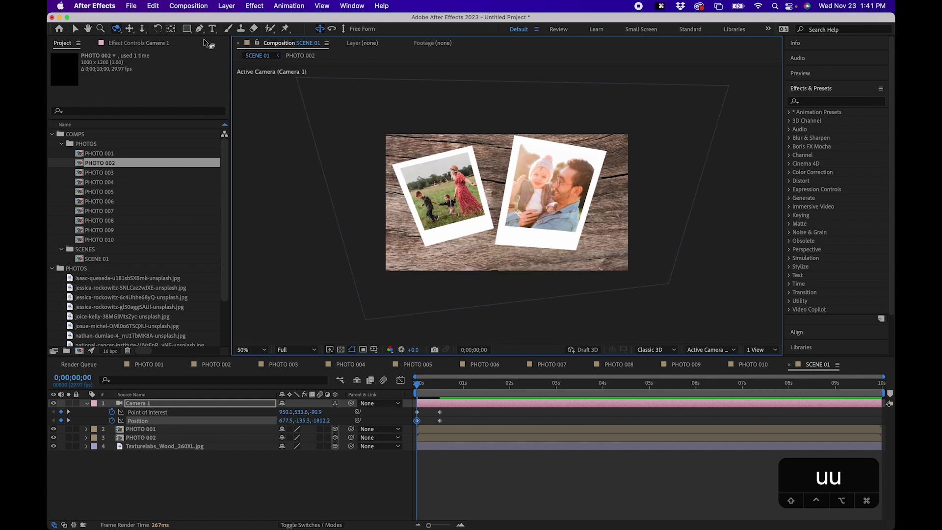
pyautogui.click(143, 32)
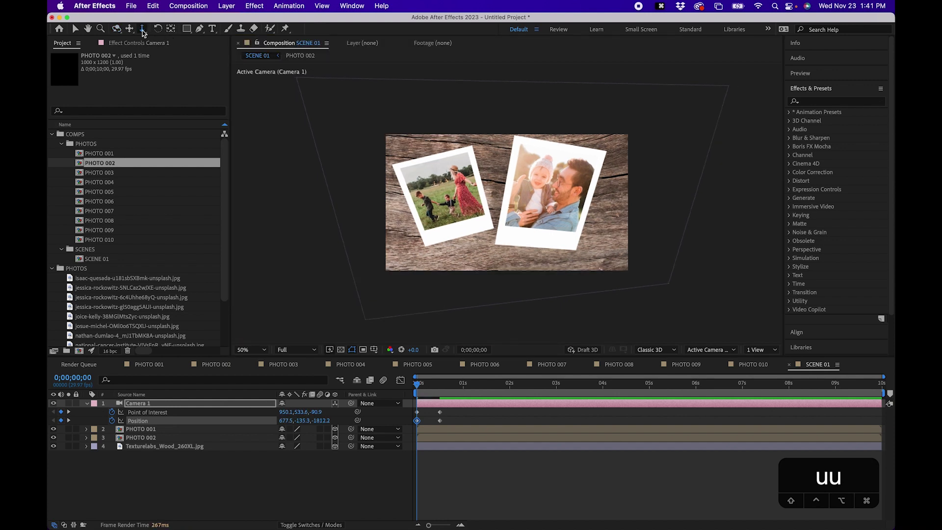
pyautogui.moveTo(496, 168); pyautogui.dragTo(499, 144)
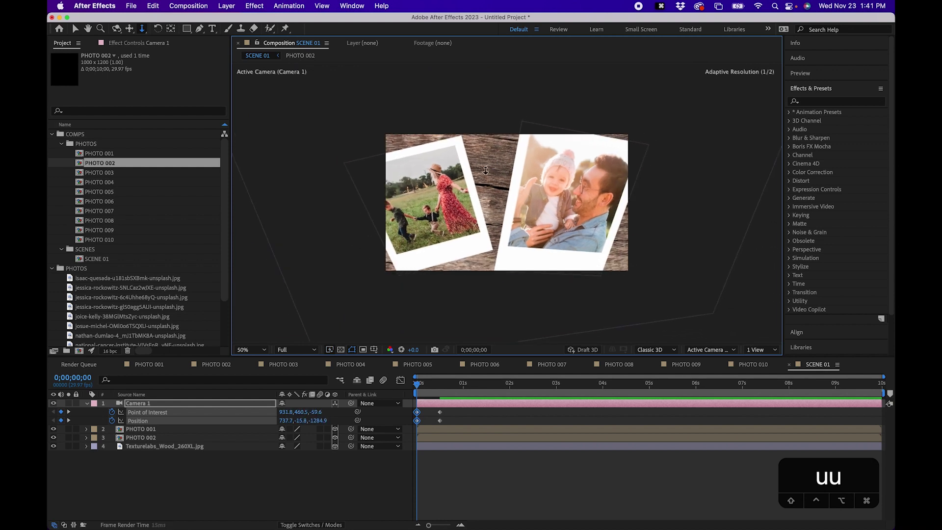
pyautogui.click(465, 465)
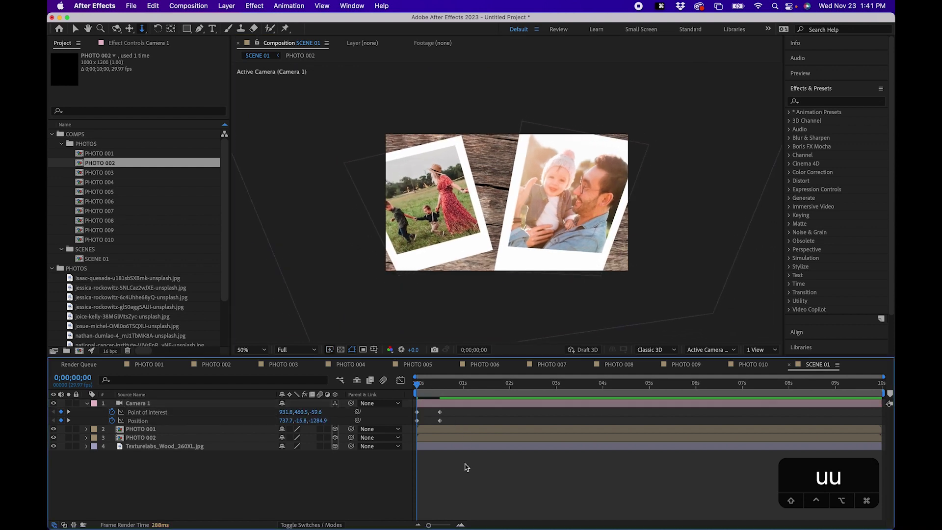
pyautogui.press('space')
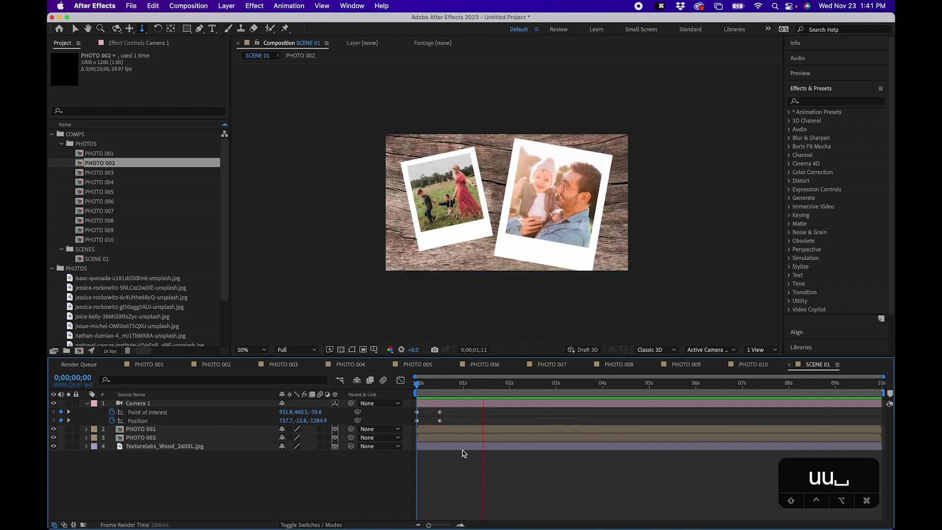
pyautogui.press('space')
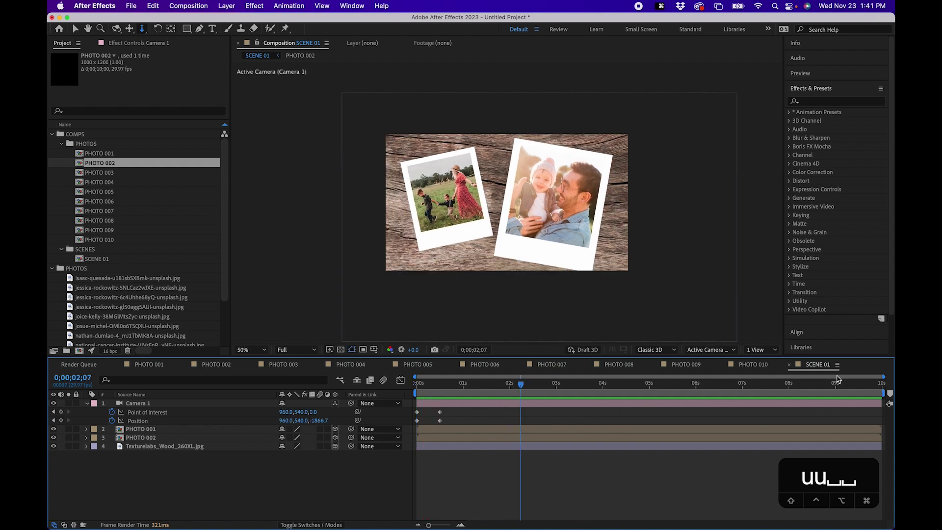
# Step: At 0;00;09;15, dolly Camera 1 out slightly and orbit it to a gently tilted view of the photos
pyautogui.click(858, 387)
pyautogui.moveTo(523, 205); pyautogui.dragTo(520, 219)
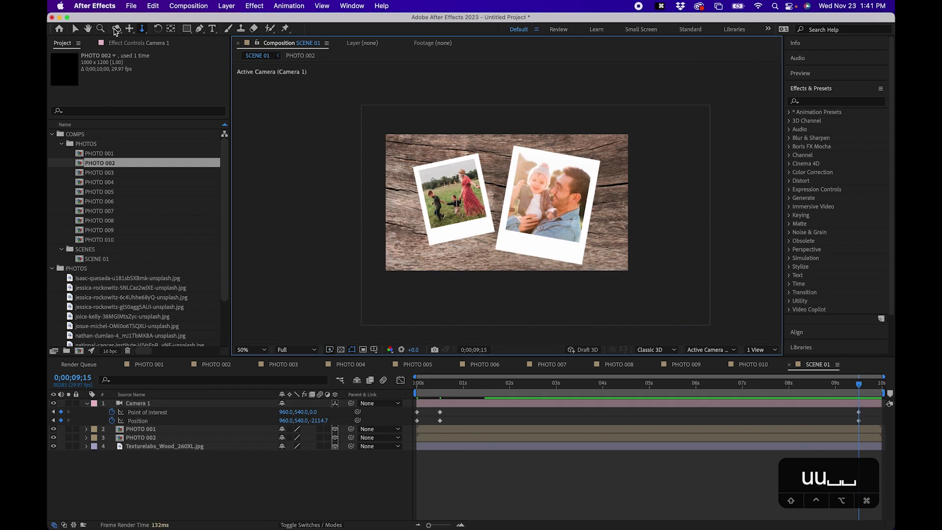
pyautogui.moveTo(476, 154); pyautogui.dragTo(472, 150)
# Step: At 0;00;09;29, dolly Camera 1 in close and pan it to shift the photos to the right, checking the move in a preview
pyautogui.click(881, 383)
pyautogui.click(142, 29)
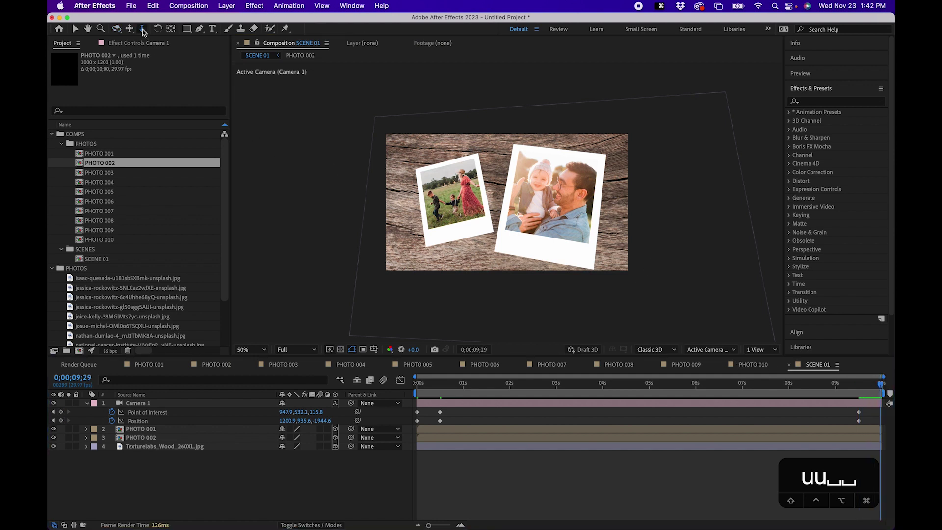
pyautogui.moveTo(468, 193); pyautogui.dragTo(456, 139)
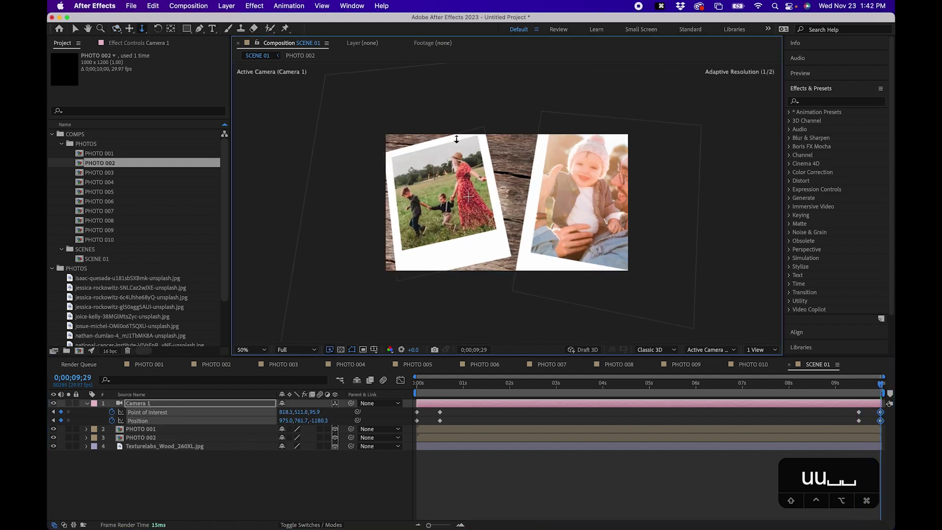
pyautogui.click(130, 30)
pyautogui.moveTo(479, 218); pyautogui.dragTo(497, 219)
pyautogui.click(854, 387)
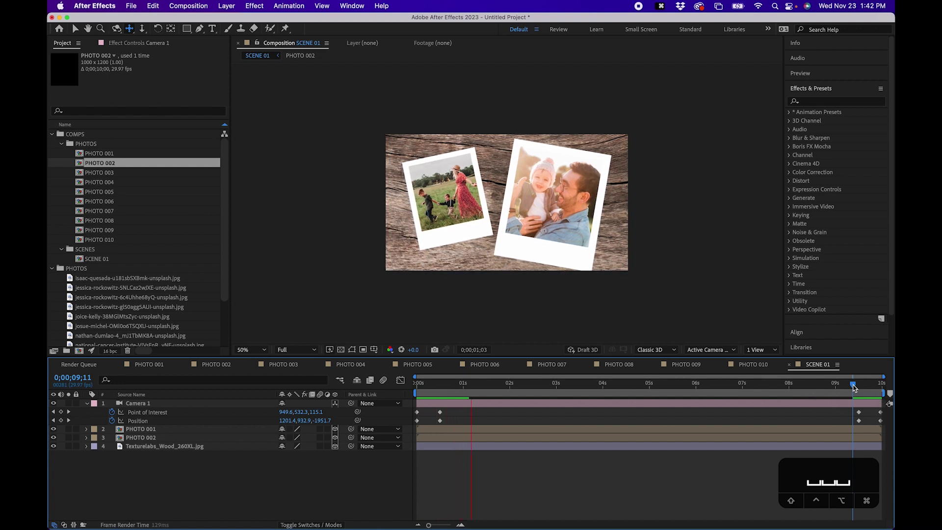
pyautogui.moveTo(854, 388); pyautogui.dragTo(600, 385)
# Step: Apply Easy Ease In to Camera 1's Point of Interest and Position keyframes at 0;00;00;15
pyautogui.moveTo(454, 411); pyautogui.dragTo(436, 426)
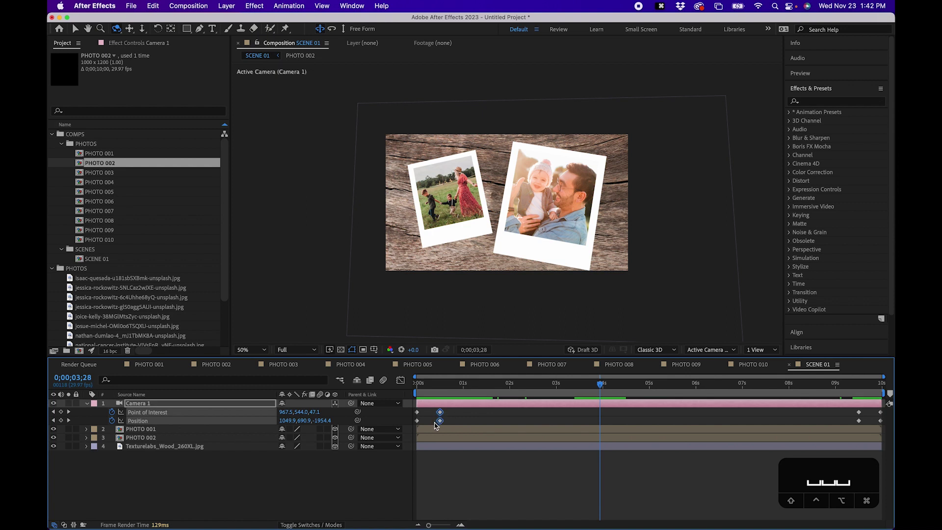
pyautogui.rightClick(440, 423)
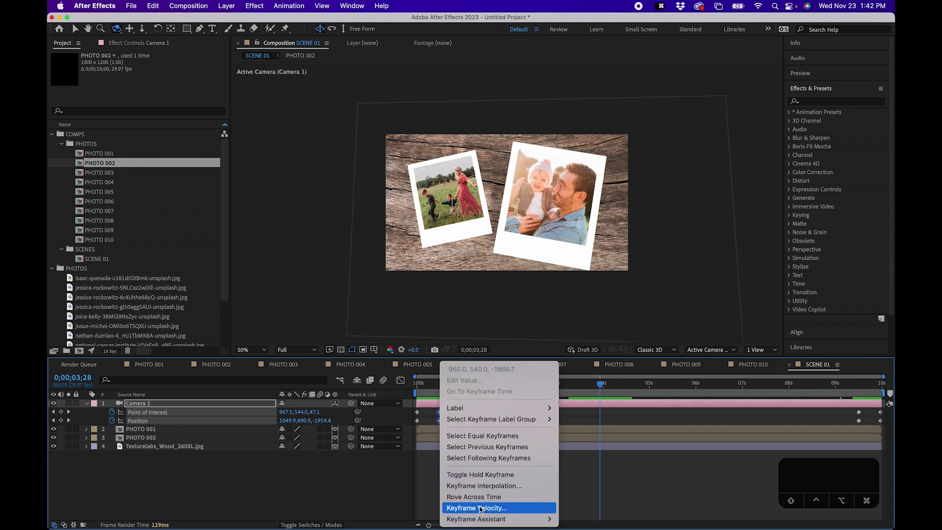
pyautogui.moveTo(482, 521)
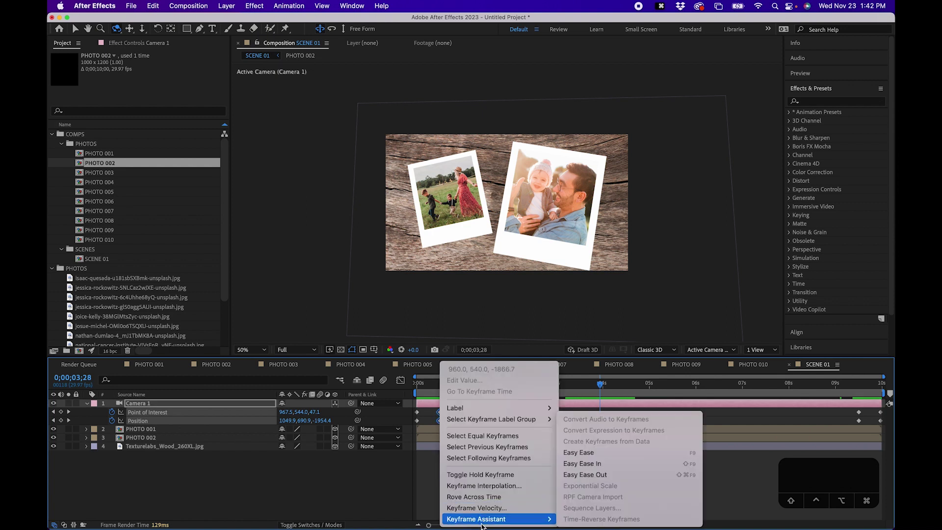
pyautogui.click(583, 464)
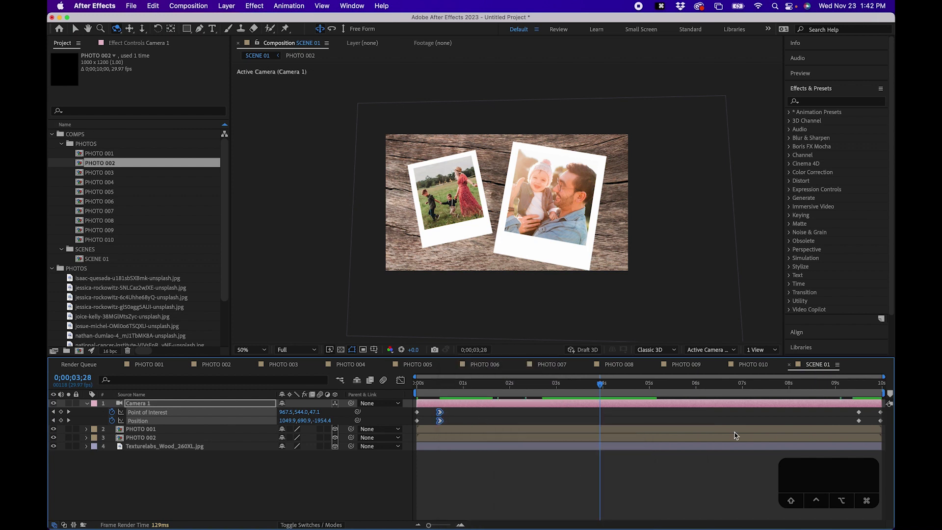
# Step: Apply Easy Ease Out to Camera 1's Point of Interest and Position keyframes at 0;00;09;15
pyautogui.moveTo(850, 409); pyautogui.dragTo(861, 424)
pyautogui.rightClick(860, 423)
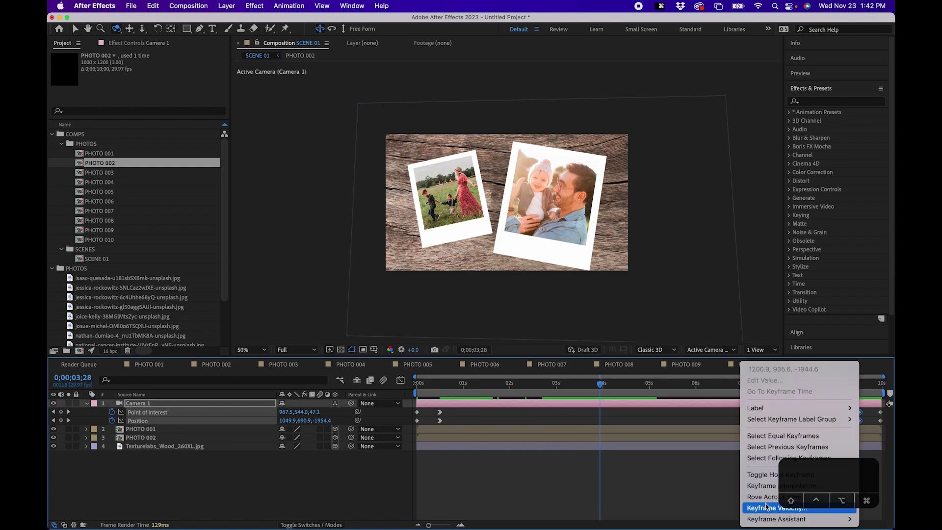
pyautogui.moveTo(775, 519)
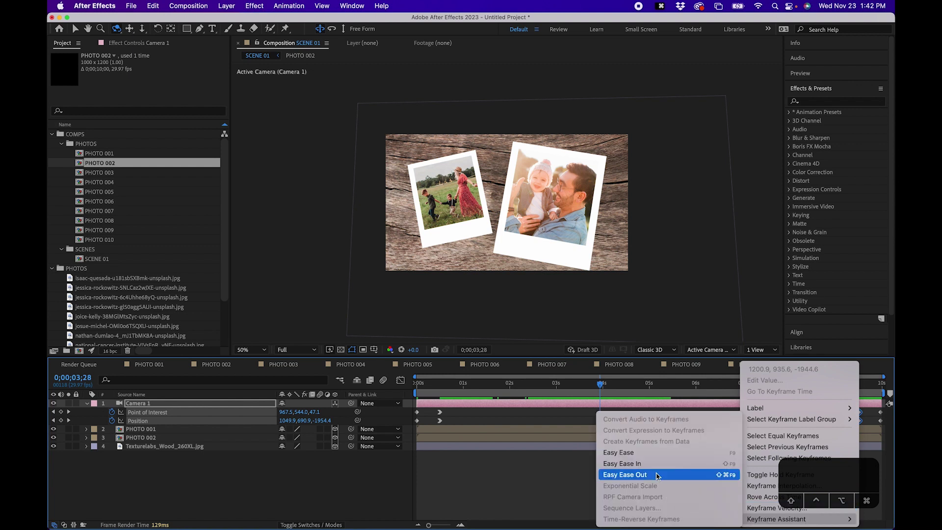
pyautogui.click(657, 475)
pyautogui.click(655, 475)
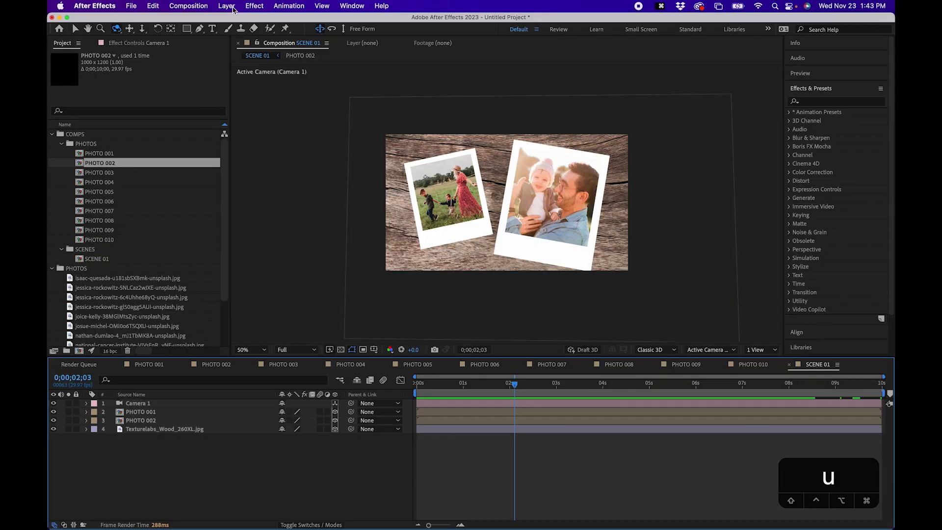
# Step: Add a white spot light to SCENE 01 with 100% intensity, a 90° cone angle and 50% cone feather
pyautogui.click(233, 6)
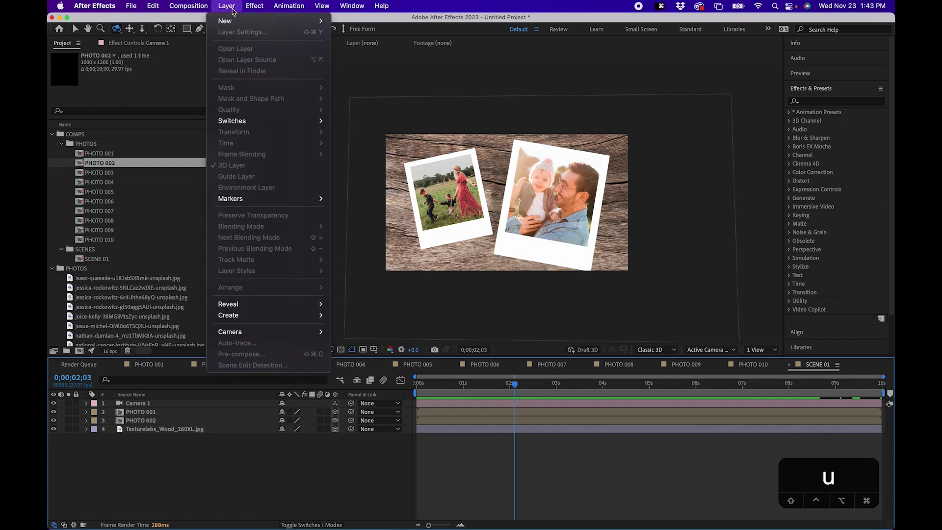
pyautogui.moveTo(226, 22)
pyautogui.click(377, 44)
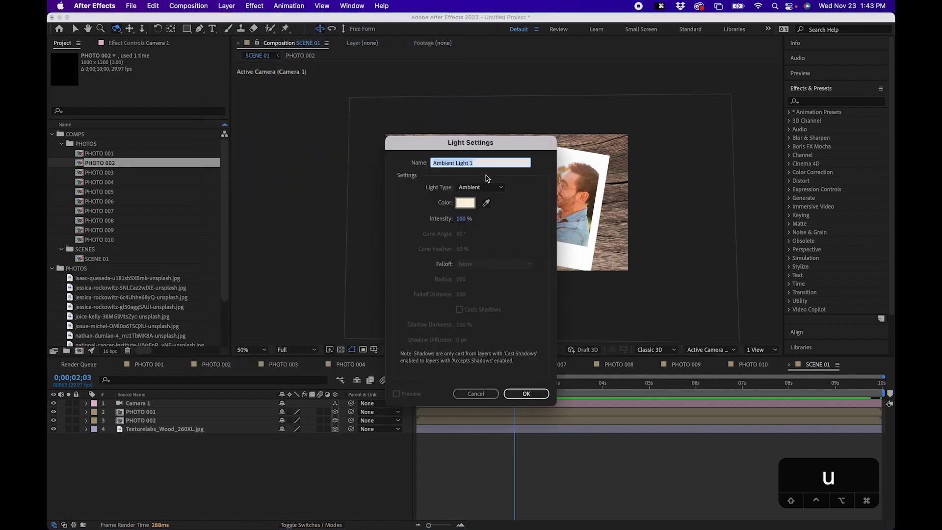
pyautogui.click(486, 190)
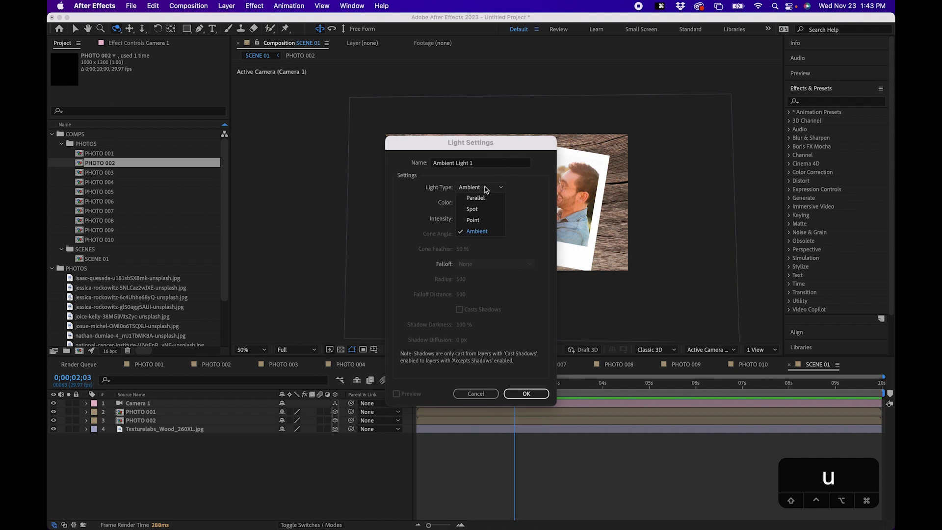
pyautogui.click(479, 209)
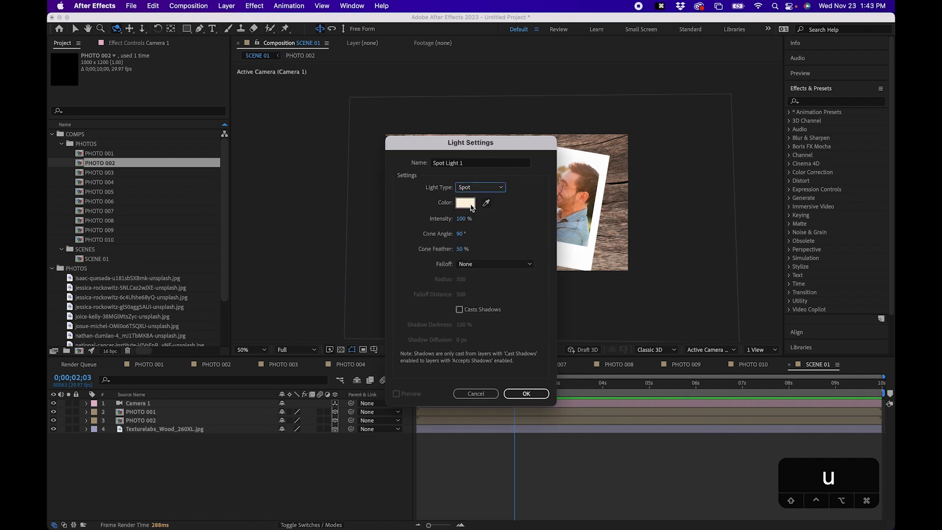
pyautogui.click(465, 204)
pyautogui.moveTo(236, 304); pyautogui.dragTo(208, 281)
pyautogui.click(420, 283)
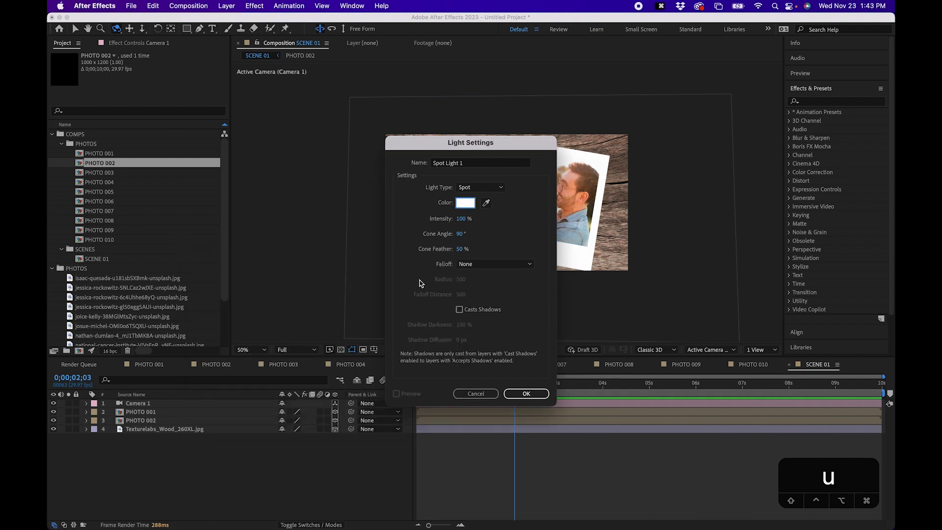
pyautogui.click(526, 394)
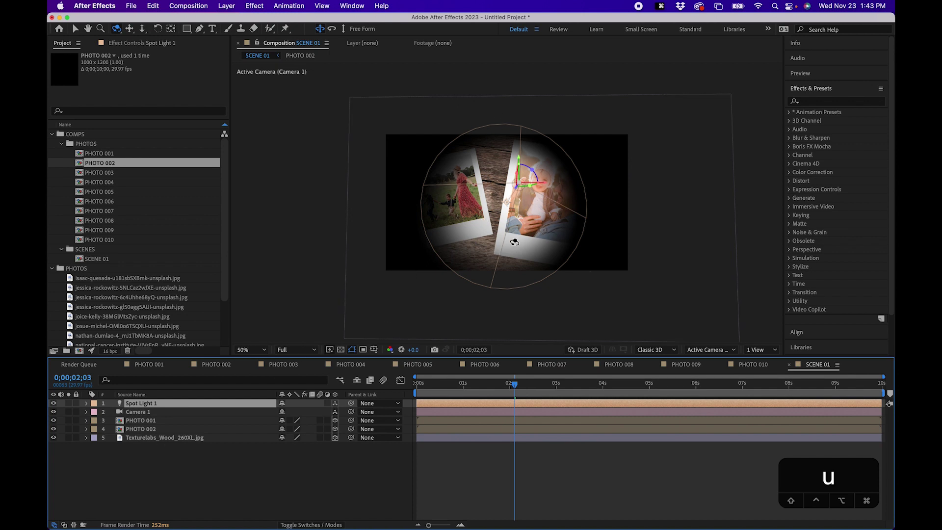
# Step: Move Spot Light 1 back and up over the photo of the man and child, to Position 1199, 378, -1050.7
pyautogui.press('v')
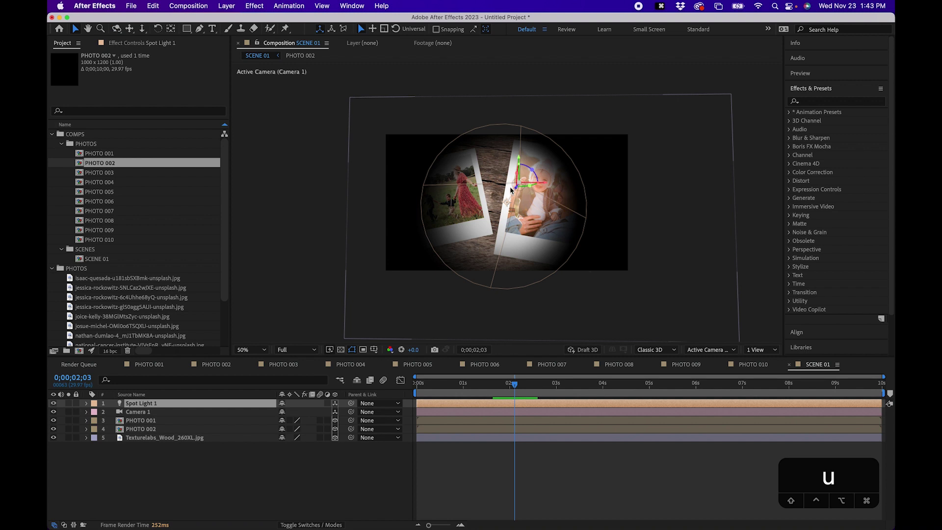
pyautogui.click(196, 407)
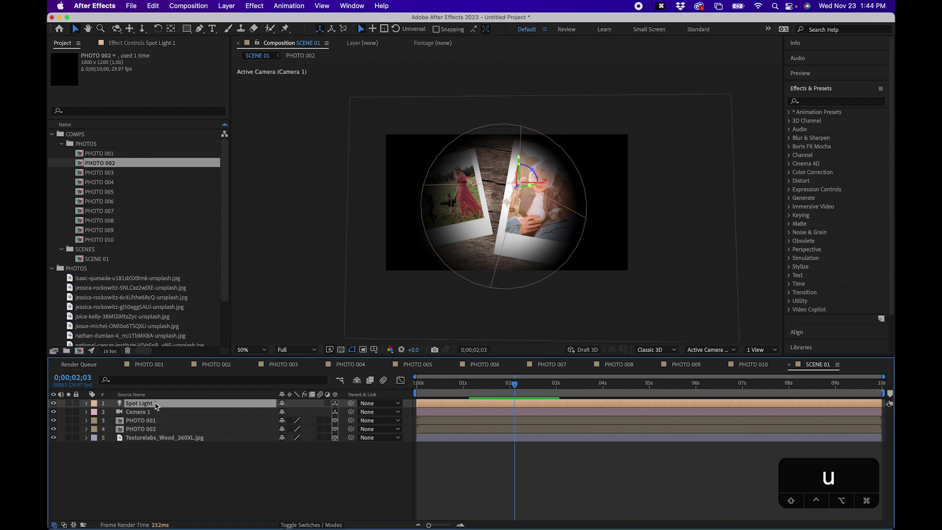
pyautogui.press('p')
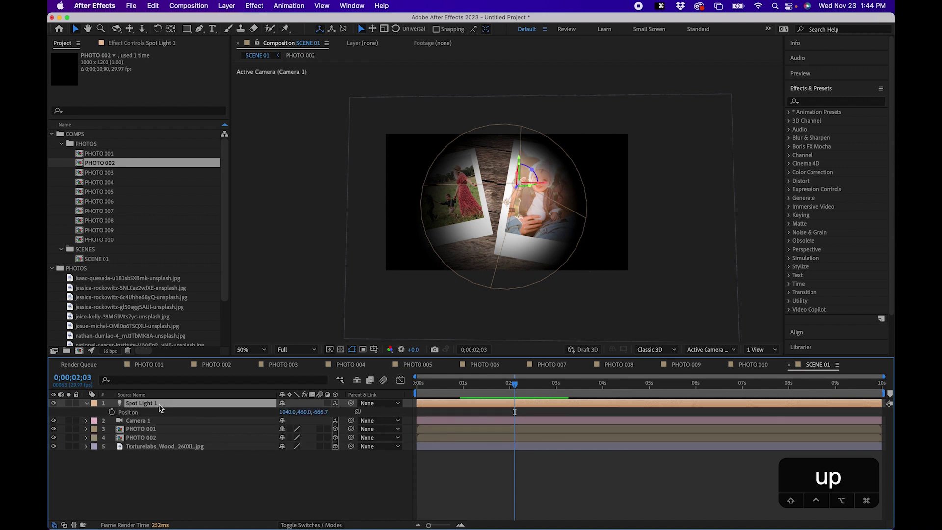
pyautogui.moveTo(302, 414); pyautogui.dragTo(167, 414)
pyautogui.moveTo(287, 412); pyautogui.dragTo(347, 395)
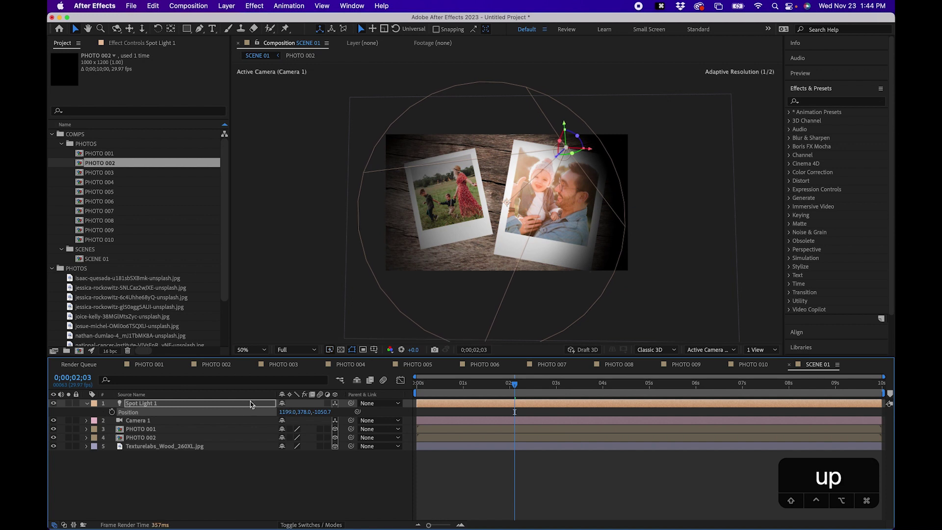
# Step: Aim Spot Light 1 at the larger photo by setting its Point of Interest to about 1199, 503, 0
pyautogui.press('a')
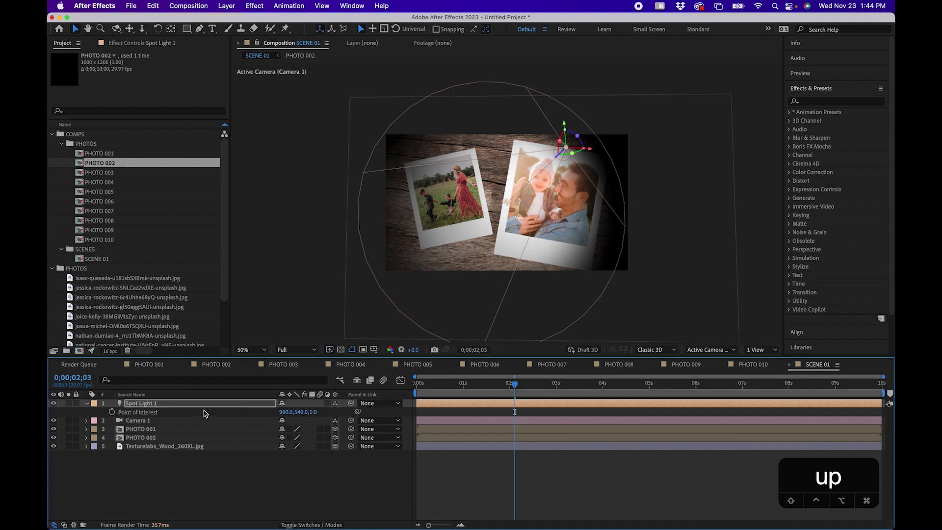
pyautogui.moveTo(285, 412); pyautogui.dragTo(360, 368)
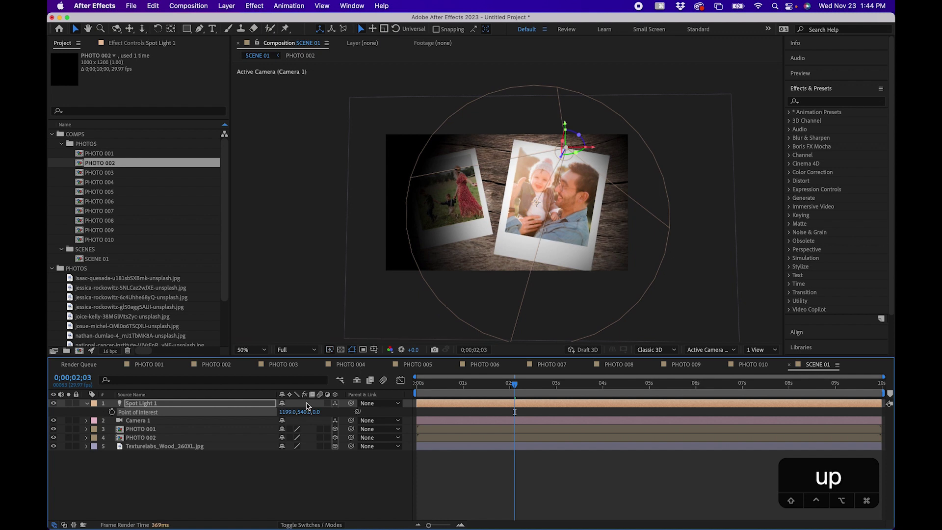
pyautogui.moveTo(303, 411); pyautogui.dragTo(287, 409)
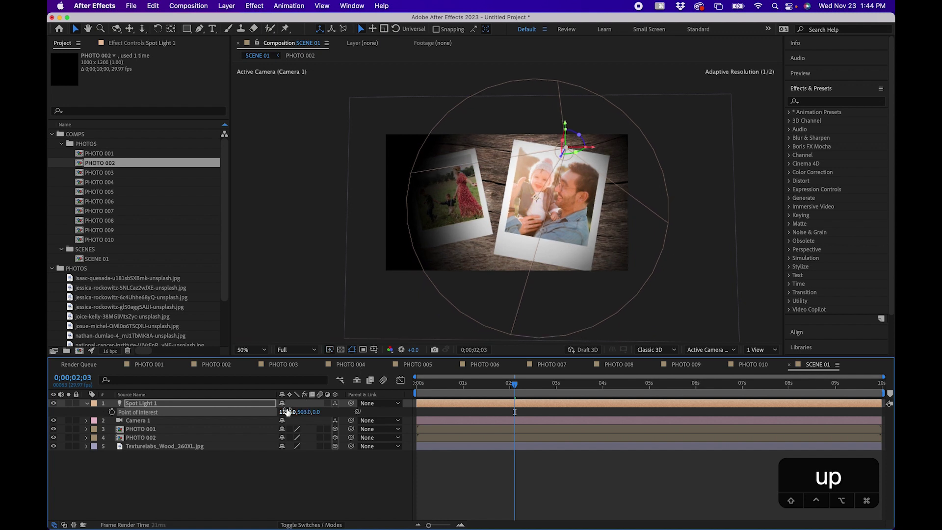
# Step: Pull Spot Light 1 farther from the photos by setting its Z Position to -1358.7
pyautogui.press('p')
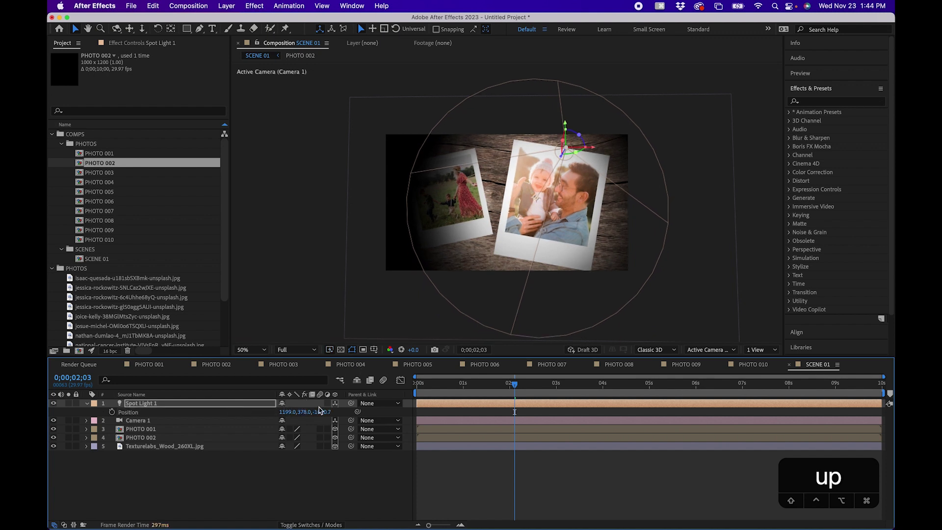
pyautogui.moveTo(321, 411); pyautogui.dragTo(187, 434)
pyautogui.click(141, 480)
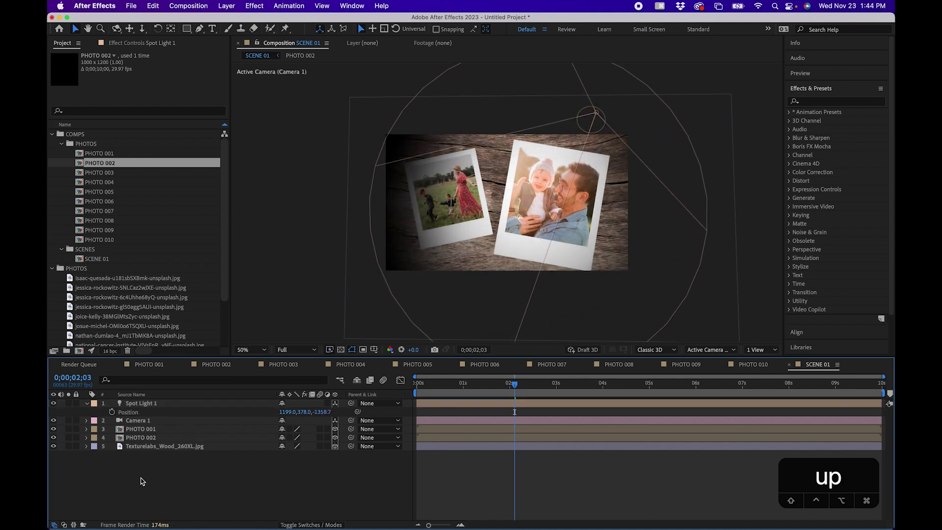
# Step: In Spot Light 1's Light Options, set the Intensity to 50% and the Cone Feather to 100%
pyautogui.click(156, 407)
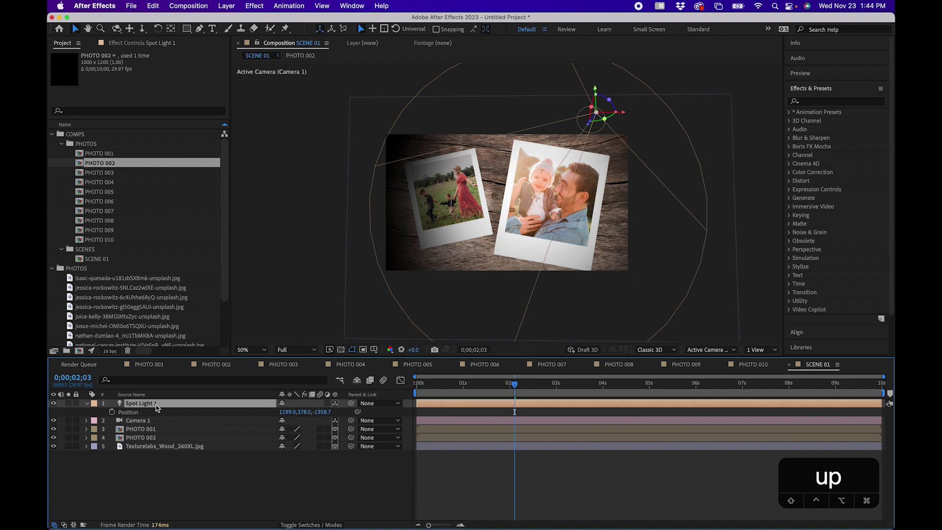
pyautogui.press('a')
pyautogui.press('a')
pyautogui.click(128, 414)
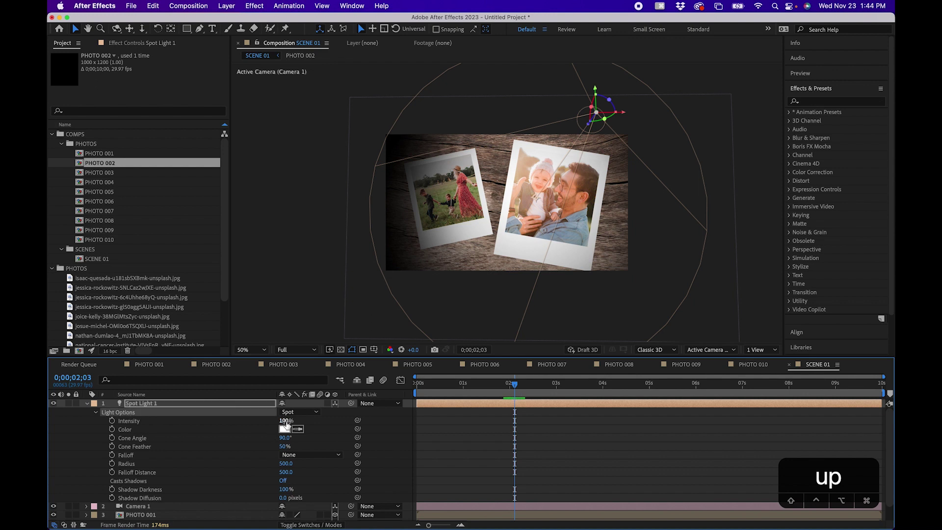
pyautogui.moveTo(286, 420); pyautogui.dragTo(268, 420)
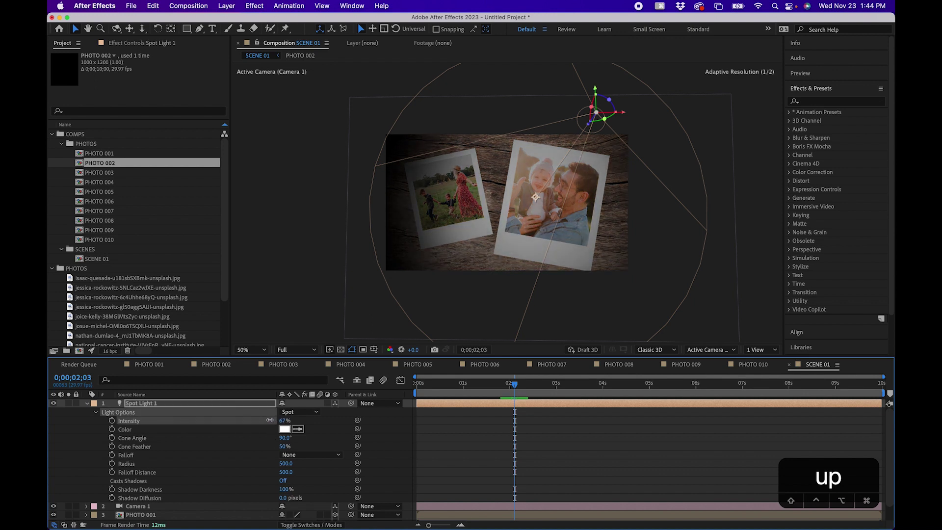
pyautogui.click(284, 420)
pyautogui.press('Return')
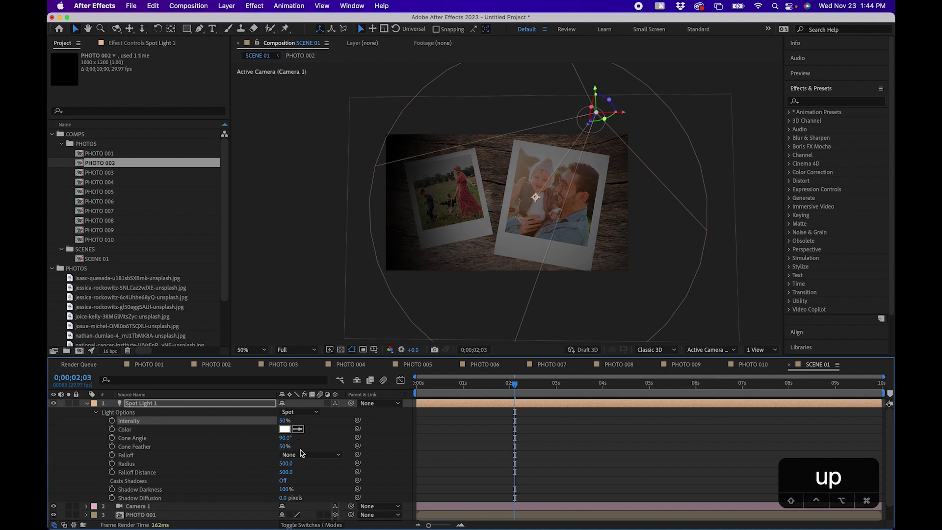
pyautogui.moveTo(284, 445); pyautogui.dragTo(353, 444)
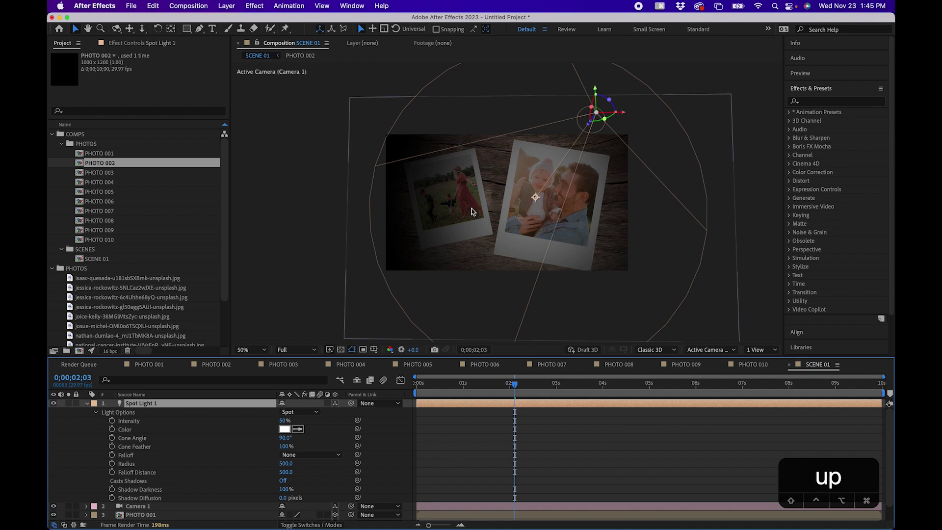
pyautogui.click(88, 404)
pyautogui.click(155, 463)
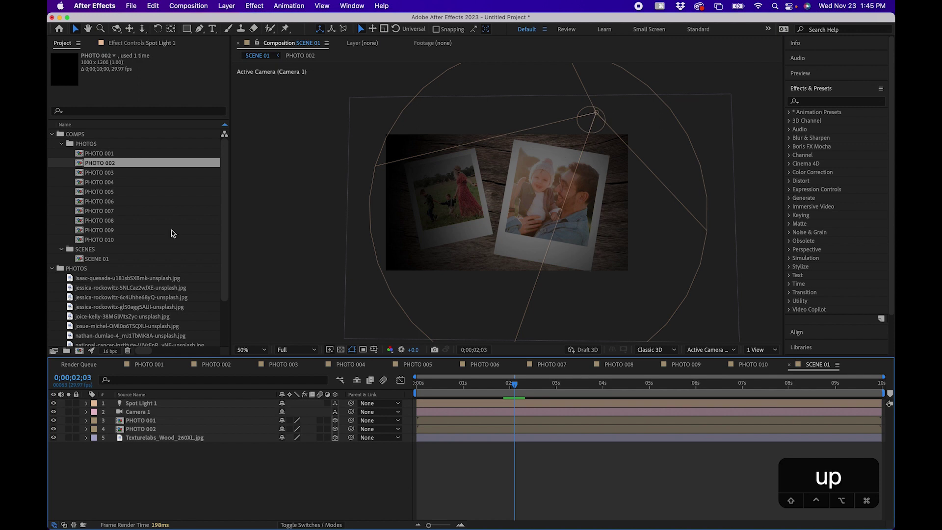
# Step: Set up a new ambient light for the scene with 50% intensity
pyautogui.click(227, 7)
pyautogui.moveTo(231, 21)
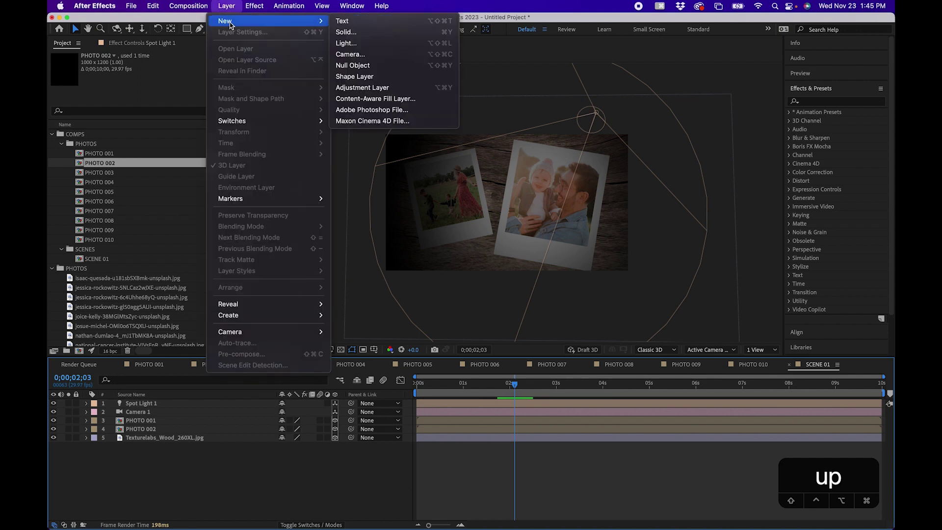
pyautogui.click(366, 44)
pyautogui.click(476, 188)
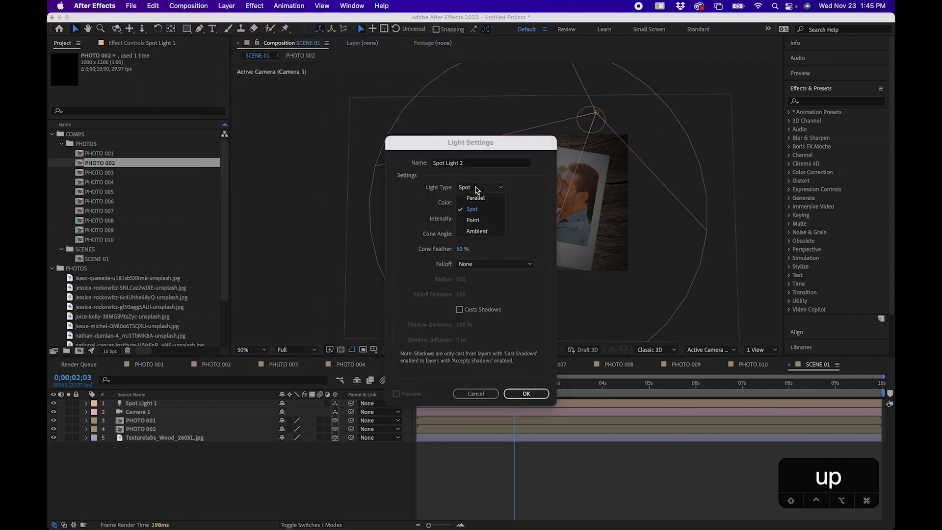
pyautogui.click(477, 233)
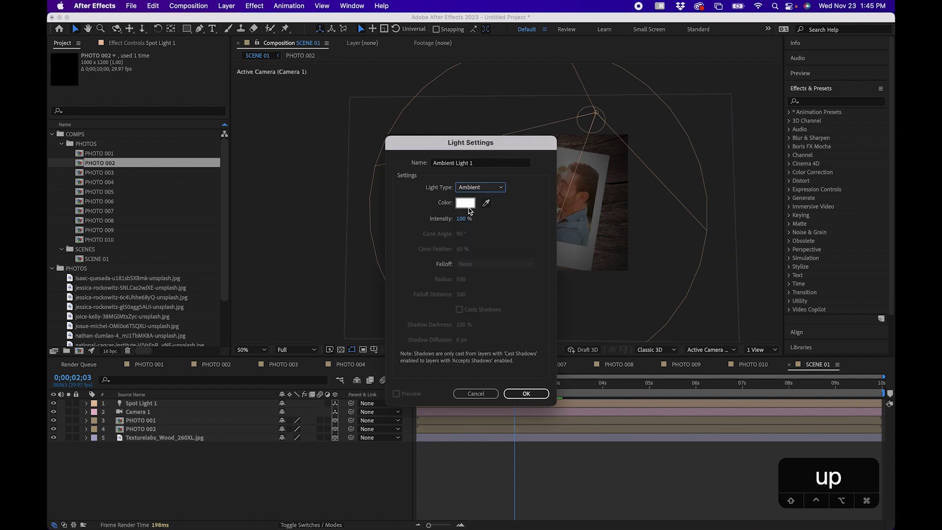
pyautogui.click(462, 219)
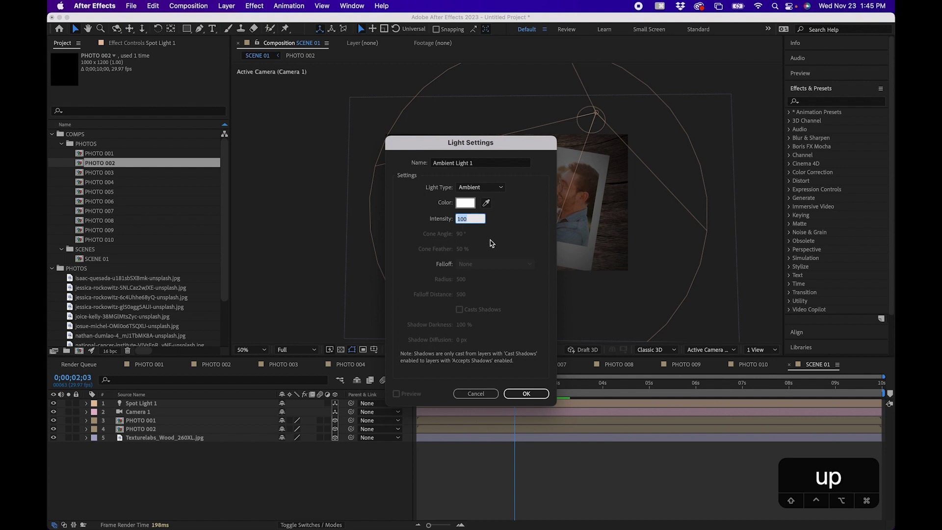
pyautogui.write('50')
# Step: Give the new ambient light a pale warm yellow color, about FFEAC3, and create it
pyautogui.click(464, 203)
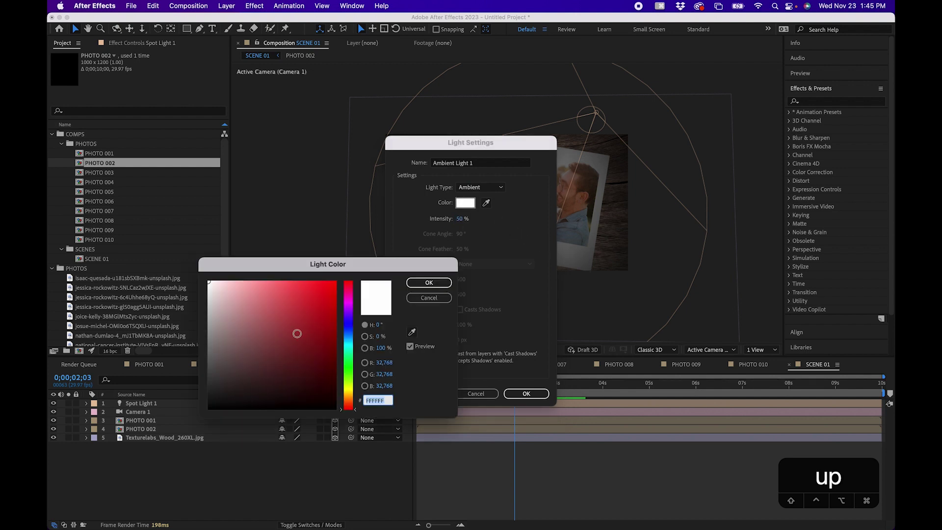
pyautogui.click(351, 395)
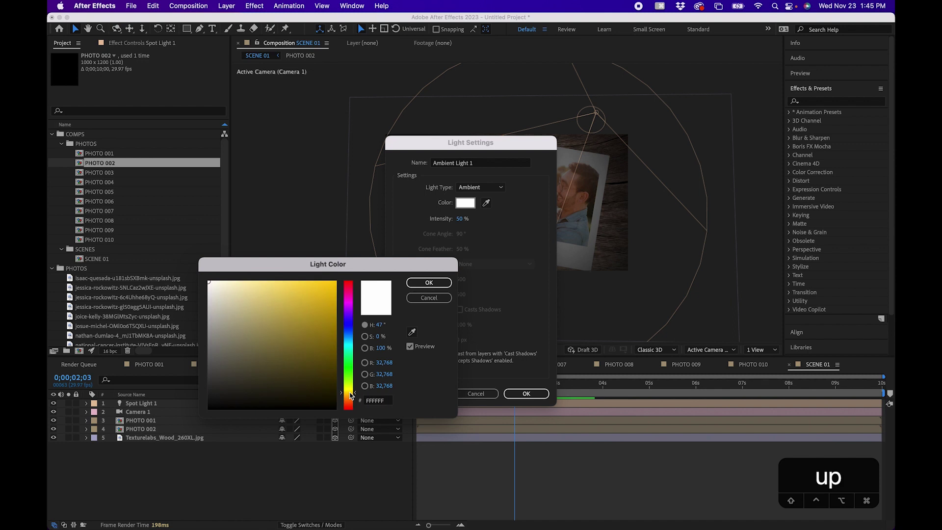
pyautogui.click(238, 282)
pyautogui.click(347, 395)
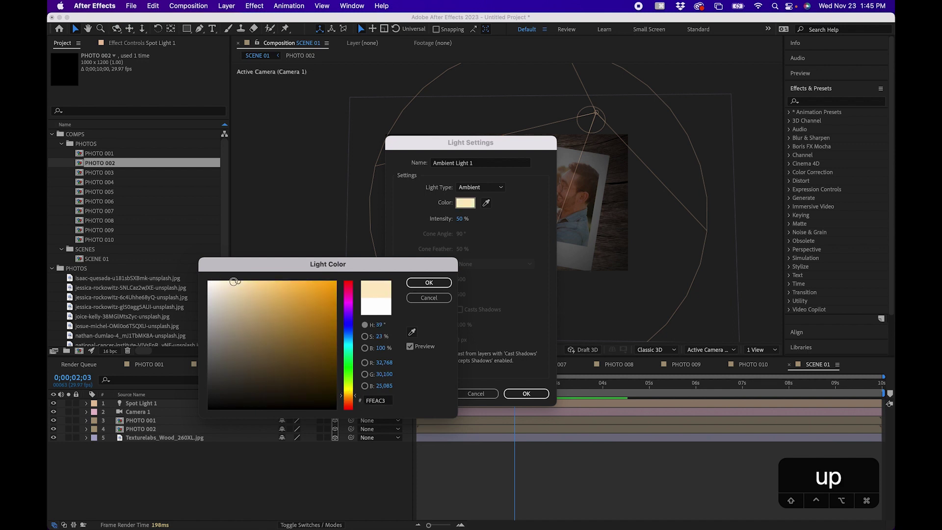
pyautogui.click(440, 283)
pyautogui.click(539, 392)
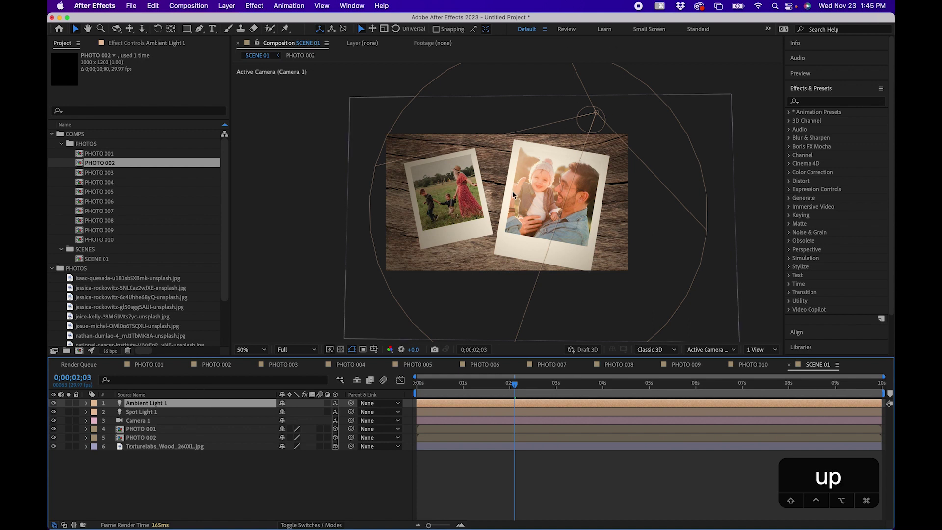
# Step: Scrub through and preview the camera animation to check the lighting on the photos
pyautogui.click(442, 385)
pyautogui.moveTo(442, 385); pyautogui.dragTo(638, 384)
pyautogui.press('space')
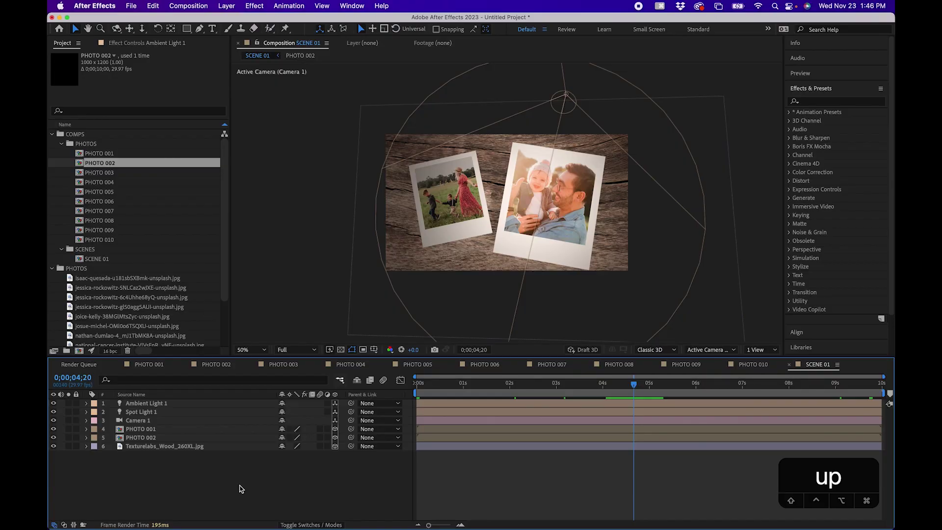
# Step: Create a white composition-sized solid named PARTICLES, 1920 x 1080 px
pyautogui.click(228, 7)
pyautogui.moveTo(236, 21)
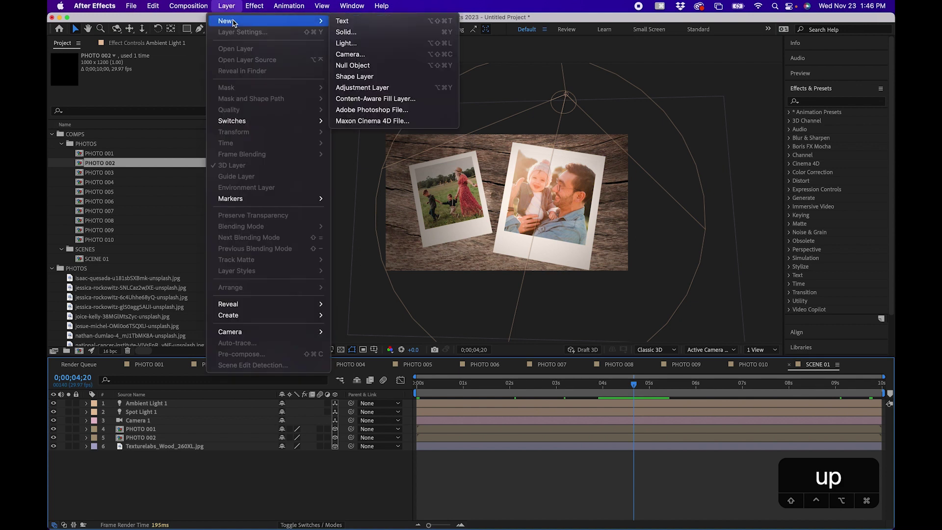
pyautogui.click(361, 32)
pyautogui.write('PARTICLES')
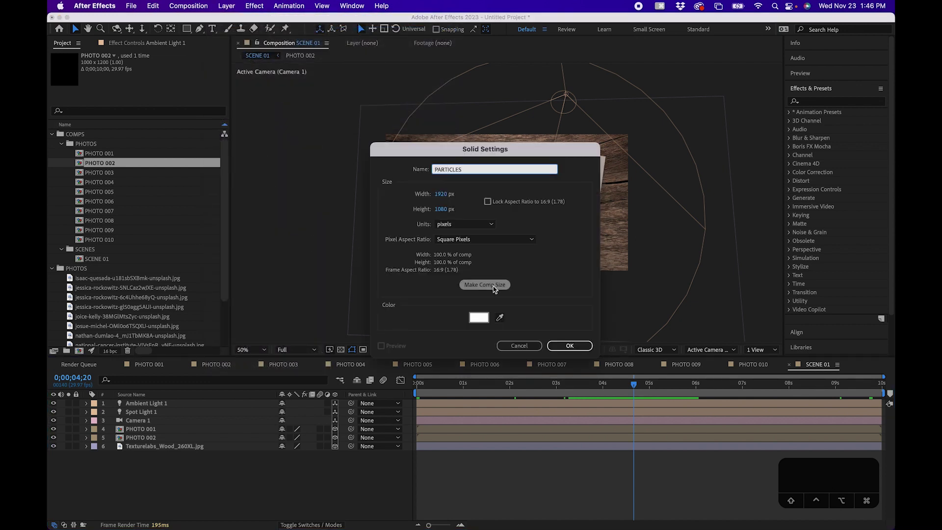
pyautogui.click(484, 285)
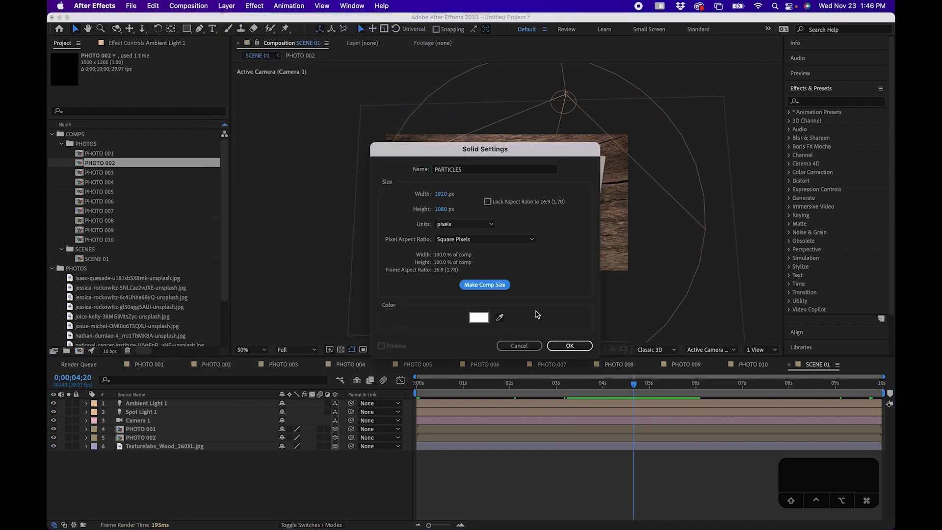
pyautogui.click(580, 350)
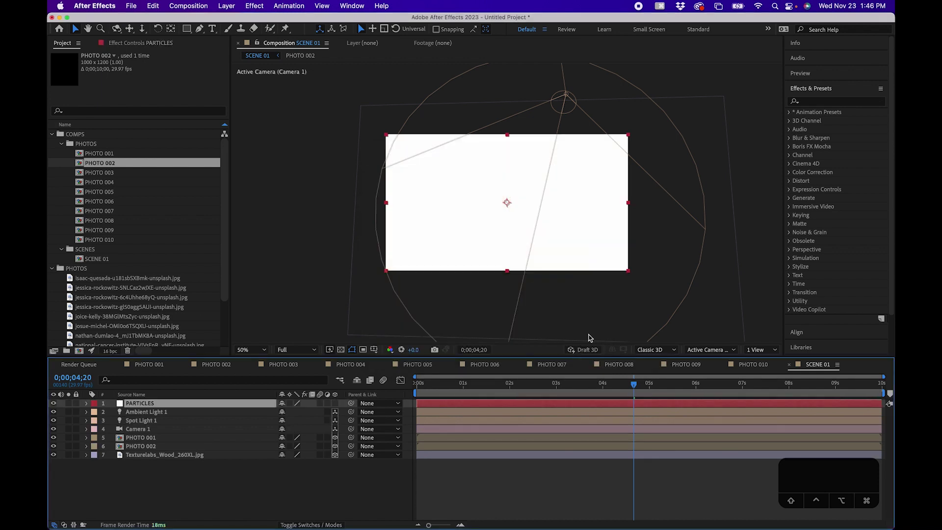
# Step: Apply the CC Particle World effect to the PARTICLES solid and set its Birth Rate to 0.3
pyautogui.click(834, 102)
pyautogui.write('cc par')
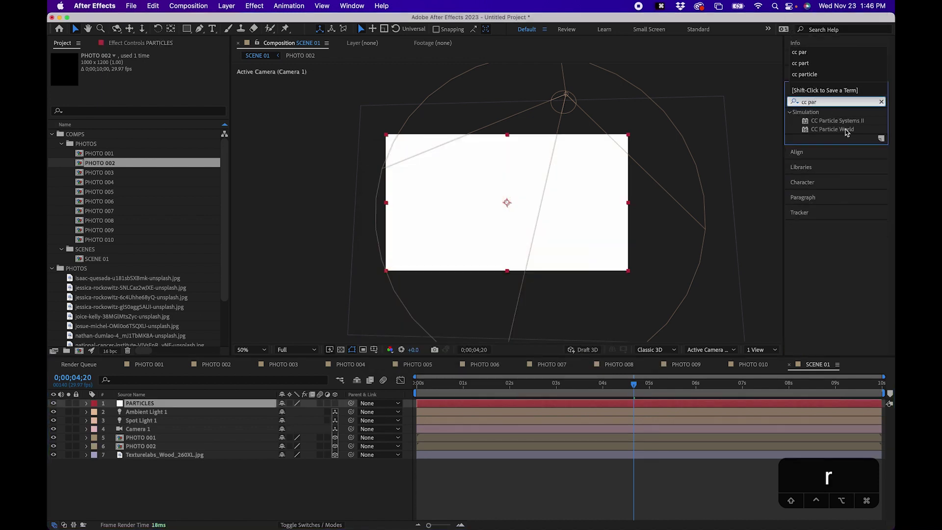
pyautogui.moveTo(846, 130); pyautogui.dragTo(580, 208)
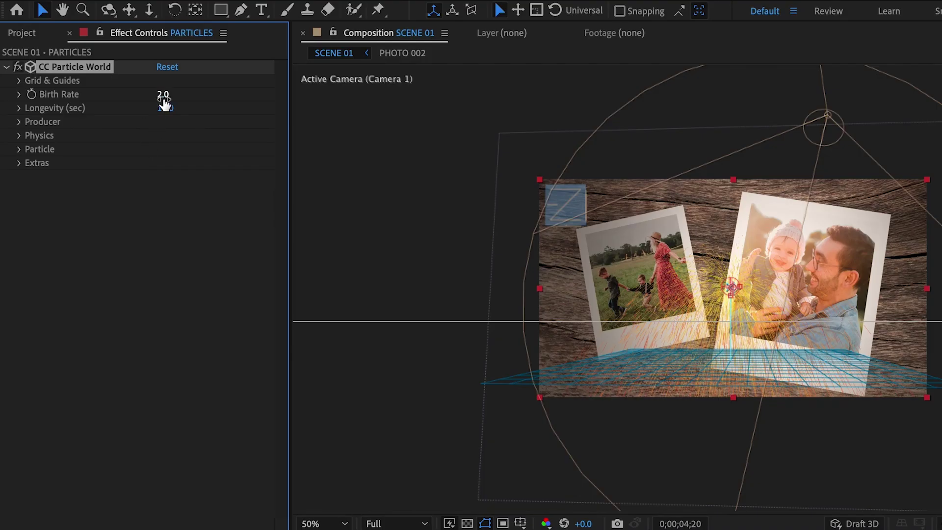
pyautogui.click(151, 81)
pyautogui.press('BackSpace')
pyautogui.write('0.3')
pyautogui.press('Return')
# Step: Widen the particle producer by setting Radius X to 4.5 and Radius Y to 0.53
pyautogui.click(20, 120)
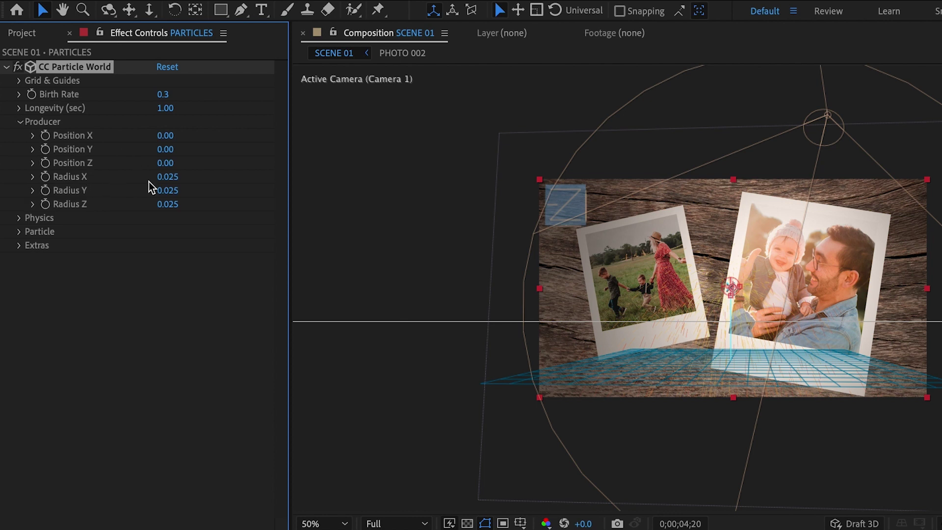
pyautogui.click(168, 177)
pyautogui.write('4.5')
pyautogui.press('Return')
pyautogui.click(171, 191)
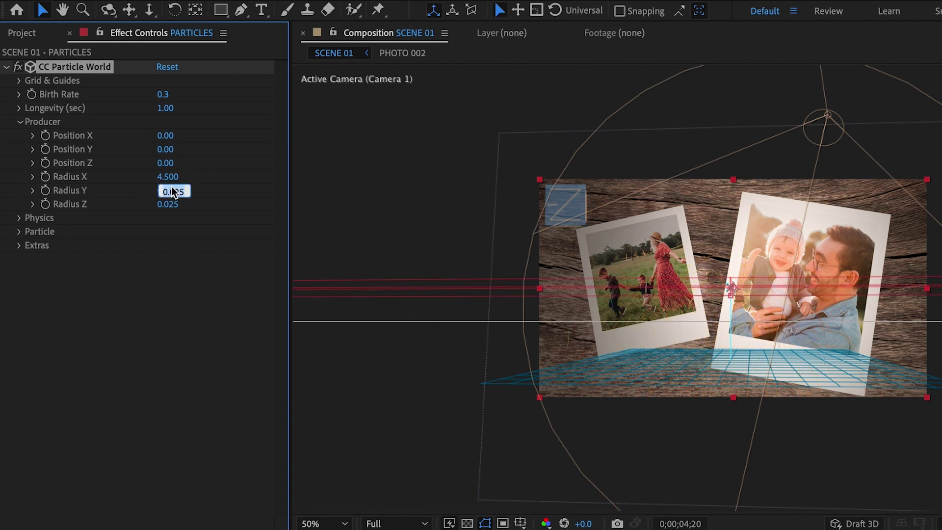
pyautogui.write('.53')
pyautogui.press('Return')
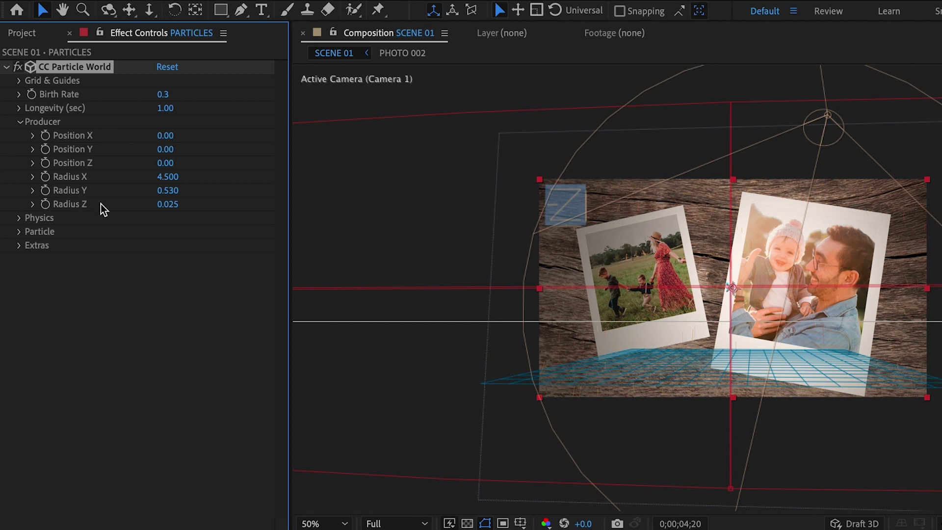
# Step: Set the particle physics to a Velocity of 0 and a Gravity of -0.05
pyautogui.click(18, 219)
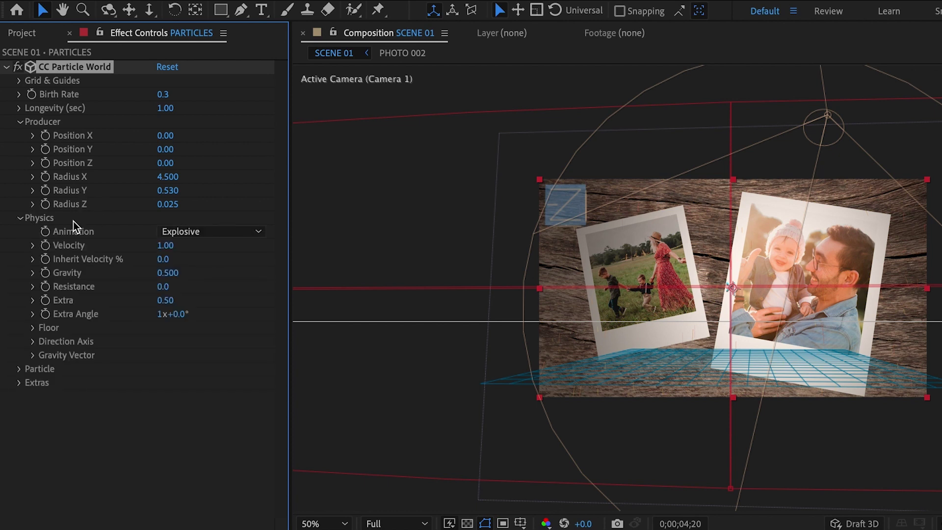
pyautogui.click(162, 248)
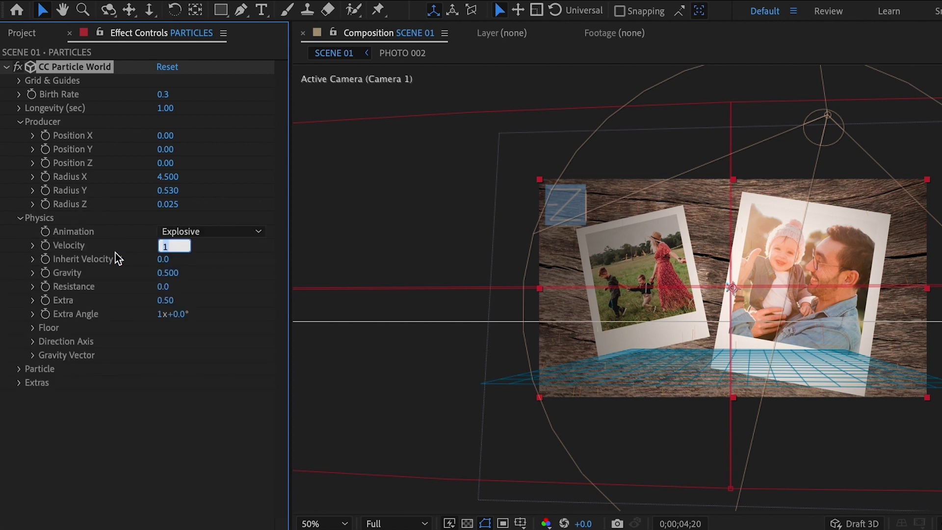
pyautogui.write('0')
pyautogui.press('Return')
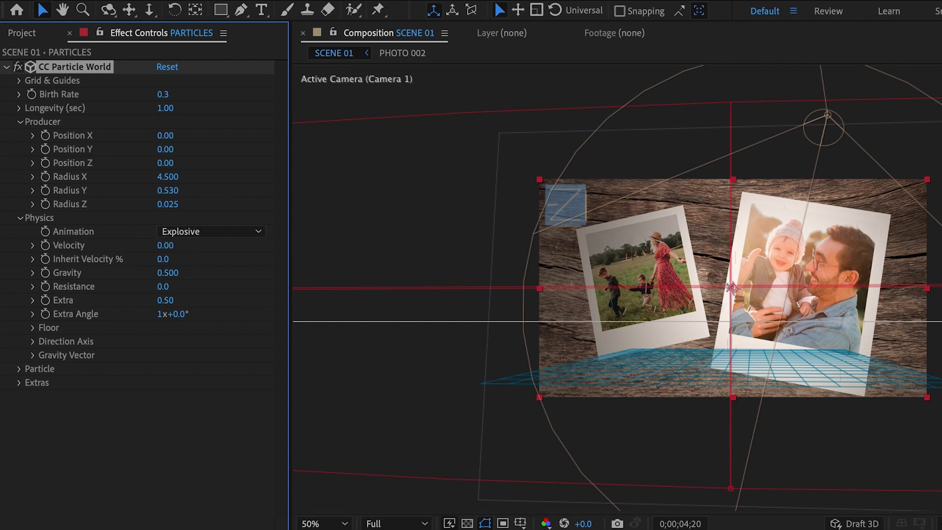
pyautogui.click(164, 273)
pyautogui.write('-')
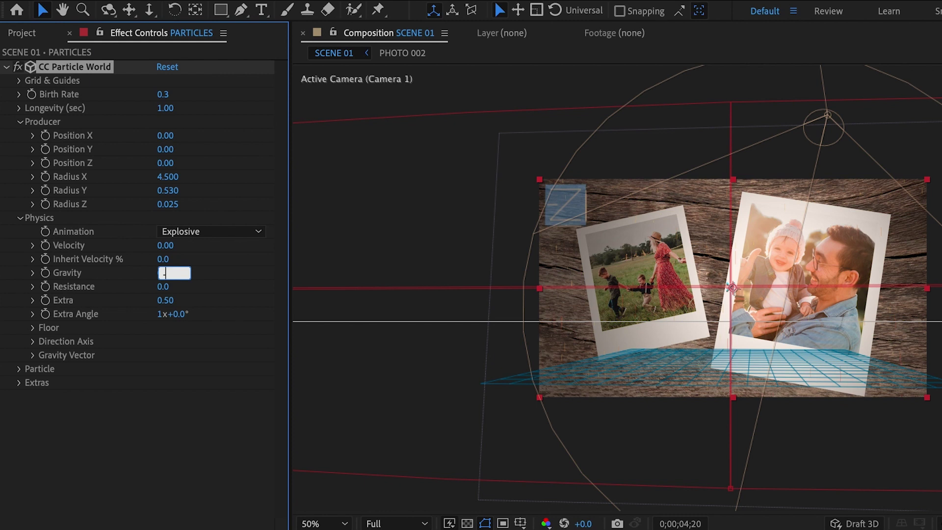
pyautogui.write('.05')
pyautogui.press('Return')
# Step: Set the Particle Type to Faded Sphere with a Birth Size of 1 and a Death Size of 3
pyautogui.click(19, 369)
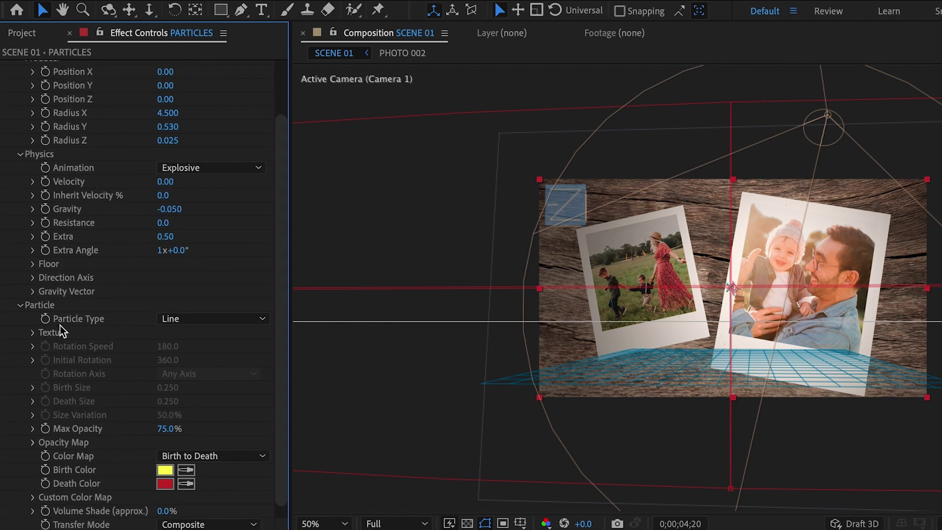
pyautogui.click(175, 318)
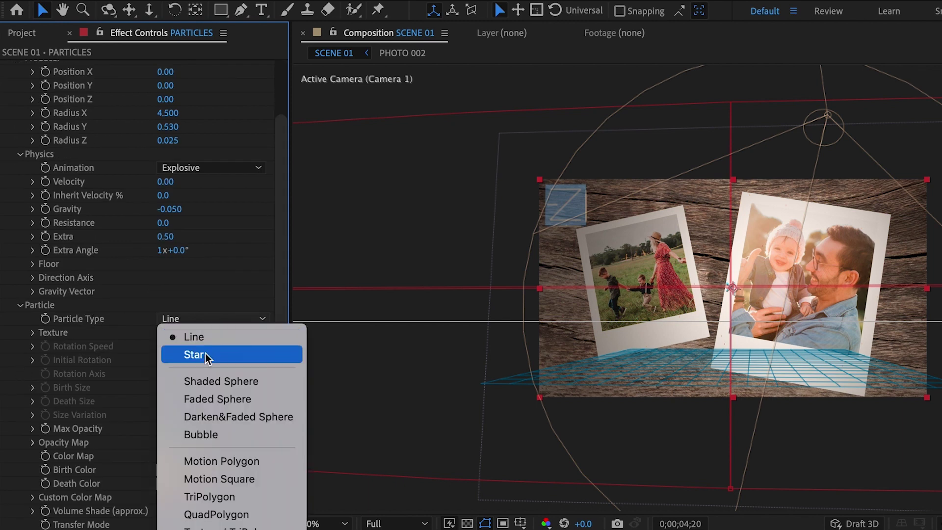
pyautogui.click(215, 398)
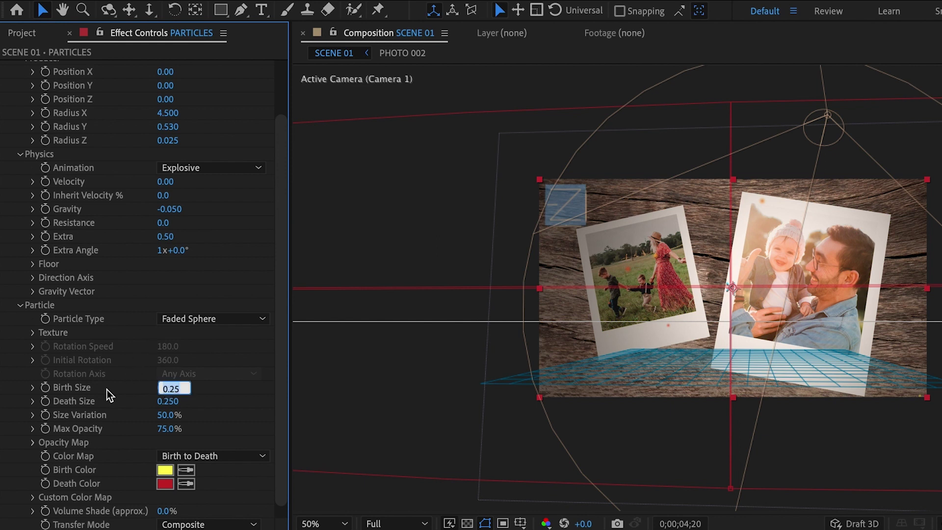
pyautogui.write('1')
pyautogui.click(165, 402)
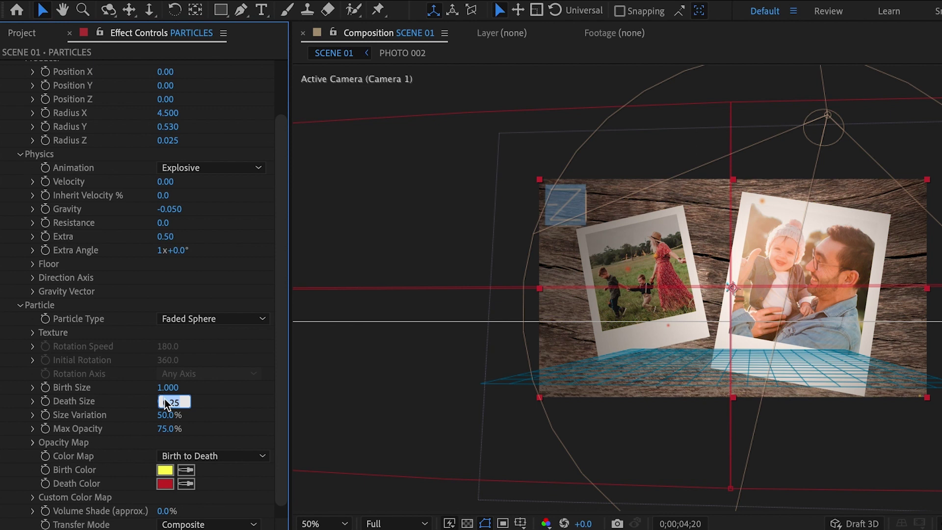
pyautogui.write('3')
pyautogui.press('Return')
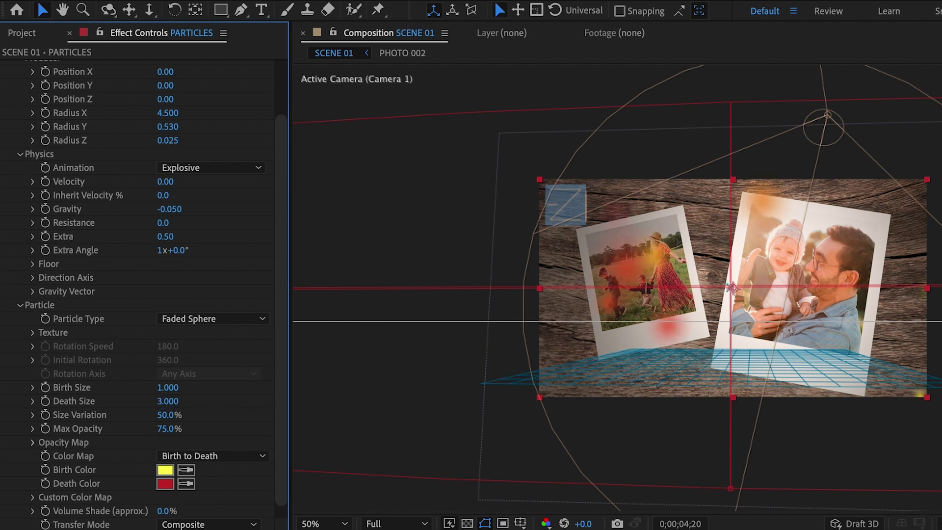
# Step: Set the particles' Size Variation to 100% and Max Opacity to 25%
pyautogui.click(167, 415)
pyautogui.write('100')
pyautogui.press('Return')
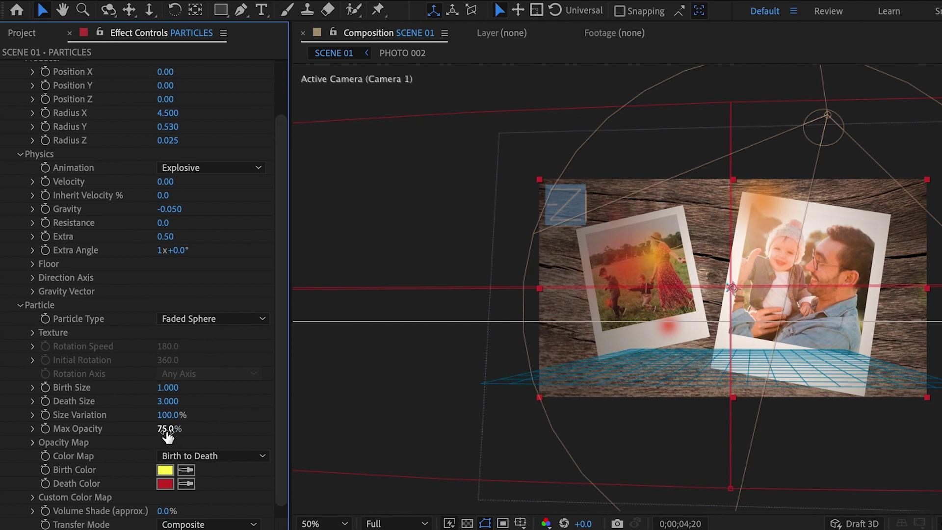
pyautogui.write('25')
pyautogui.press('Return')
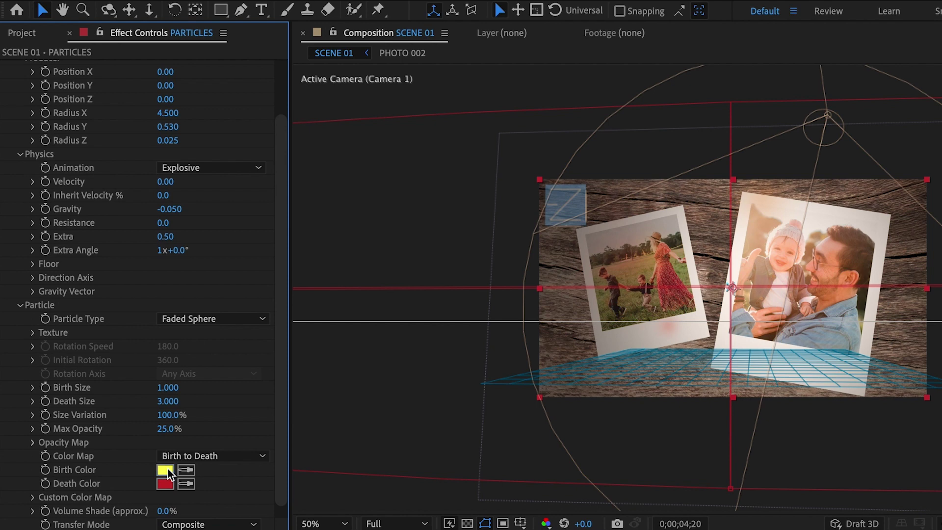
# Step: Give the particles a pale yellow Birth Color, about FFF7CB
pyautogui.click(167, 469)
pyautogui.click(349, 391)
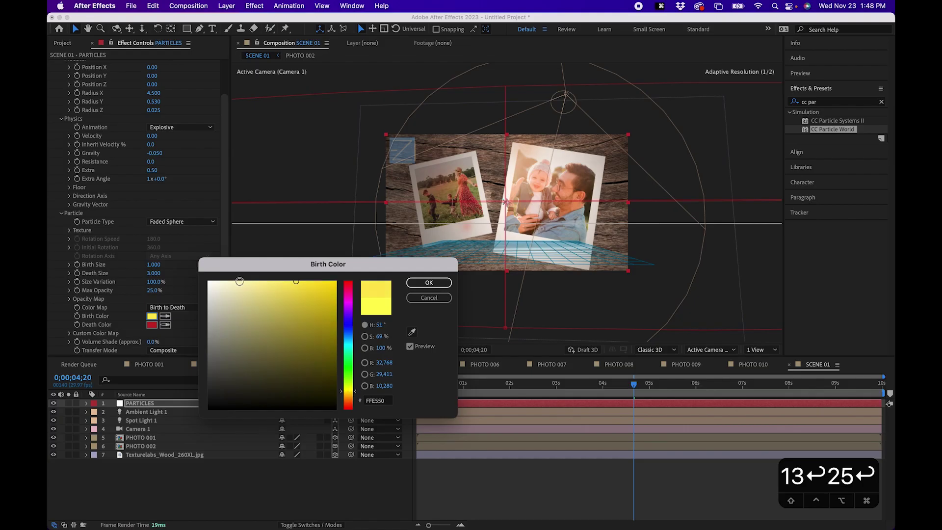
pyautogui.click(234, 281)
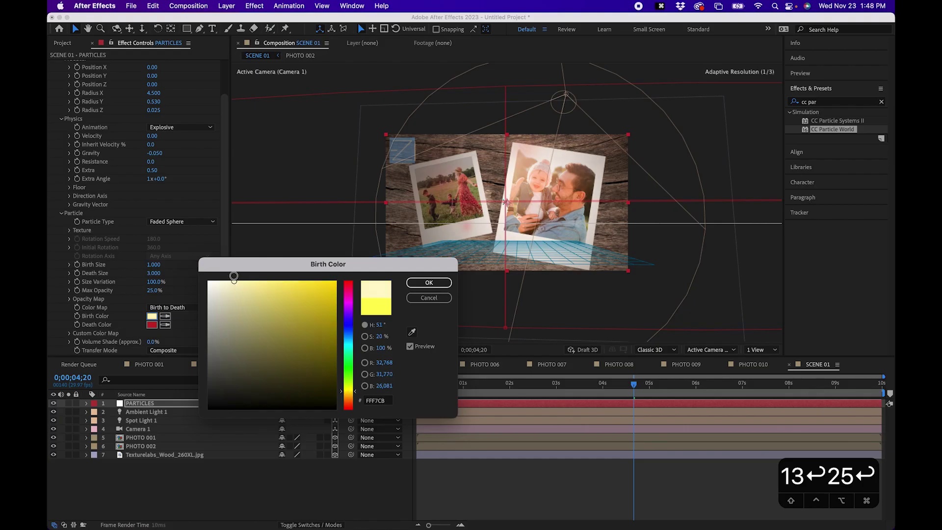
pyautogui.click(418, 283)
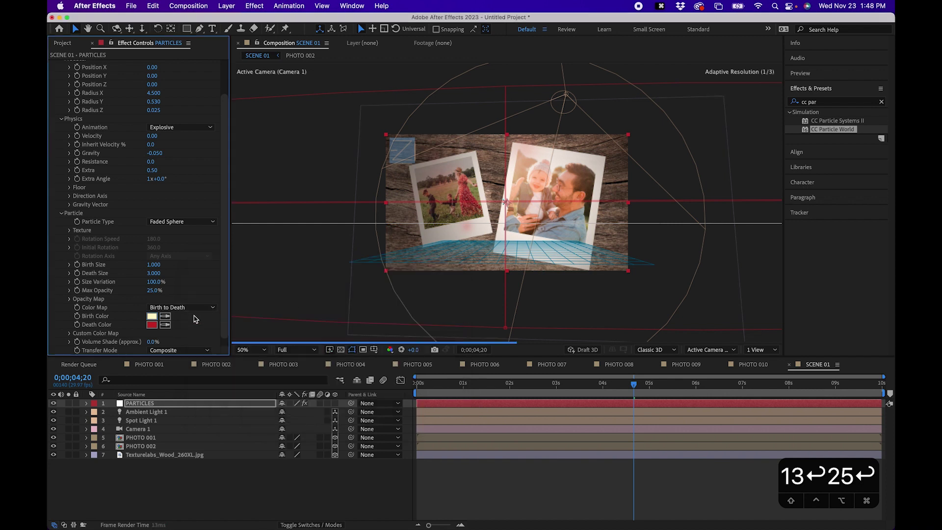
# Step: Change the particles' Death Color to a bright orange, about FFA507
pyautogui.click(152, 325)
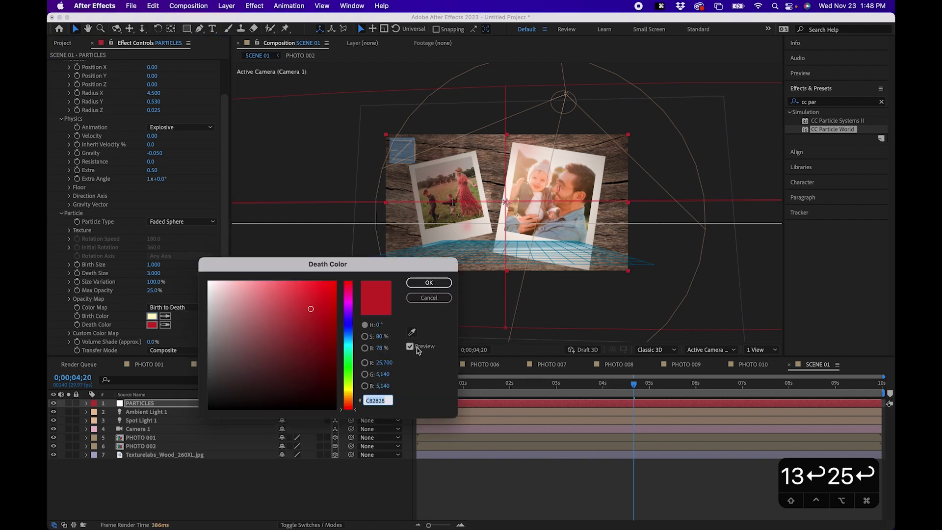
pyautogui.click(348, 396)
pyautogui.click(325, 287)
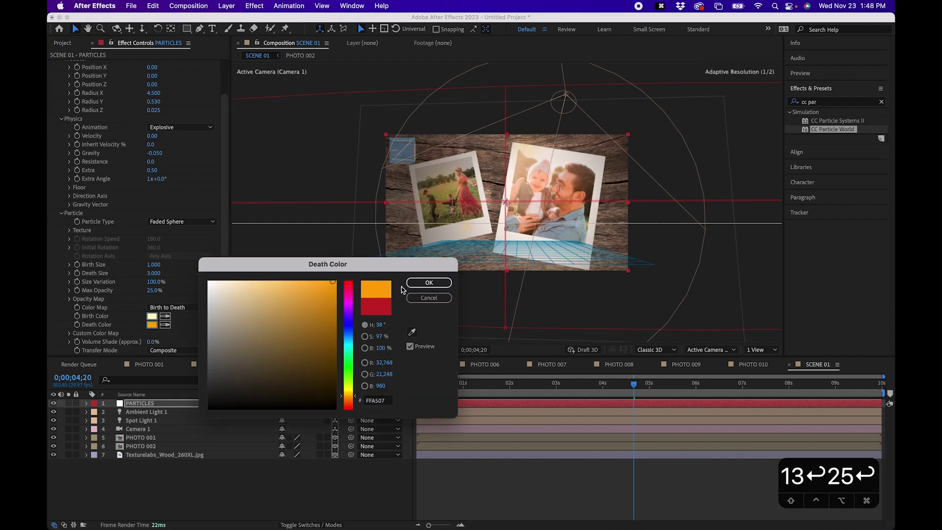
pyautogui.click(428, 283)
# Step: Move the PARTICLES layer beneath the photo layers, directly above the wood texture layer
pyautogui.moveTo(518, 387); pyautogui.dragTo(625, 349)
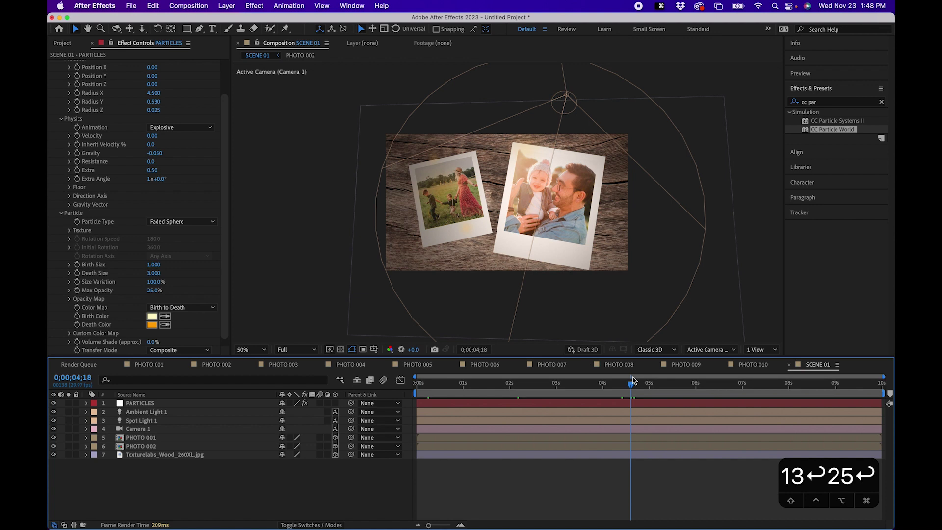
pyautogui.moveTo(631, 385); pyautogui.dragTo(594, 372)
pyautogui.click(147, 404)
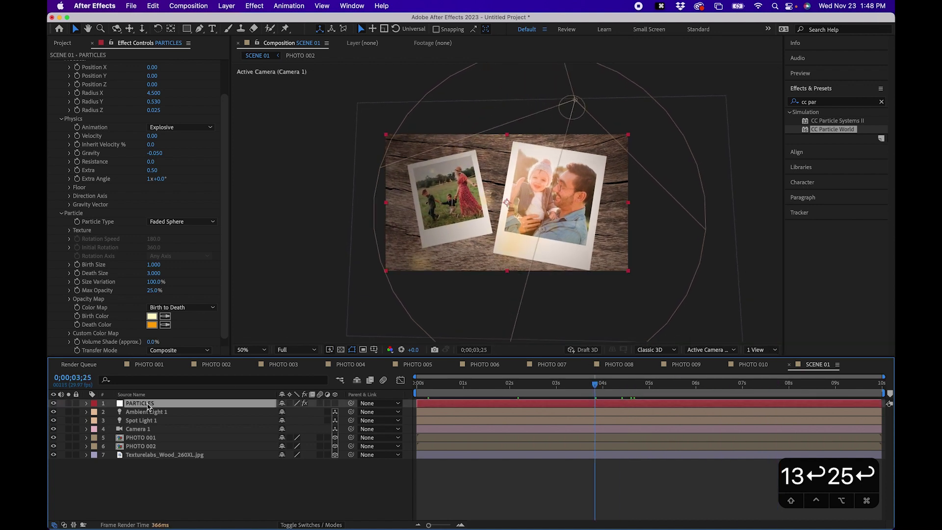
pyautogui.moveTo(144, 406); pyautogui.dragTo(144, 454)
pyautogui.click(155, 482)
# Step: Scrub through SCENE 01 to check how the particles move behind the photos during the camera animation
pyautogui.moveTo(551, 385); pyautogui.dragTo(607, 385)
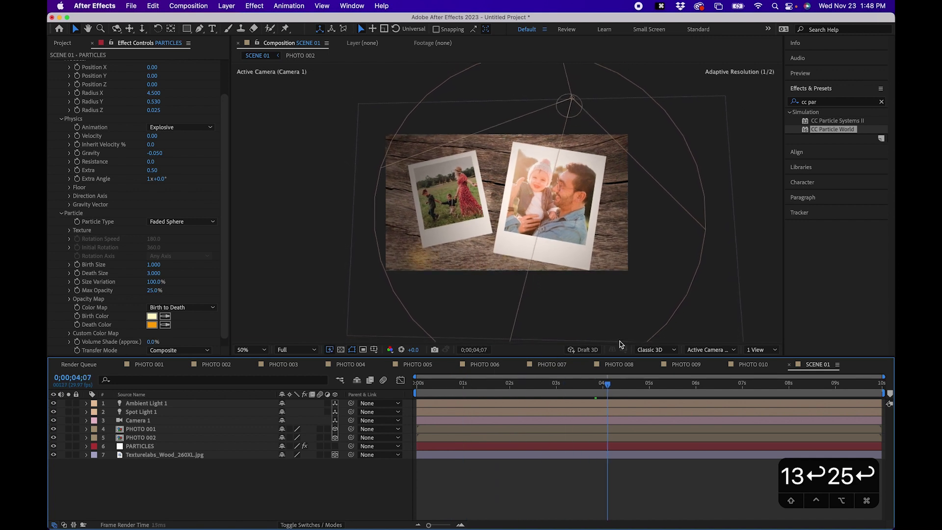
pyautogui.click(669, 385)
pyautogui.moveTo(683, 385); pyautogui.dragTo(771, 369)
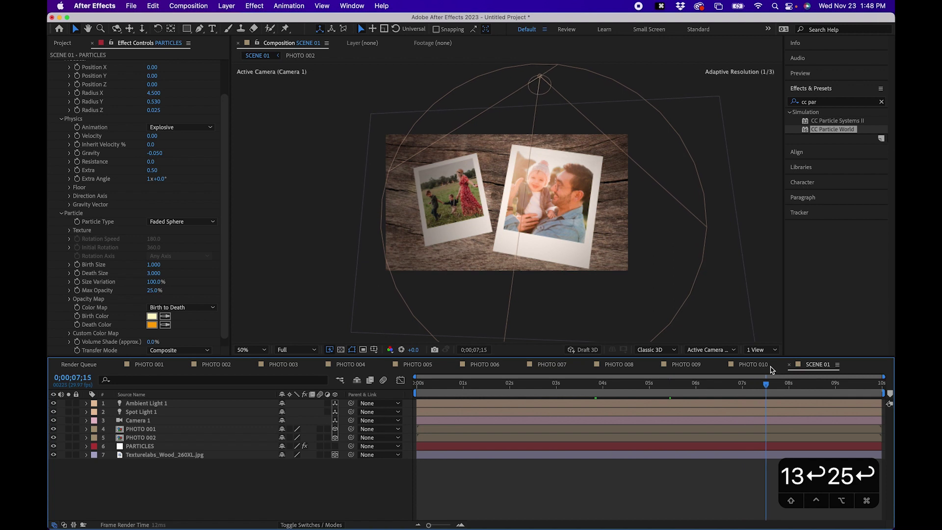
pyautogui.click(540, 396)
pyautogui.moveTo(540, 397); pyautogui.dragTo(639, 368)
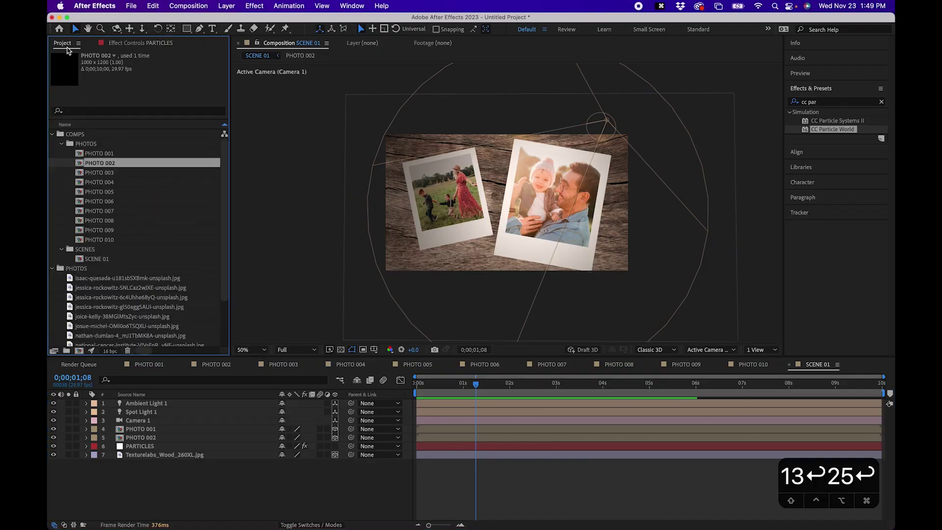
# Step: Duplicate SCENE 01 as SCENE 02 and add PHOTO 003 above its other photos as a 3D layer
pyautogui.click(97, 268)
pyautogui.click(100, 164)
pyautogui.click(142, 438)
pyautogui.moveTo(150, 446); pyautogui.dragTo(118, 435)
pyautogui.press('r')
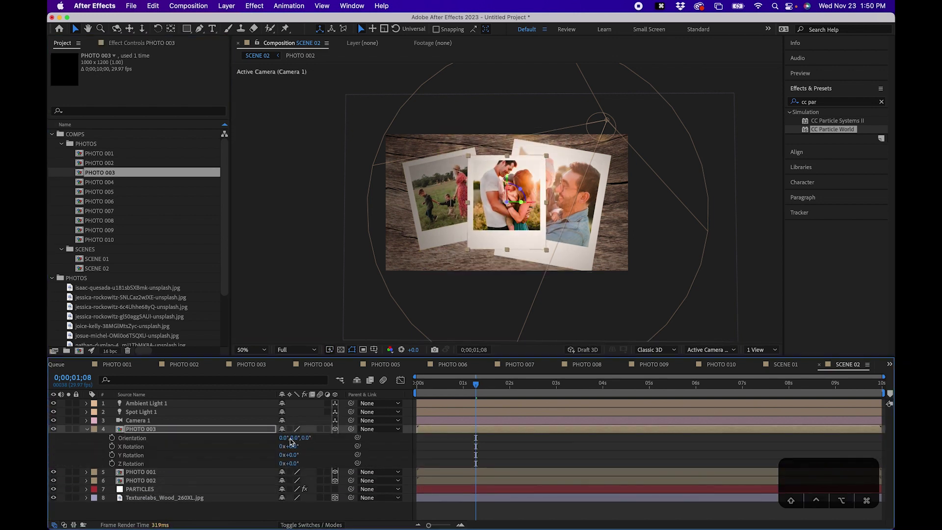
# Step: Spread out the three photos in SCENE 02, setting the Z orientation of PHOTO 003 to 15° and of PHOTO 001 to 340°
pyautogui.click(519, 240)
pyautogui.press('r')
pyautogui.press('r')
pyautogui.press('r')
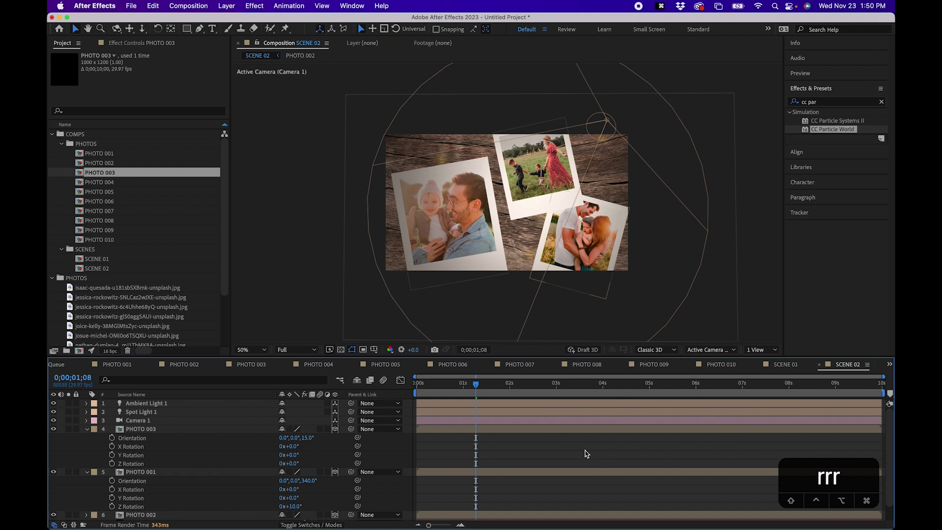
pyautogui.press('u')
pyautogui.press('u')
pyautogui.click(140, 429)
pyautogui.click(101, 182)
pyautogui.click(103, 268)
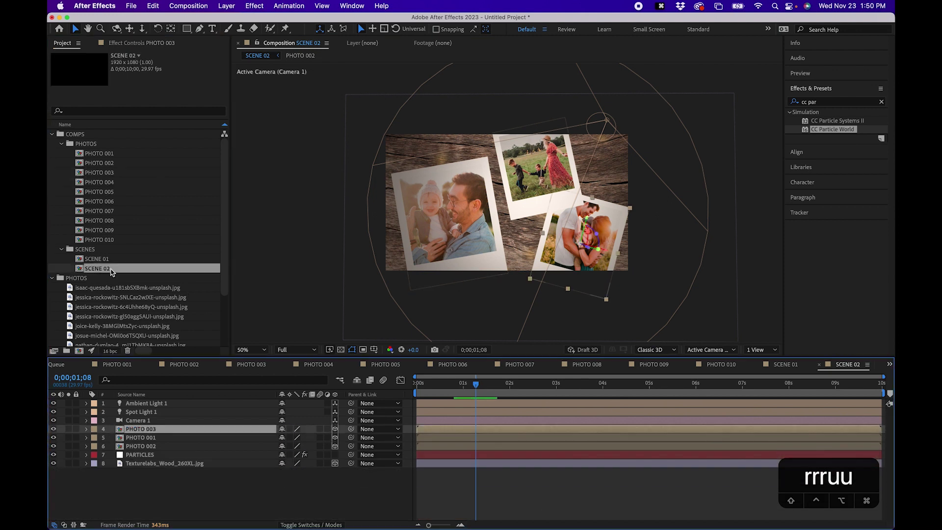
pyautogui.click(96, 270)
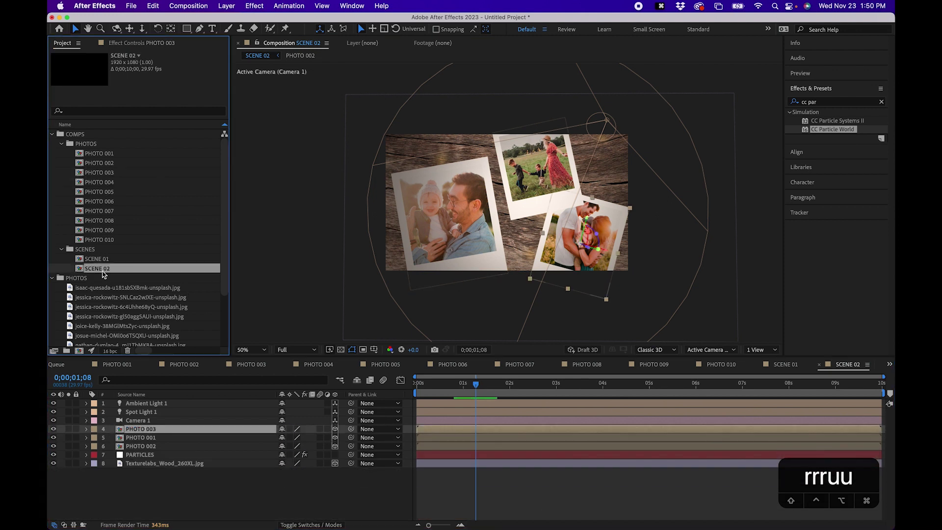
pyautogui.doubleClick(100, 272)
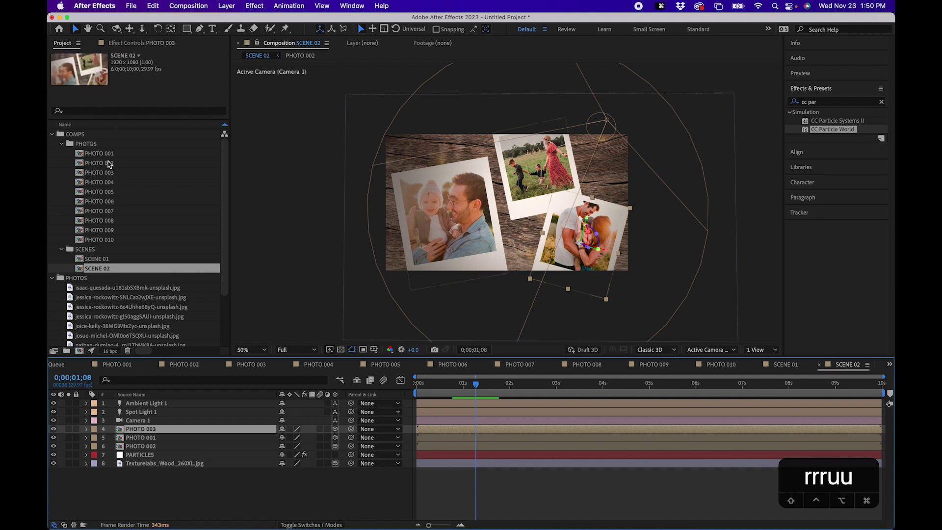
# Step: In SCENE 02, replace PHOTO 001 with PHOTO 004 and PHOTO 002 with PHOTO 005, keeping their placement
pyautogui.click(160, 438)
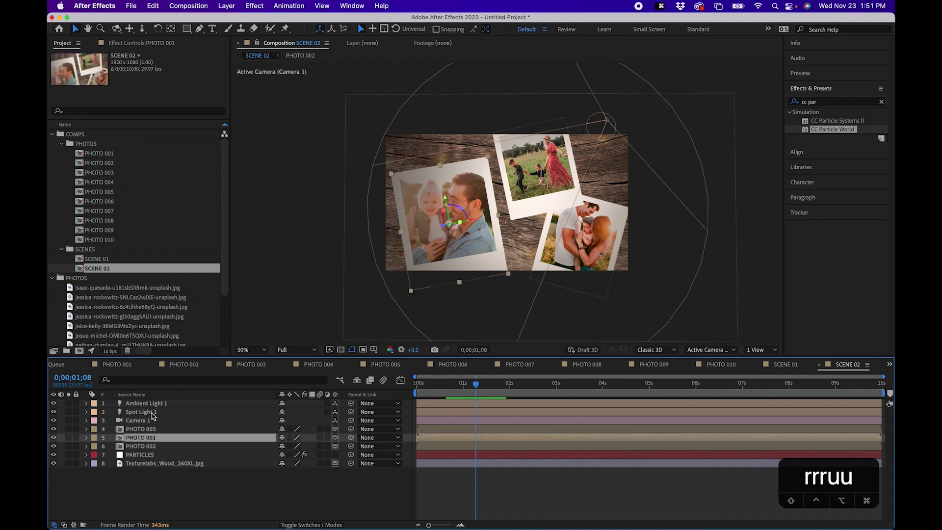
pyautogui.click(151, 430)
pyautogui.click(145, 438)
pyautogui.click(98, 183)
pyautogui.moveTo(97, 186); pyautogui.dragTo(159, 438)
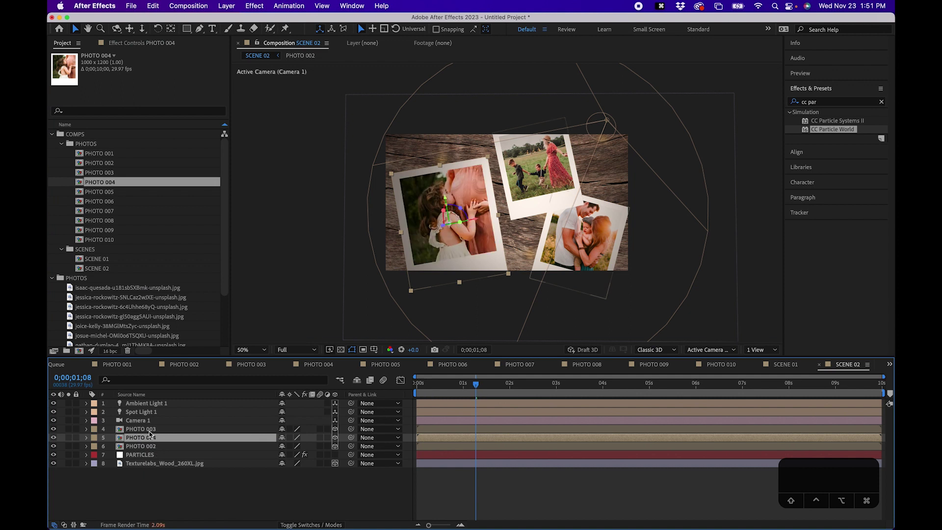
pyautogui.moveTo(100, 192); pyautogui.dragTo(156, 446)
pyautogui.click(152, 430)
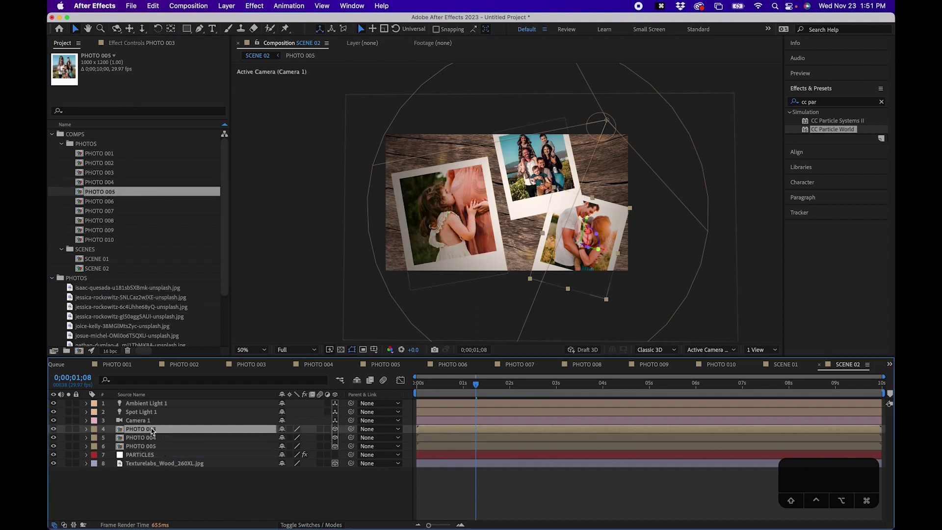
pyautogui.click(105, 173)
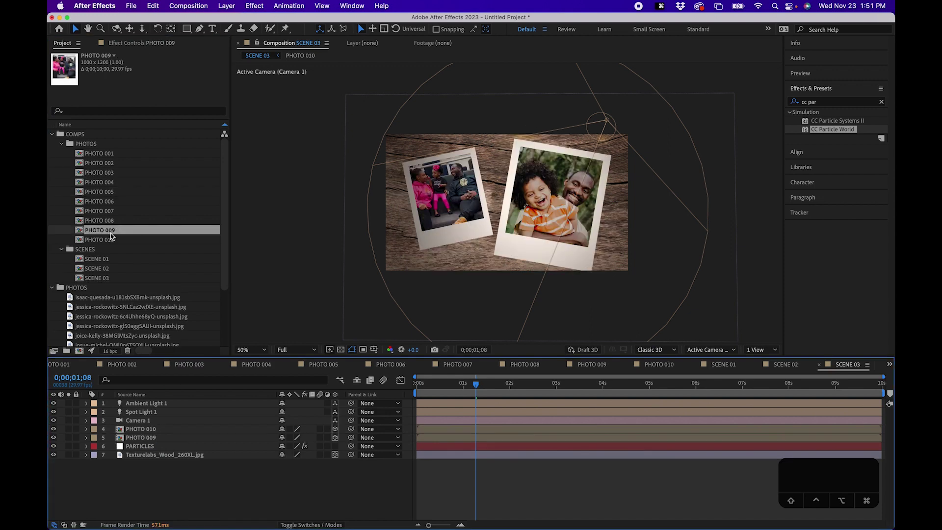
# Step: Open SCENE 02 and SCENE 01 to review the photo arrangement in the duplicated scenes
pyautogui.click(98, 278)
pyautogui.doubleClick(98, 268)
pyautogui.doubleClick(95, 259)
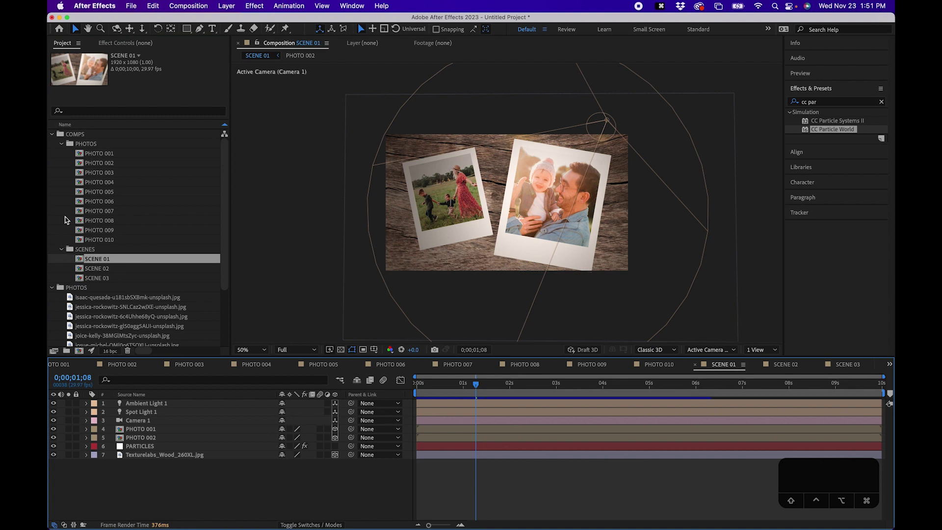
# Step: Create a composition named FINAL SLIDESHOW in the COMPS folder, 1920x1080 at 29.97 fps, with a duration of 0;00;30;00
pyautogui.click(61, 144)
pyautogui.click(71, 136)
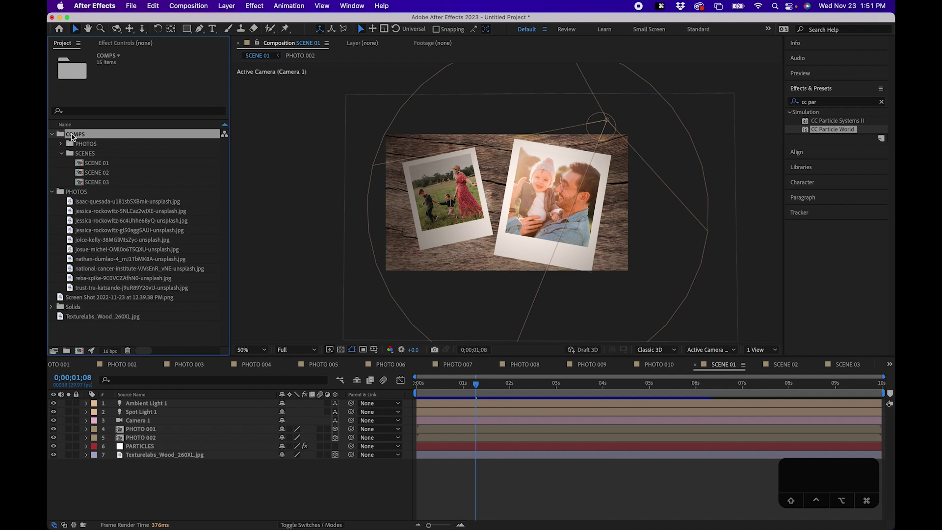
pyautogui.click(187, 6)
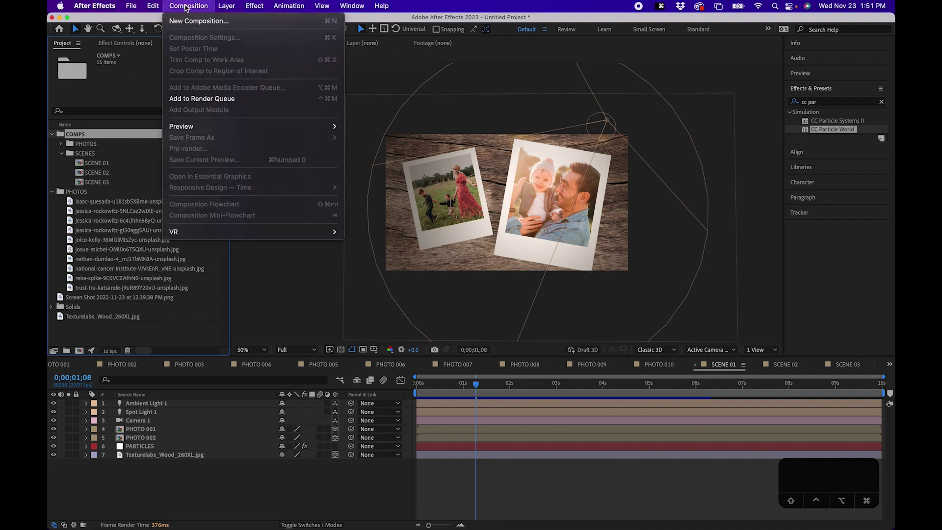
pyautogui.click(191, 22)
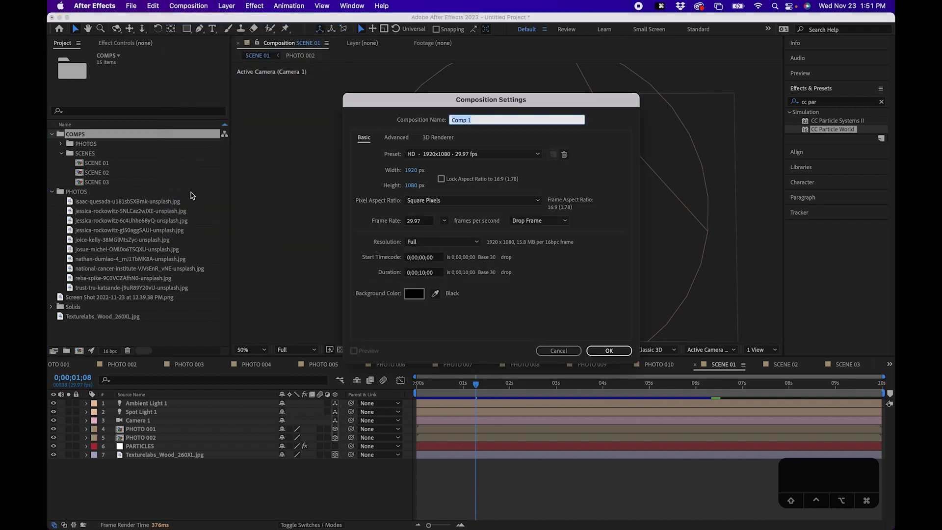
pyautogui.write('FINAL SLIDESHOW')
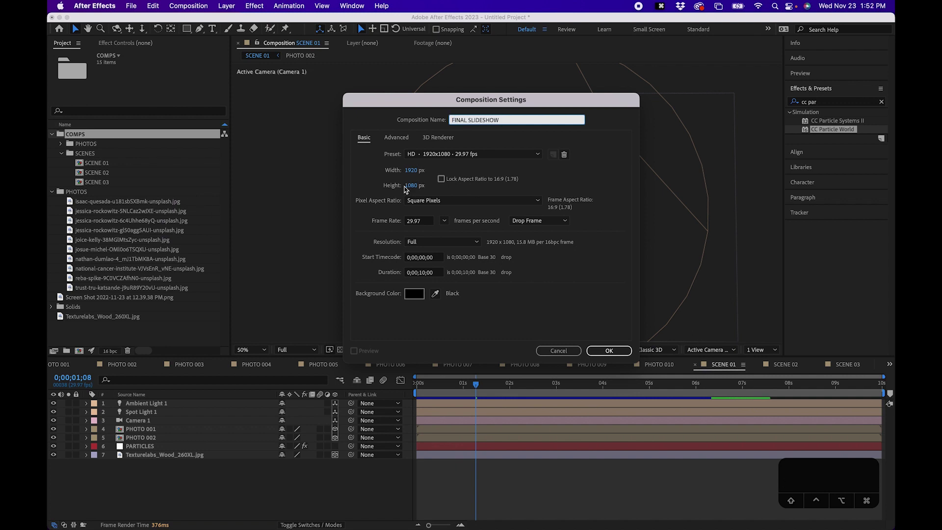
pyautogui.click(422, 275)
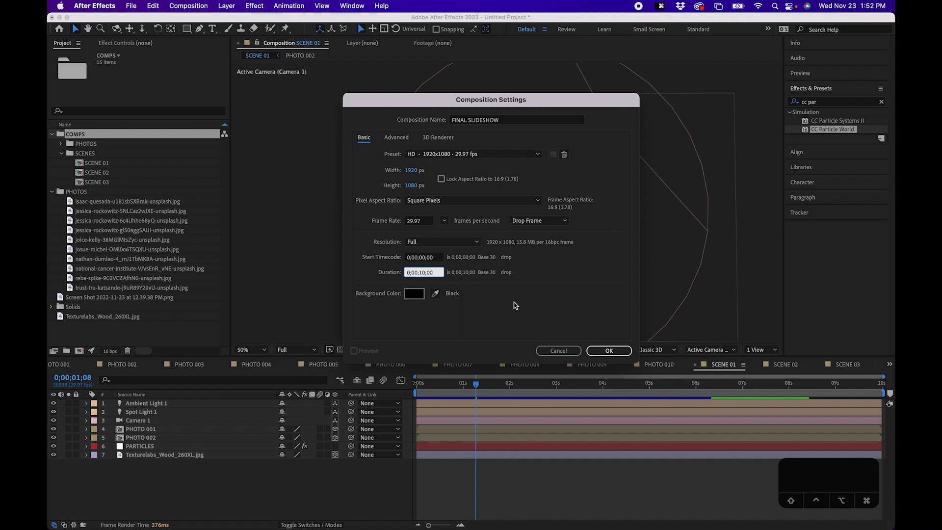
pyautogui.press('BackSpace')
pyautogui.write('3')
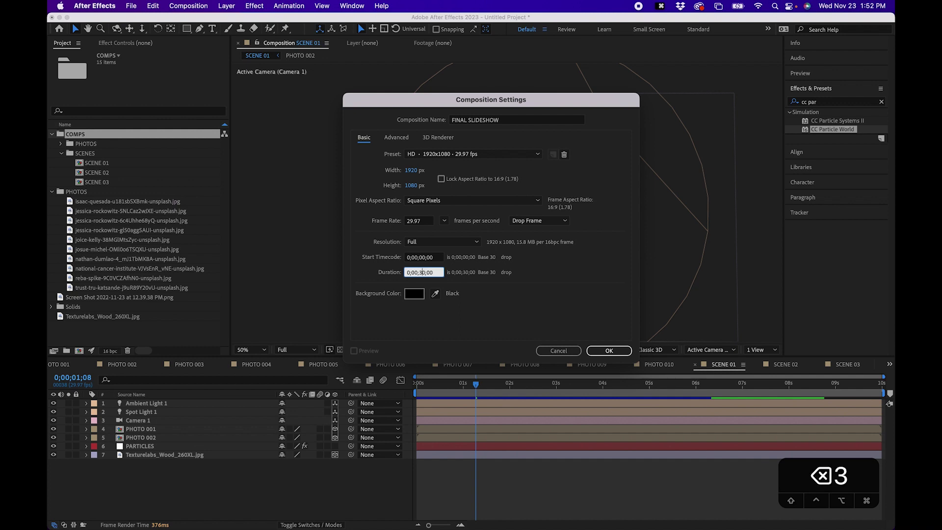
pyautogui.click(607, 348)
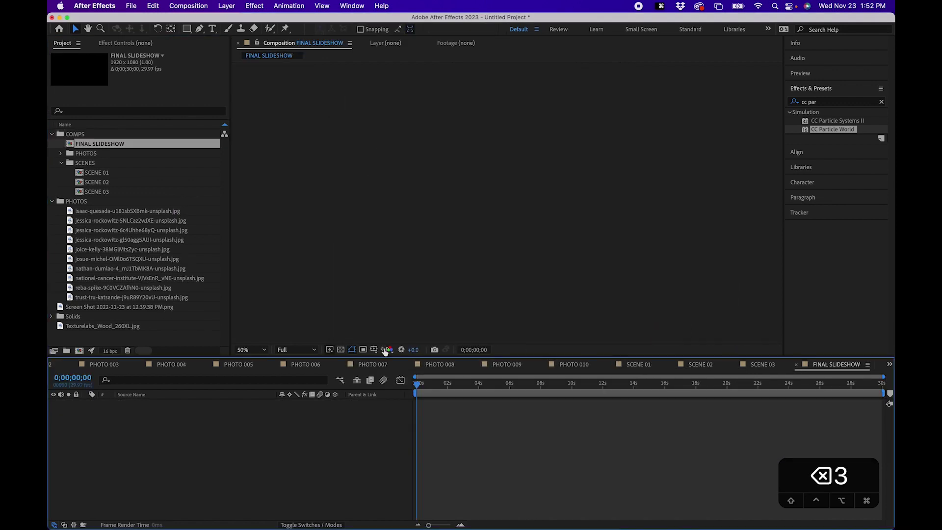
# Step: Add SCENE 01, SCENE 02 and SCENE 03 together as layers in the FINAL SLIDESHOW composition
pyautogui.click(107, 172)
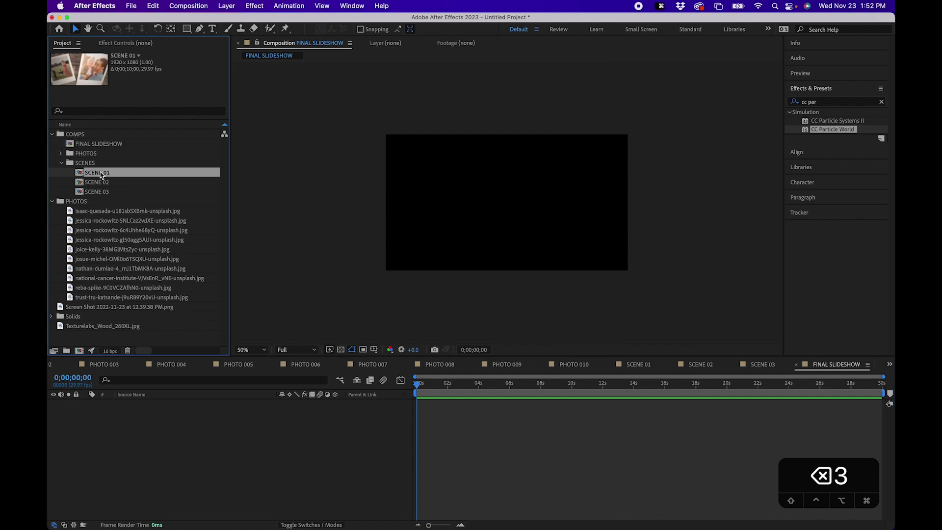
pyautogui.keyDown('shift'); pyautogui.click(100, 192); pyautogui.keyUp('shift')
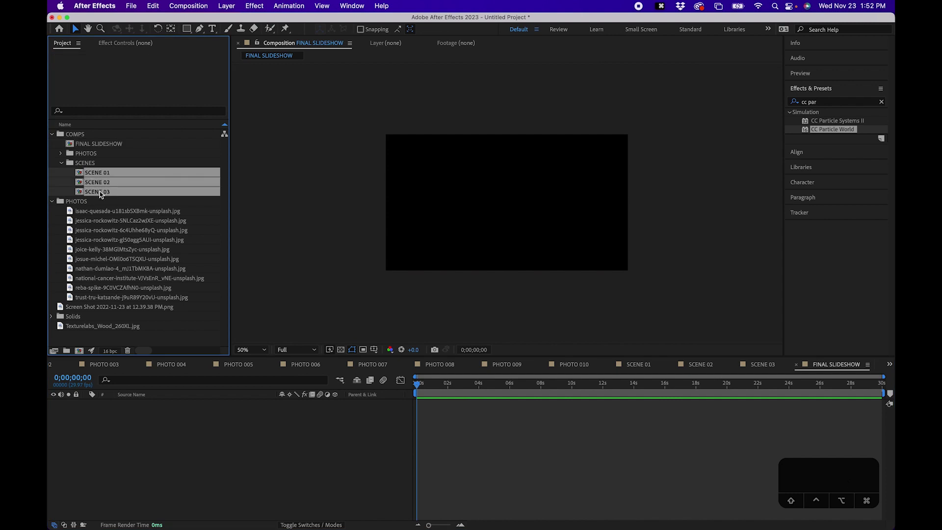
pyautogui.moveTo(98, 184); pyautogui.dragTo(185, 466)
pyautogui.click(186, 464)
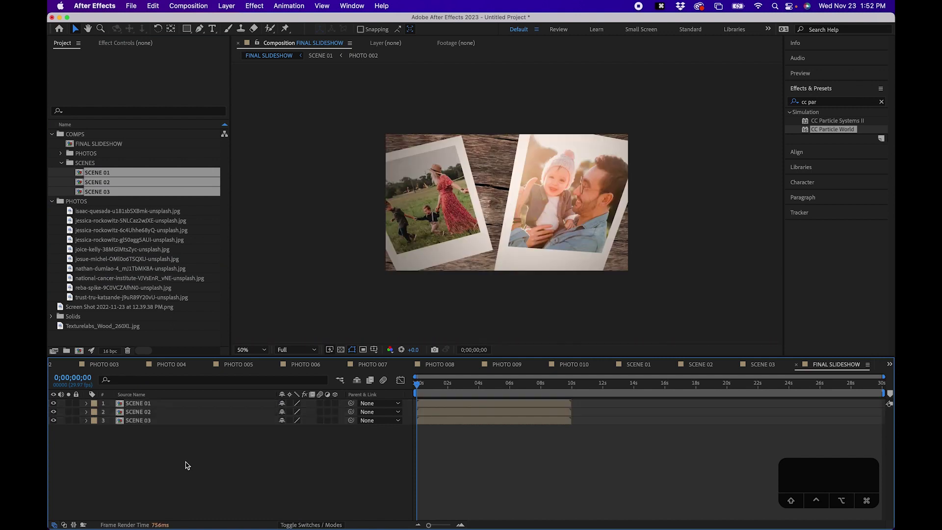
# Step: Sequence the three scene layers one after another with a 15-frame overlap and the Dissolve Front Layer transition
pyautogui.click(147, 404)
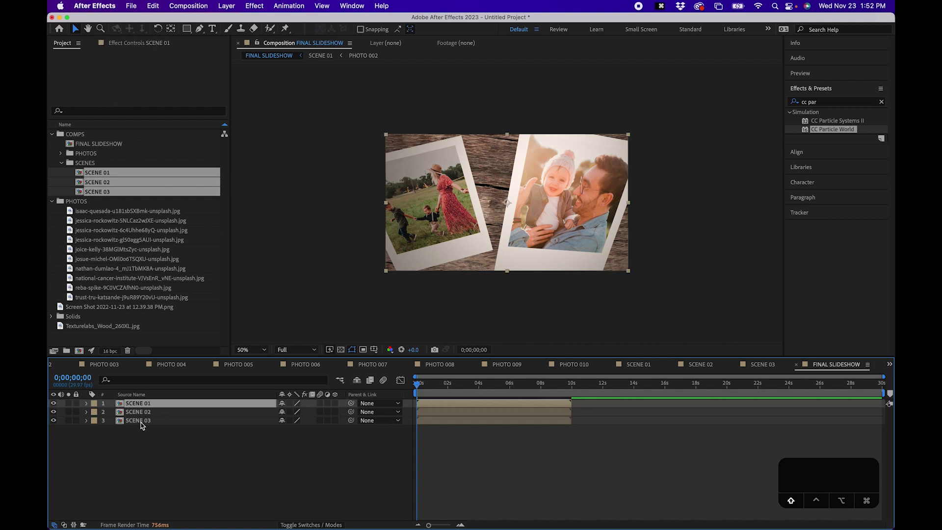
pyautogui.keyDown('shift'); pyautogui.click(141, 422); pyautogui.keyUp('shift')
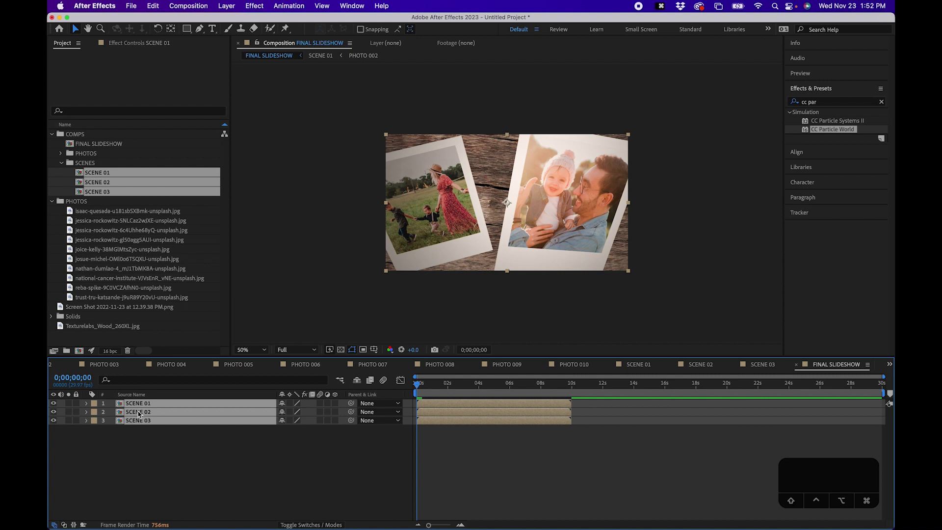
pyautogui.rightClick(139, 414)
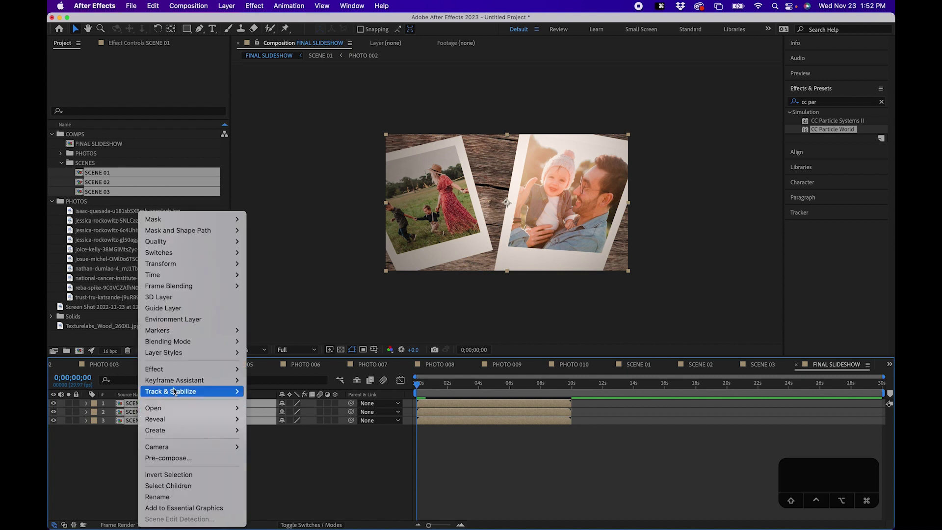
pyautogui.moveTo(175, 381)
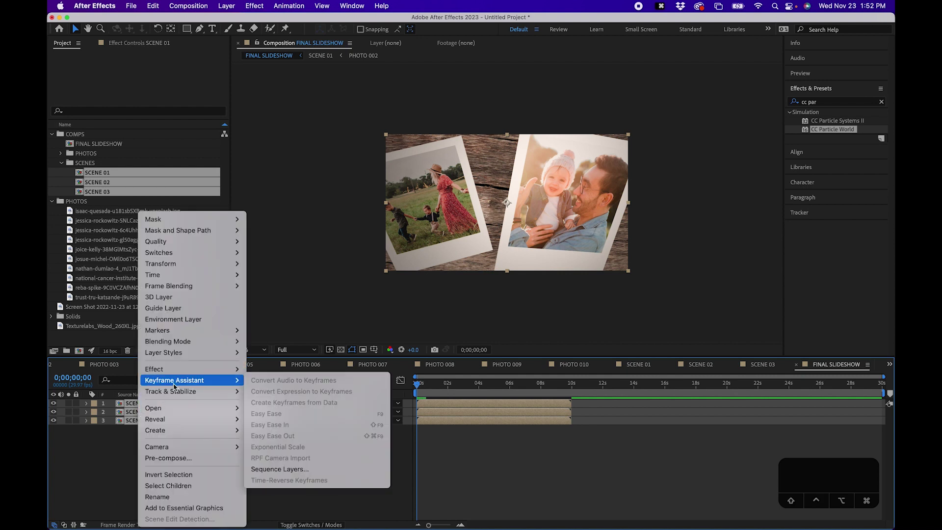
pyautogui.click(276, 469)
pyautogui.click(407, 250)
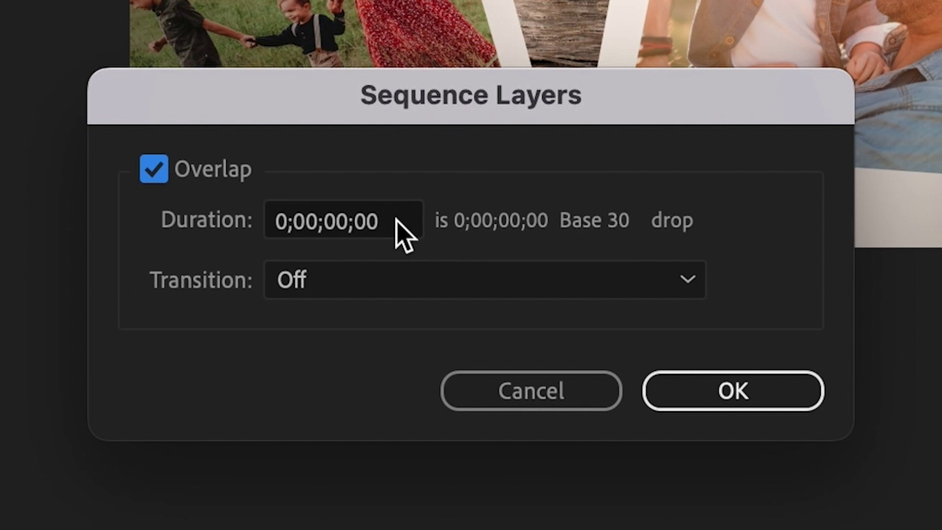
pyautogui.click(398, 222)
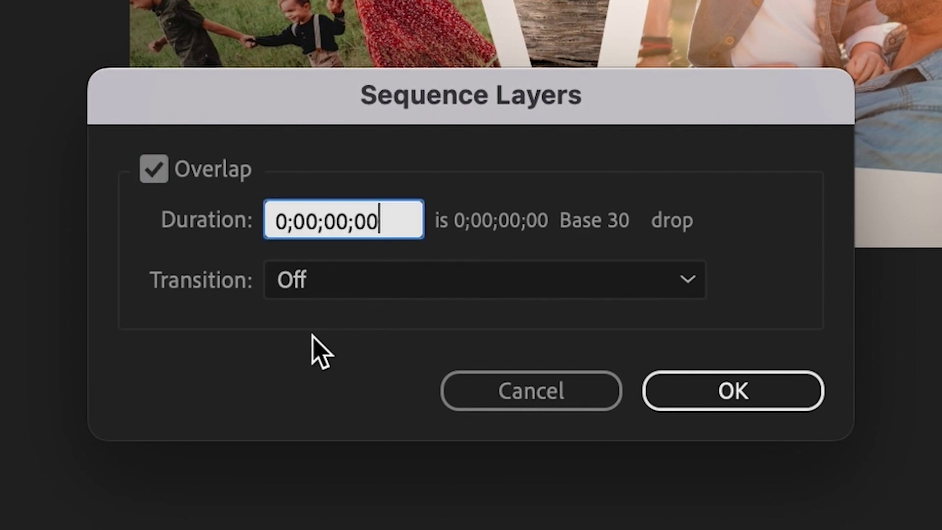
pyautogui.press('BackSpace')
pyautogui.press('BackSpace')
pyautogui.write('15')
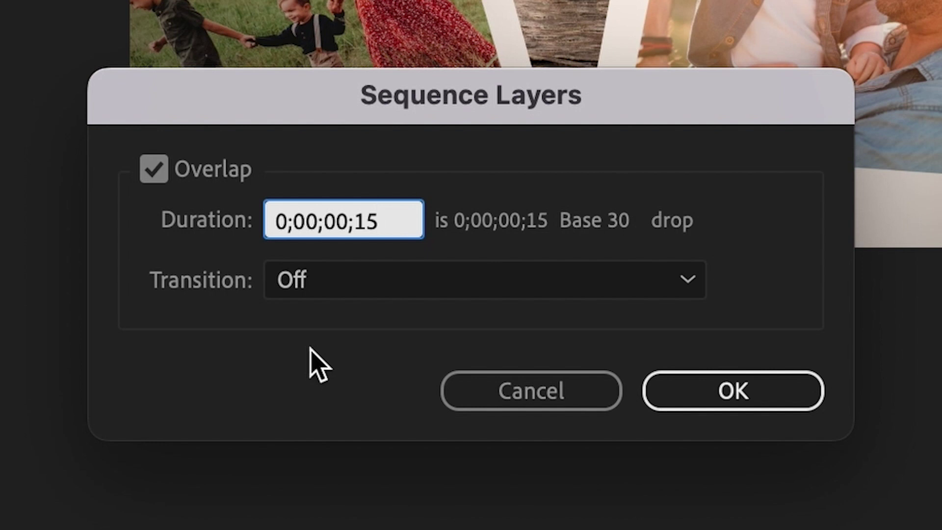
pyautogui.click(332, 287)
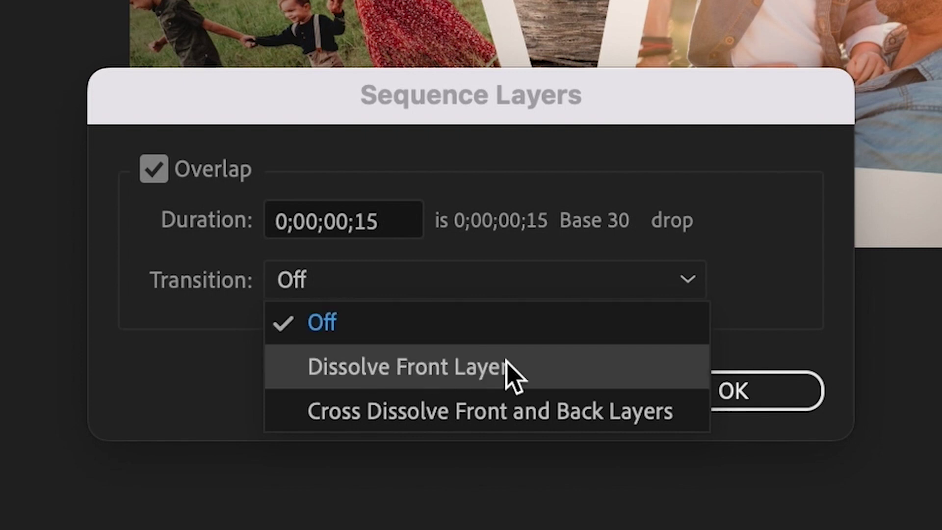
pyautogui.click(537, 374)
pyautogui.click(771, 390)
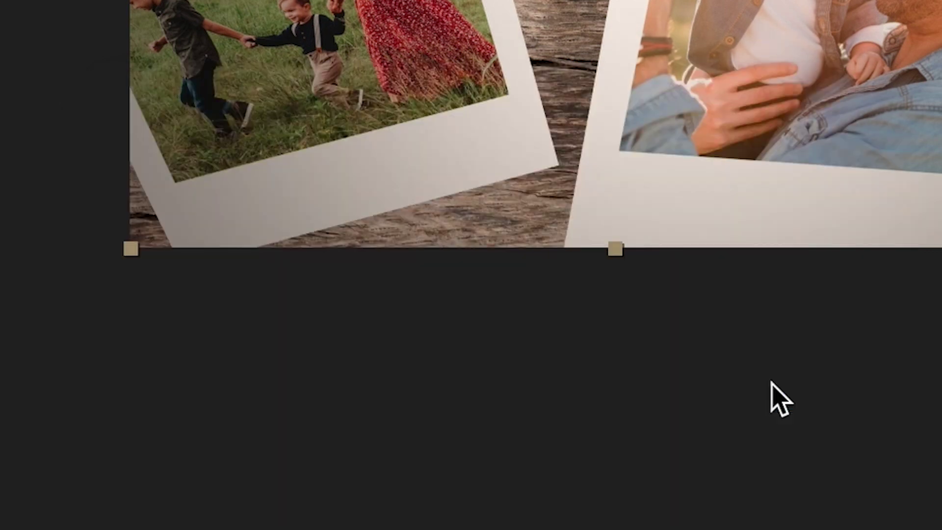
pyautogui.click(317, 490)
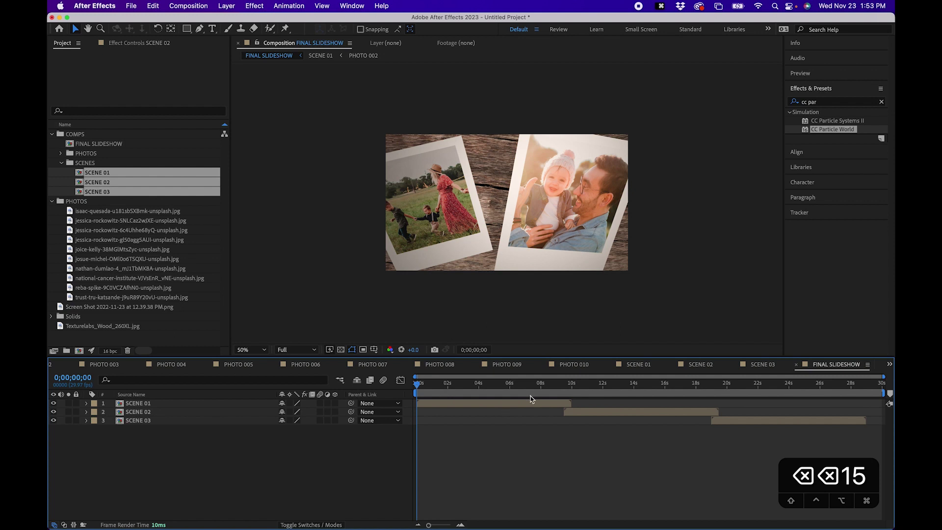
# Step: Preview the dissolve from SCENE 01 to SCENE 02, reveal SCENE 01's opacity keyframes and scrub on into SCENE 03
pyautogui.click(552, 384)
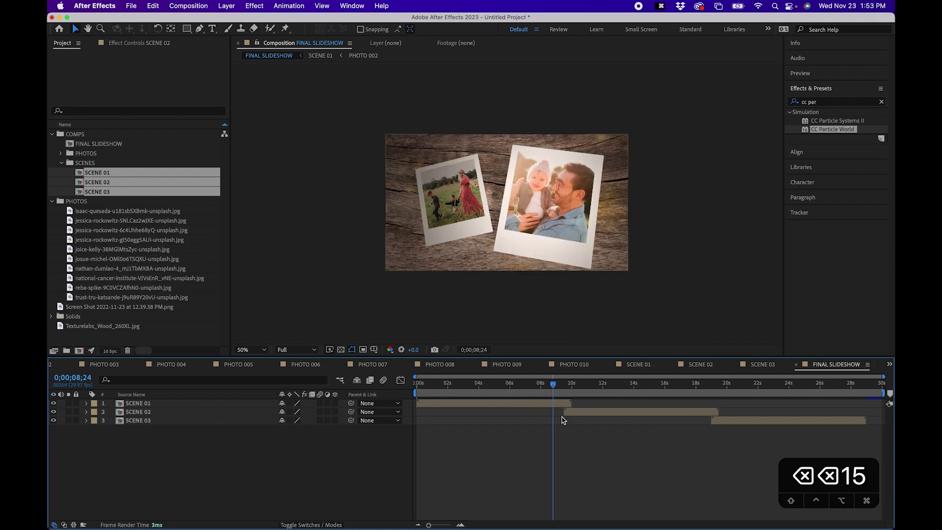
pyautogui.press('space')
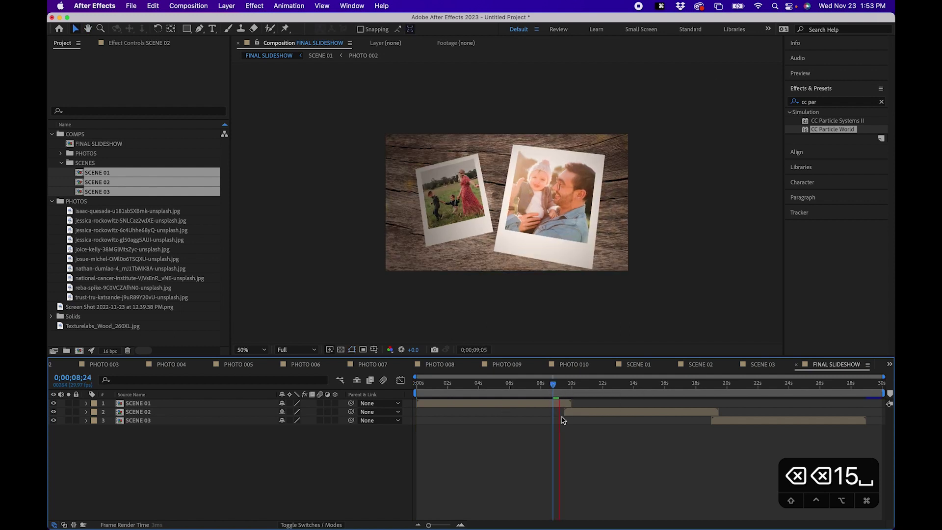
pyautogui.click(542, 404)
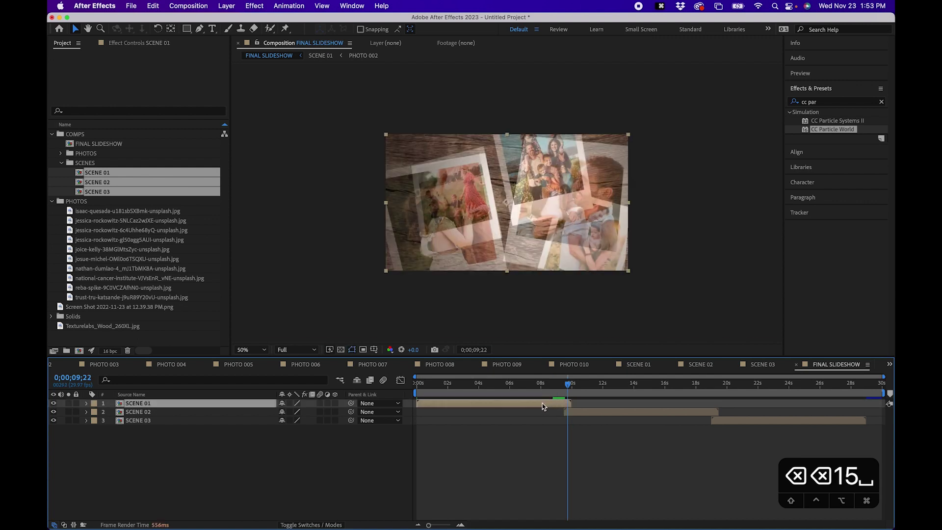
pyautogui.press('u')
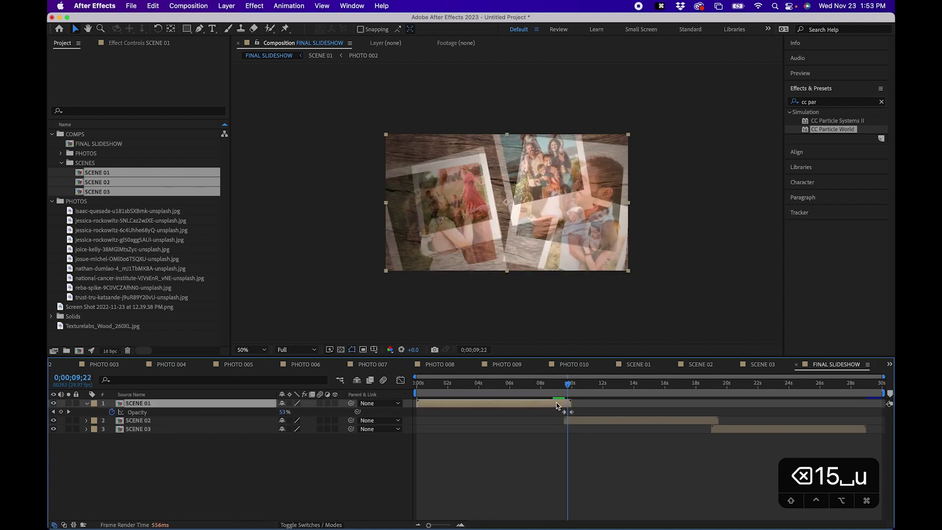
pyautogui.moveTo(569, 387); pyautogui.dragTo(736, 383)
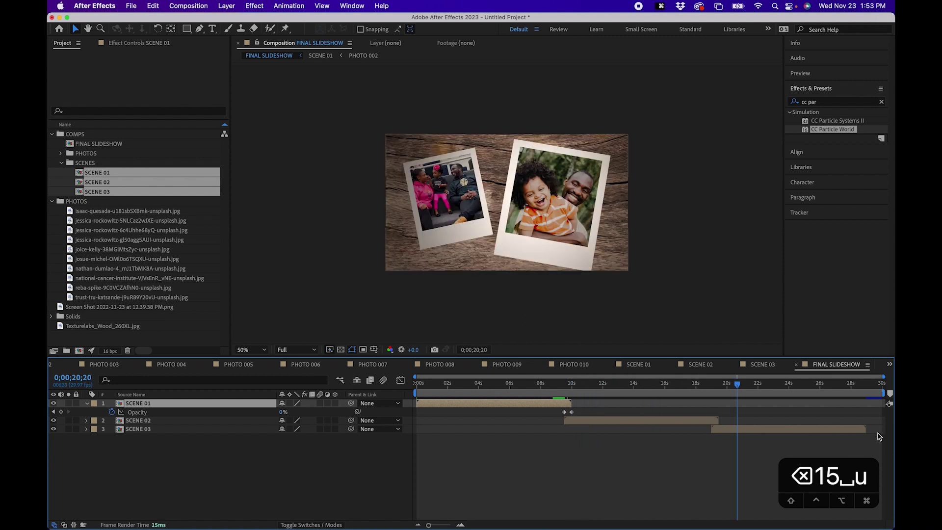
# Step: End the work area at the end of SCENE 03, trim the composition to it and return the playhead to the start
pyautogui.click(849, 431)
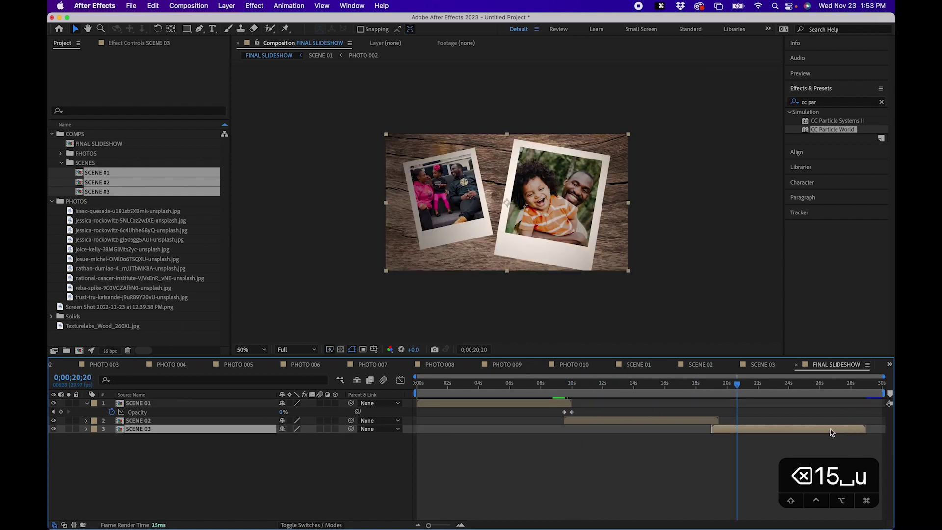
pyautogui.press('o')
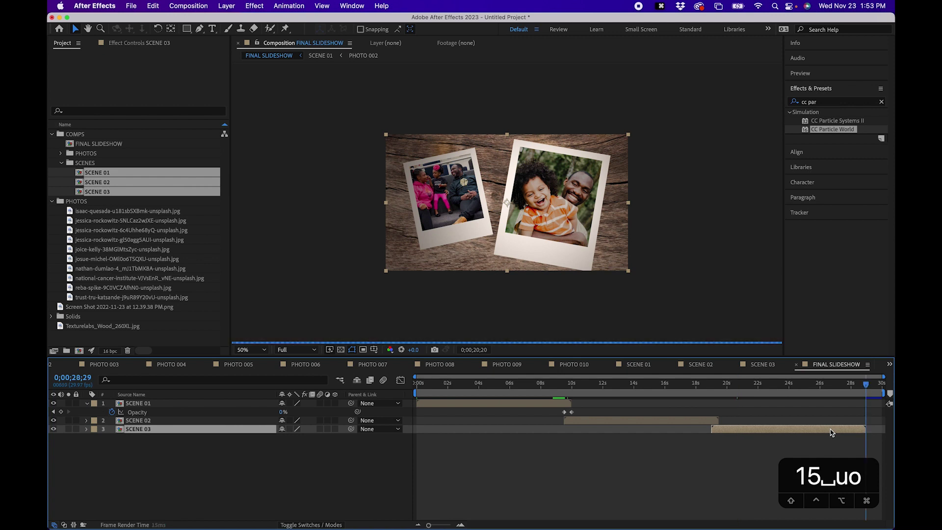
pyautogui.press('n')
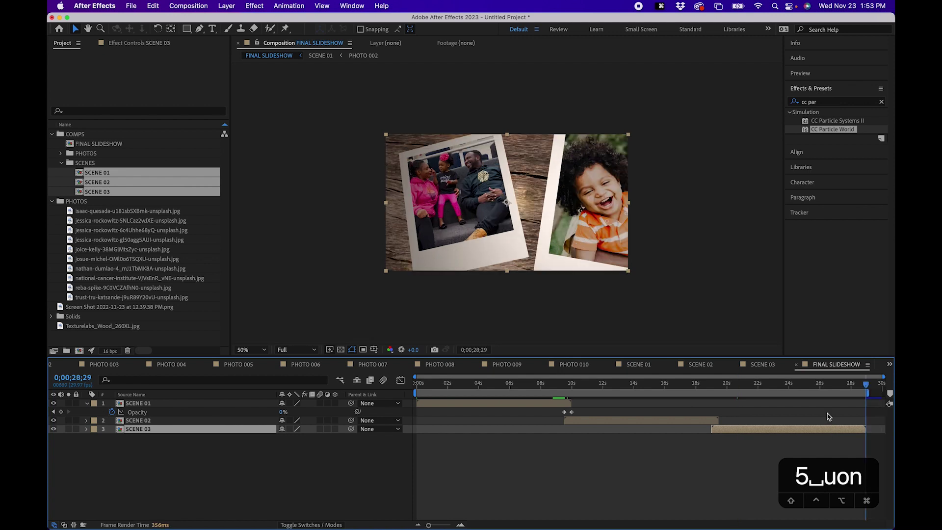
pyautogui.rightClick(808, 393)
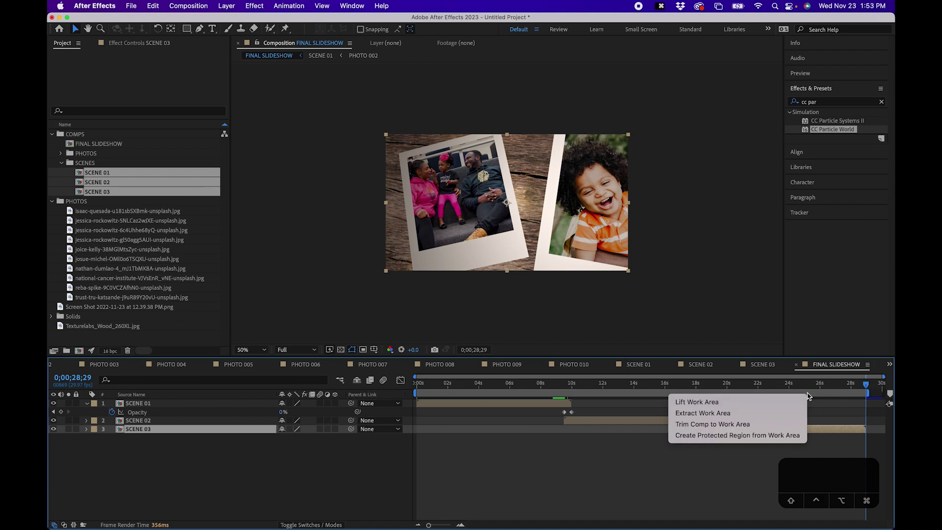
pyautogui.click(781, 425)
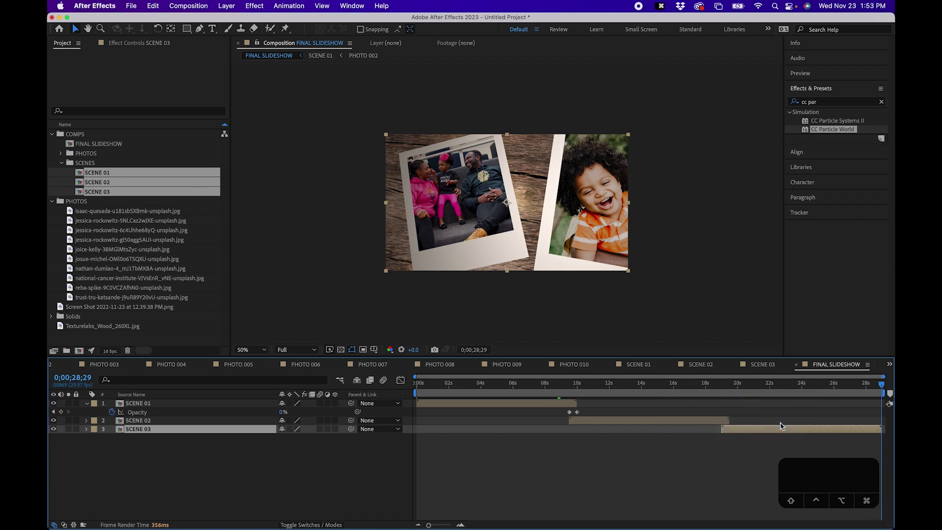
pyautogui.moveTo(828, 390); pyautogui.dragTo(407, 391)
pyautogui.click(297, 489)
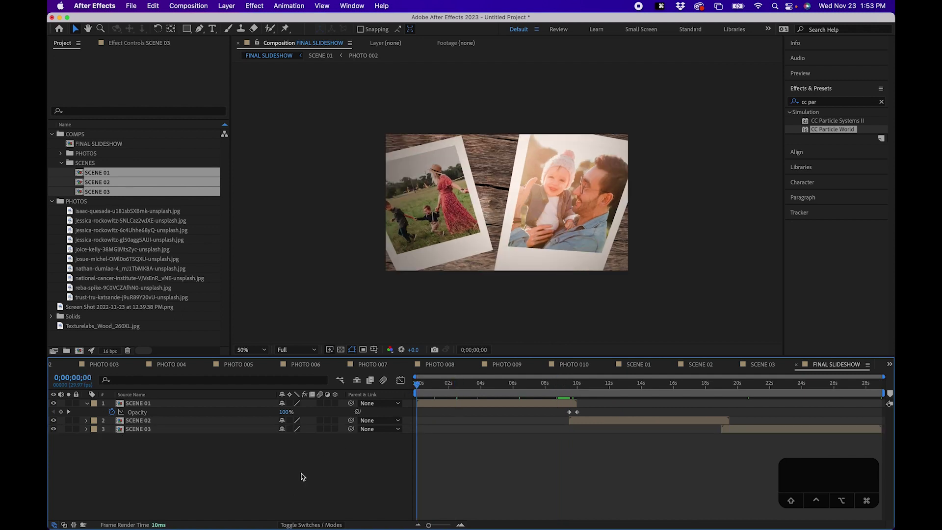